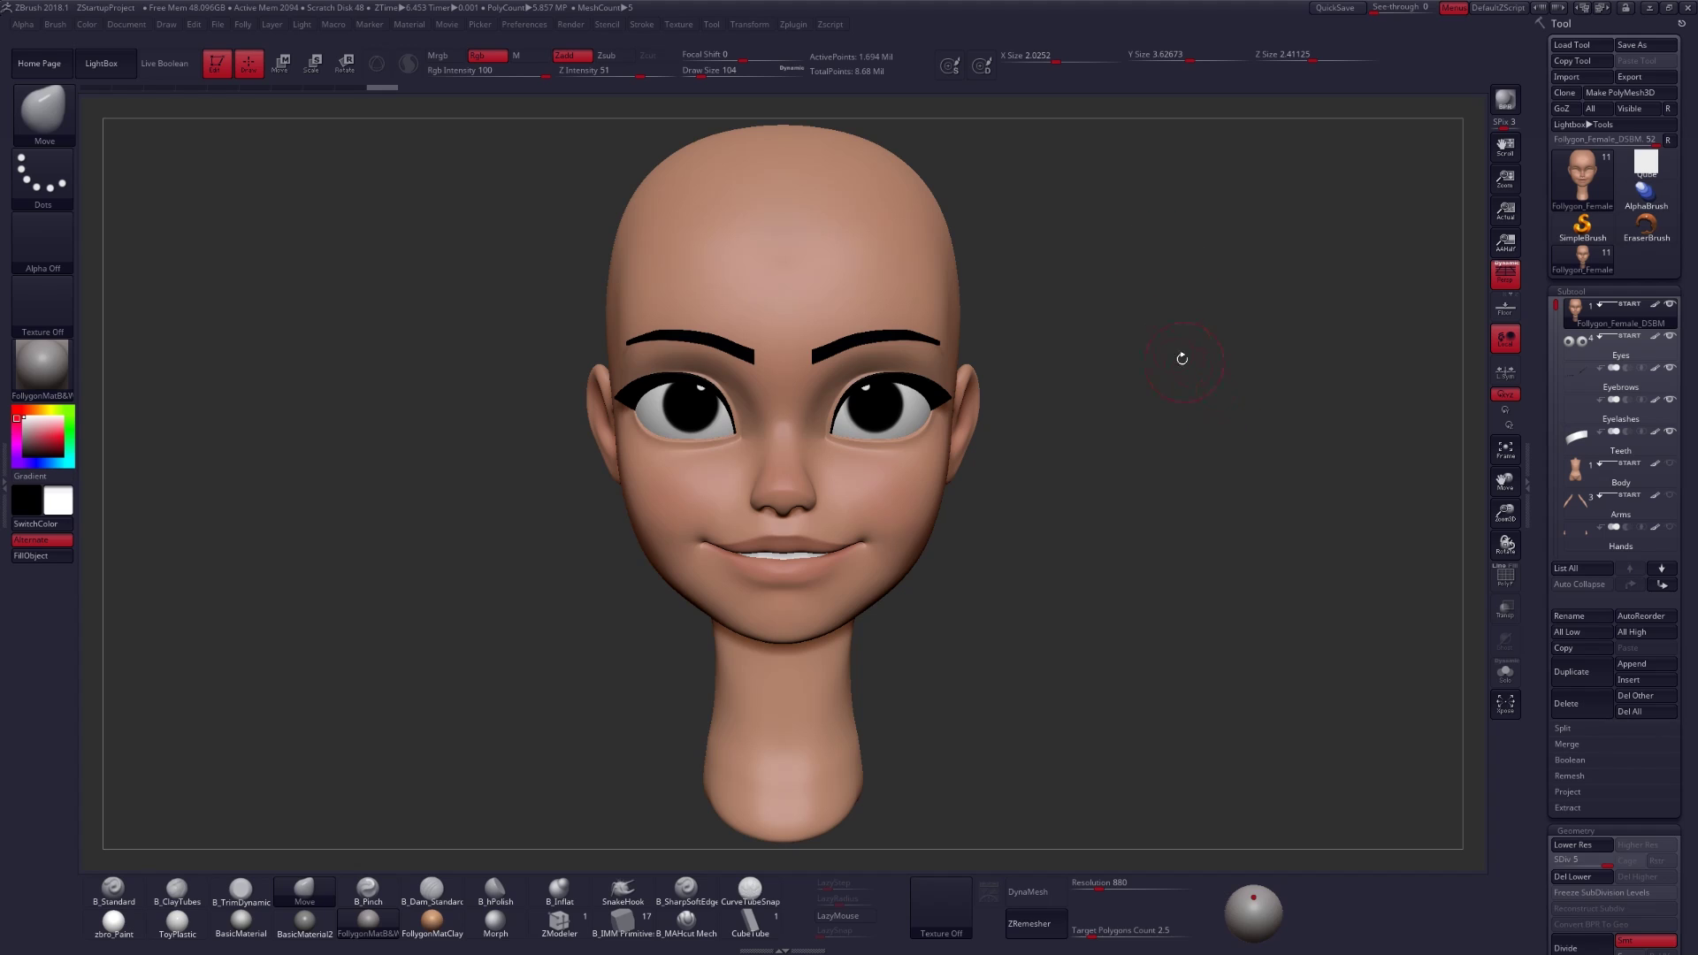
- Activate Move and draw Transpose lines over the head, finishing with a straight horizontal one outward from the forehead
{"action": "key", "text": "w"}
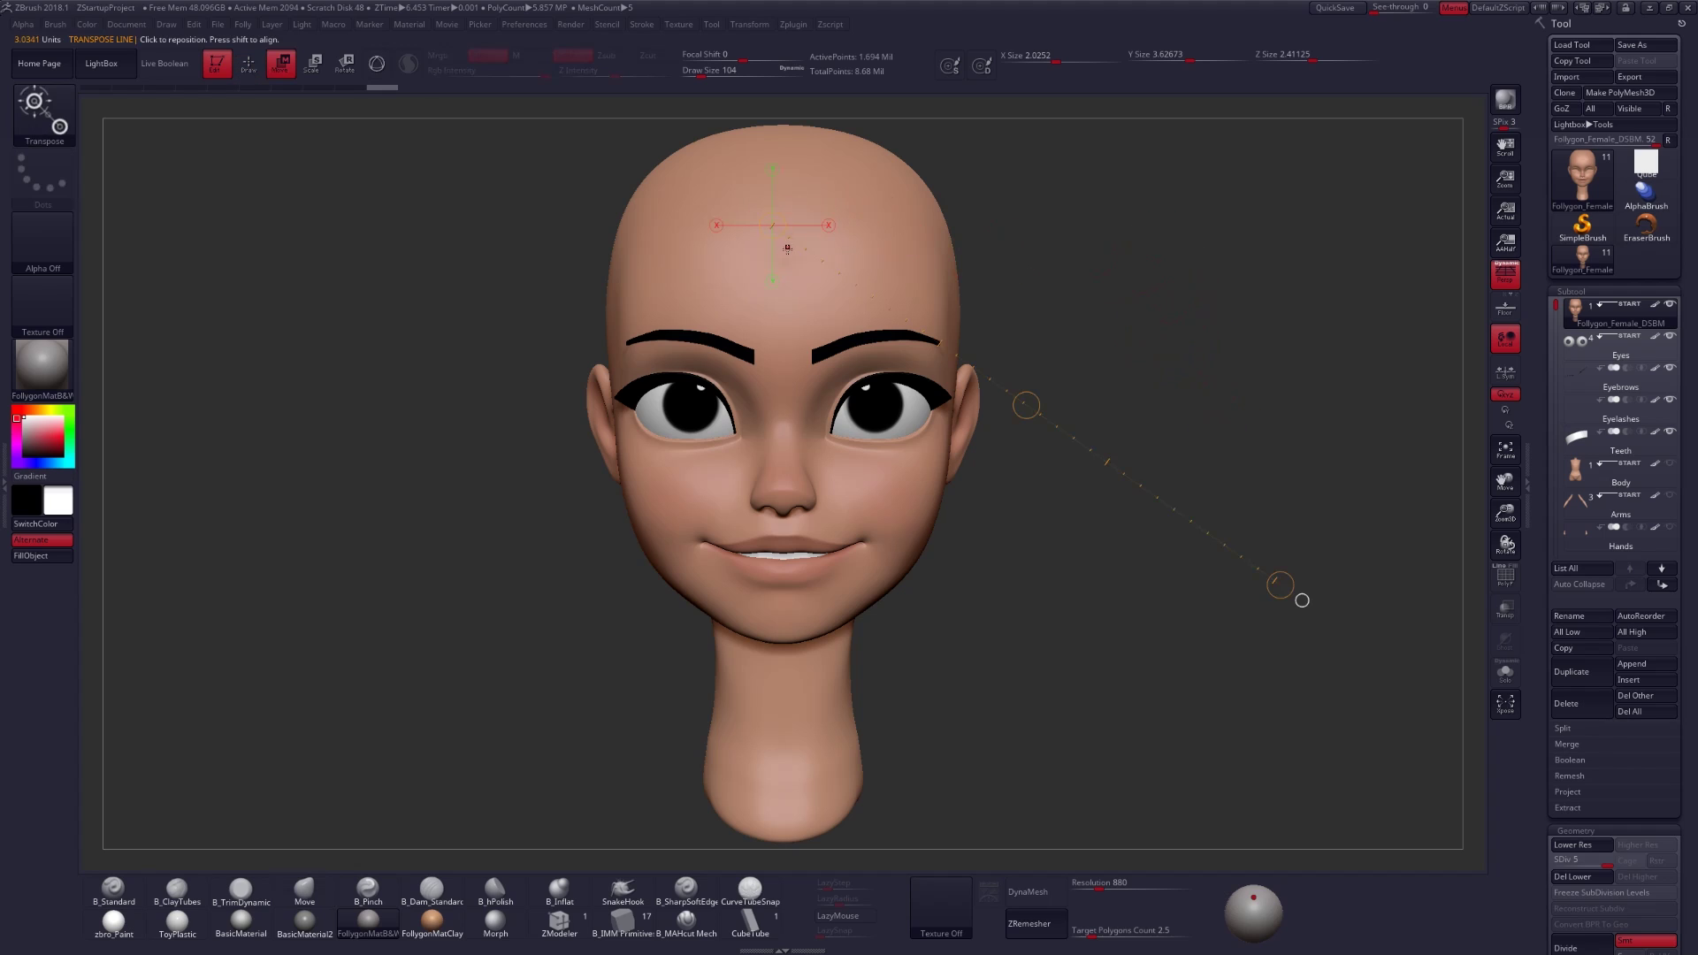
{"action": "left_click_drag", "start_coordinate": [791, 197], "coordinate": [773, 428]}
{"action": "left_click_drag", "start_coordinate": [973, 329], "coordinate": [1222, 453]}
{"action": "left_click_drag", "start_coordinate": [760, 292], "coordinate": [1088, 290], "text": "shift"}
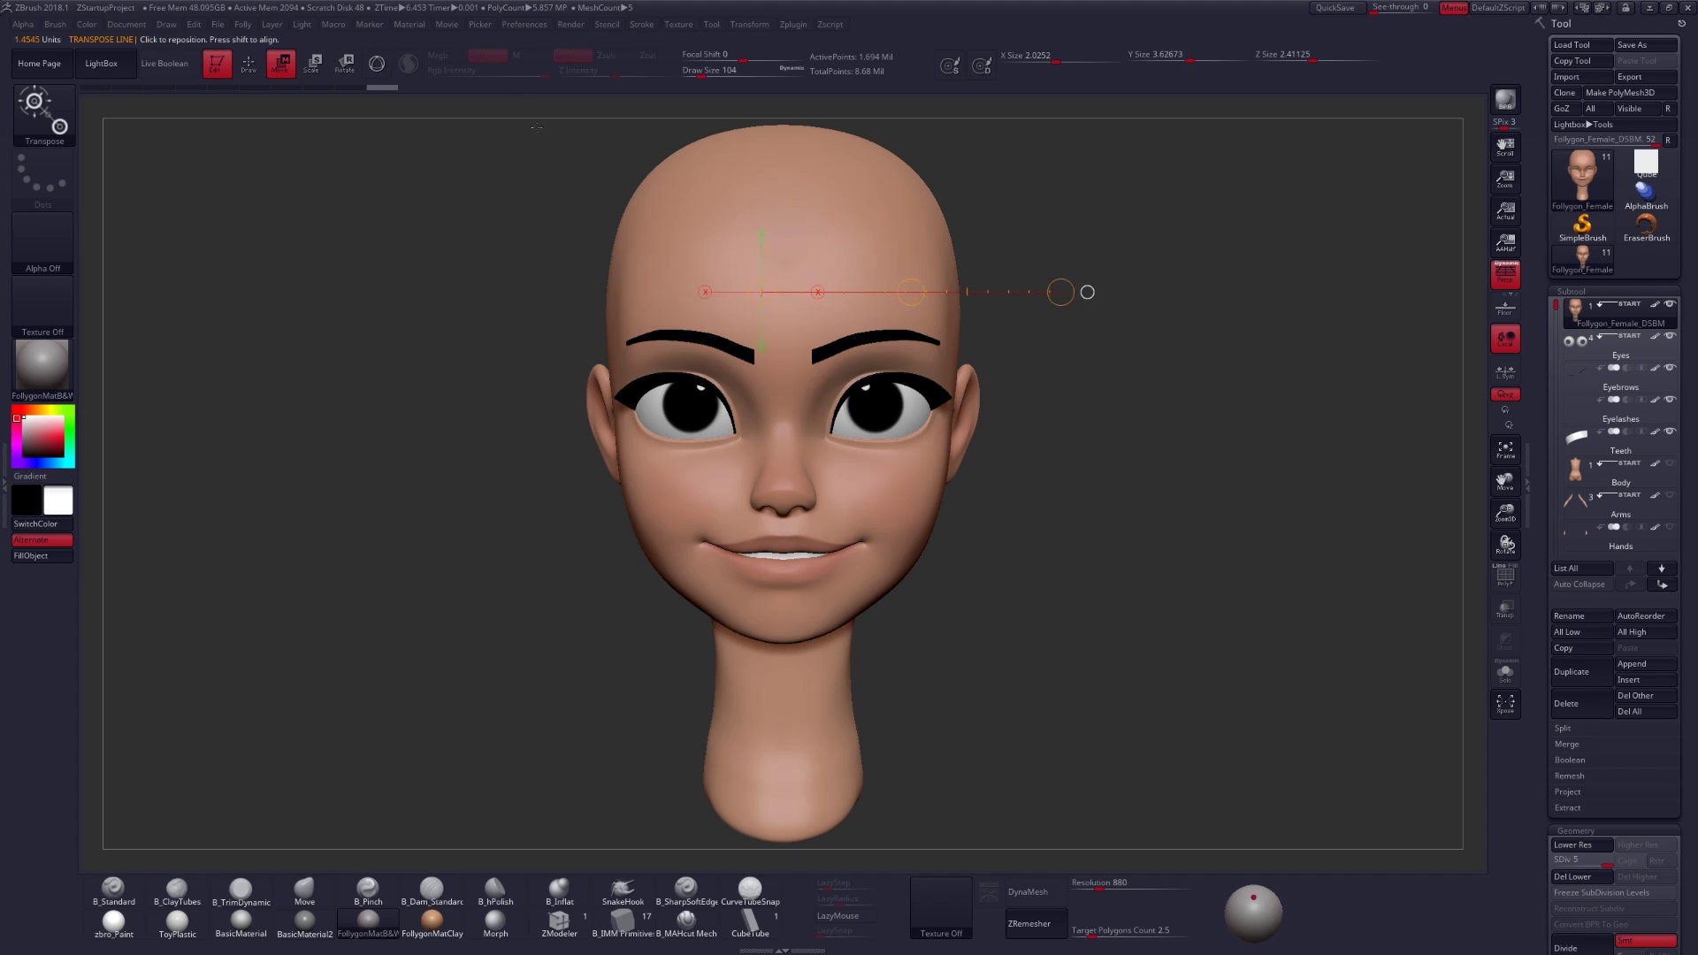
- Switch from the Transpose line to the Gizmo 3D and show its list of transform types
{"action": "left_click", "coordinate": [377, 63]}
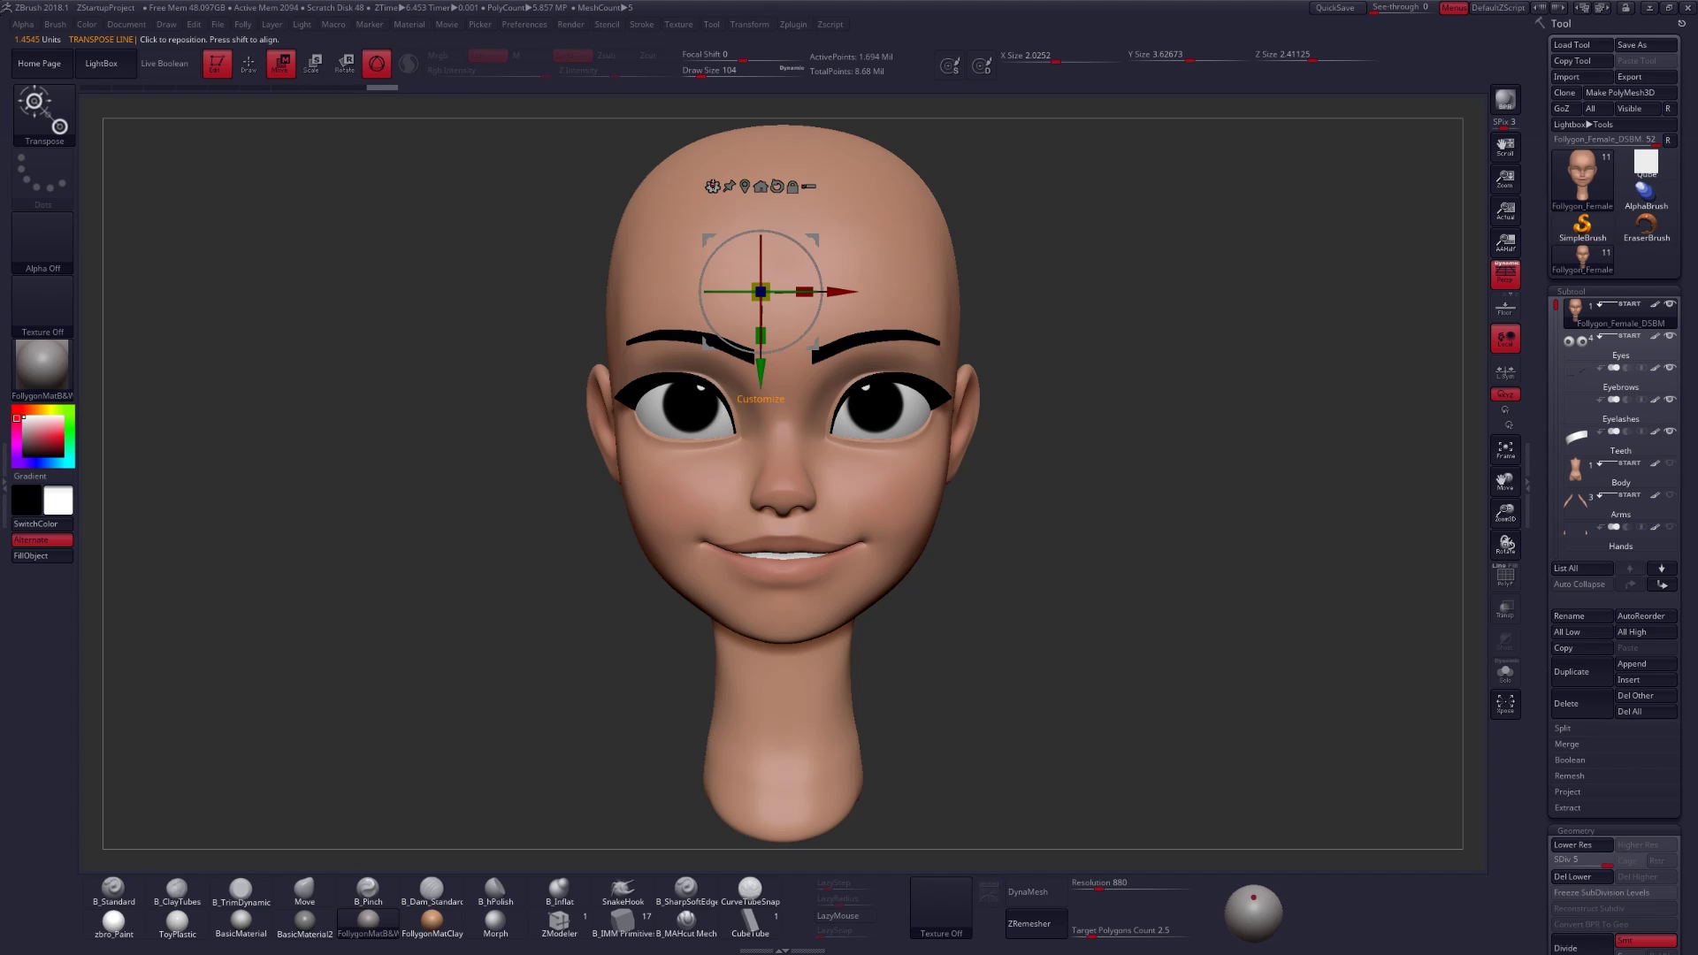
{"action": "left_click", "coordinate": [712, 186]}
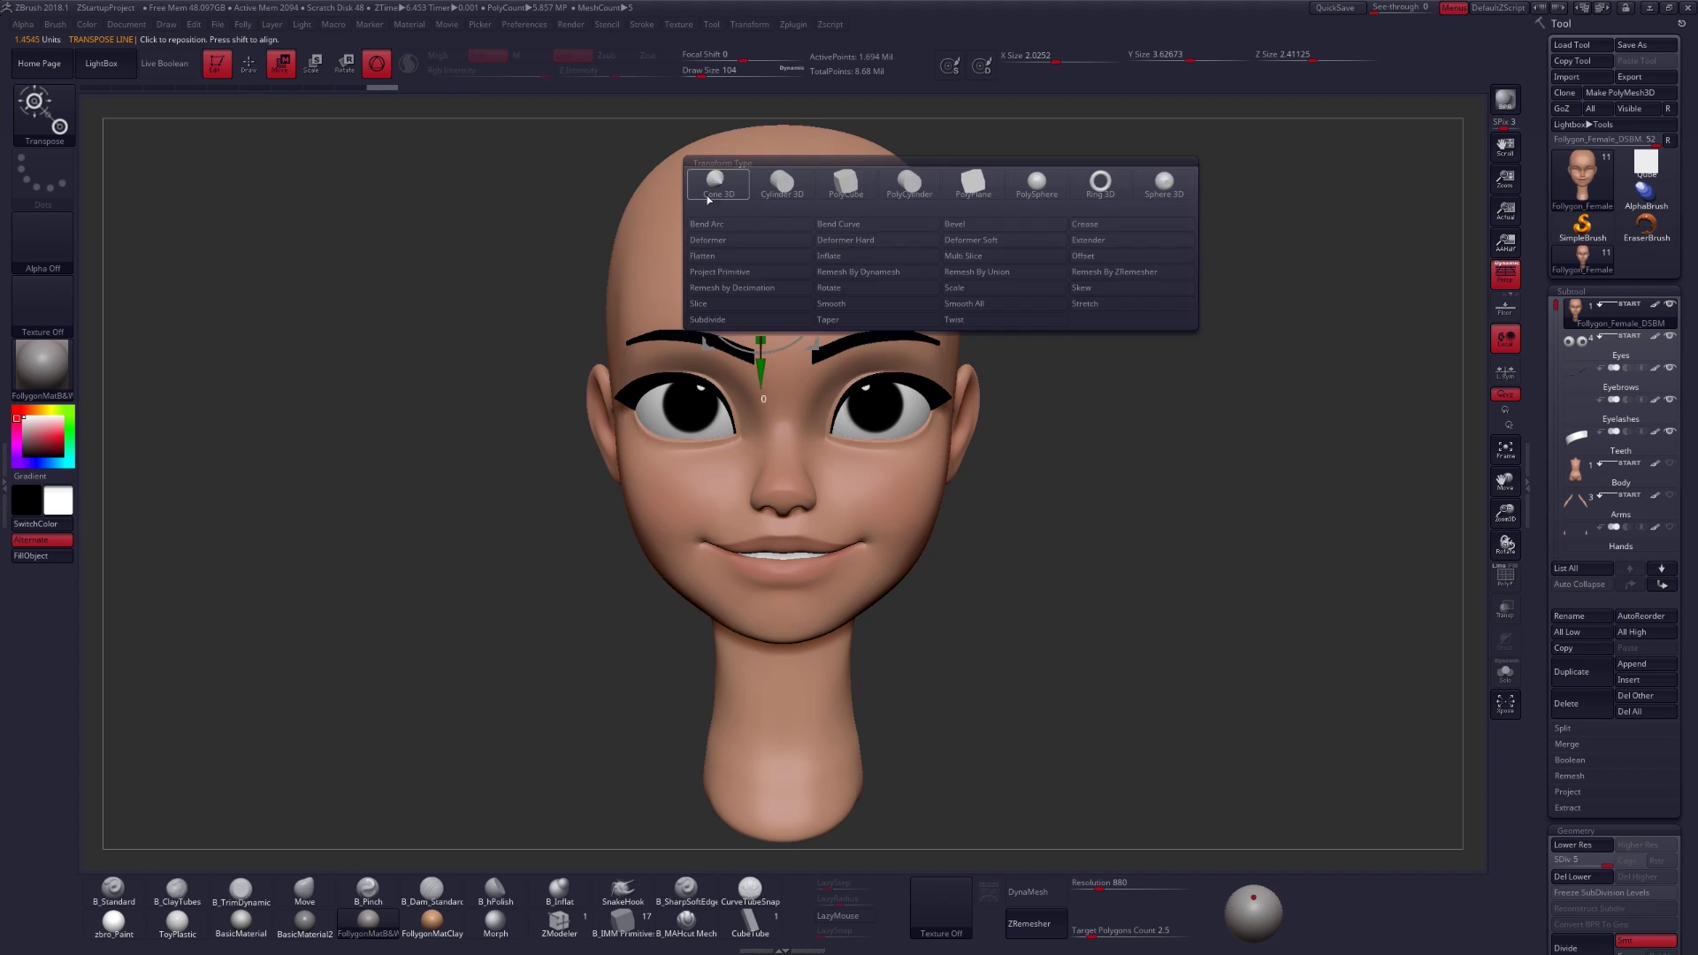
{"action": "left_click", "coordinate": [725, 193]}
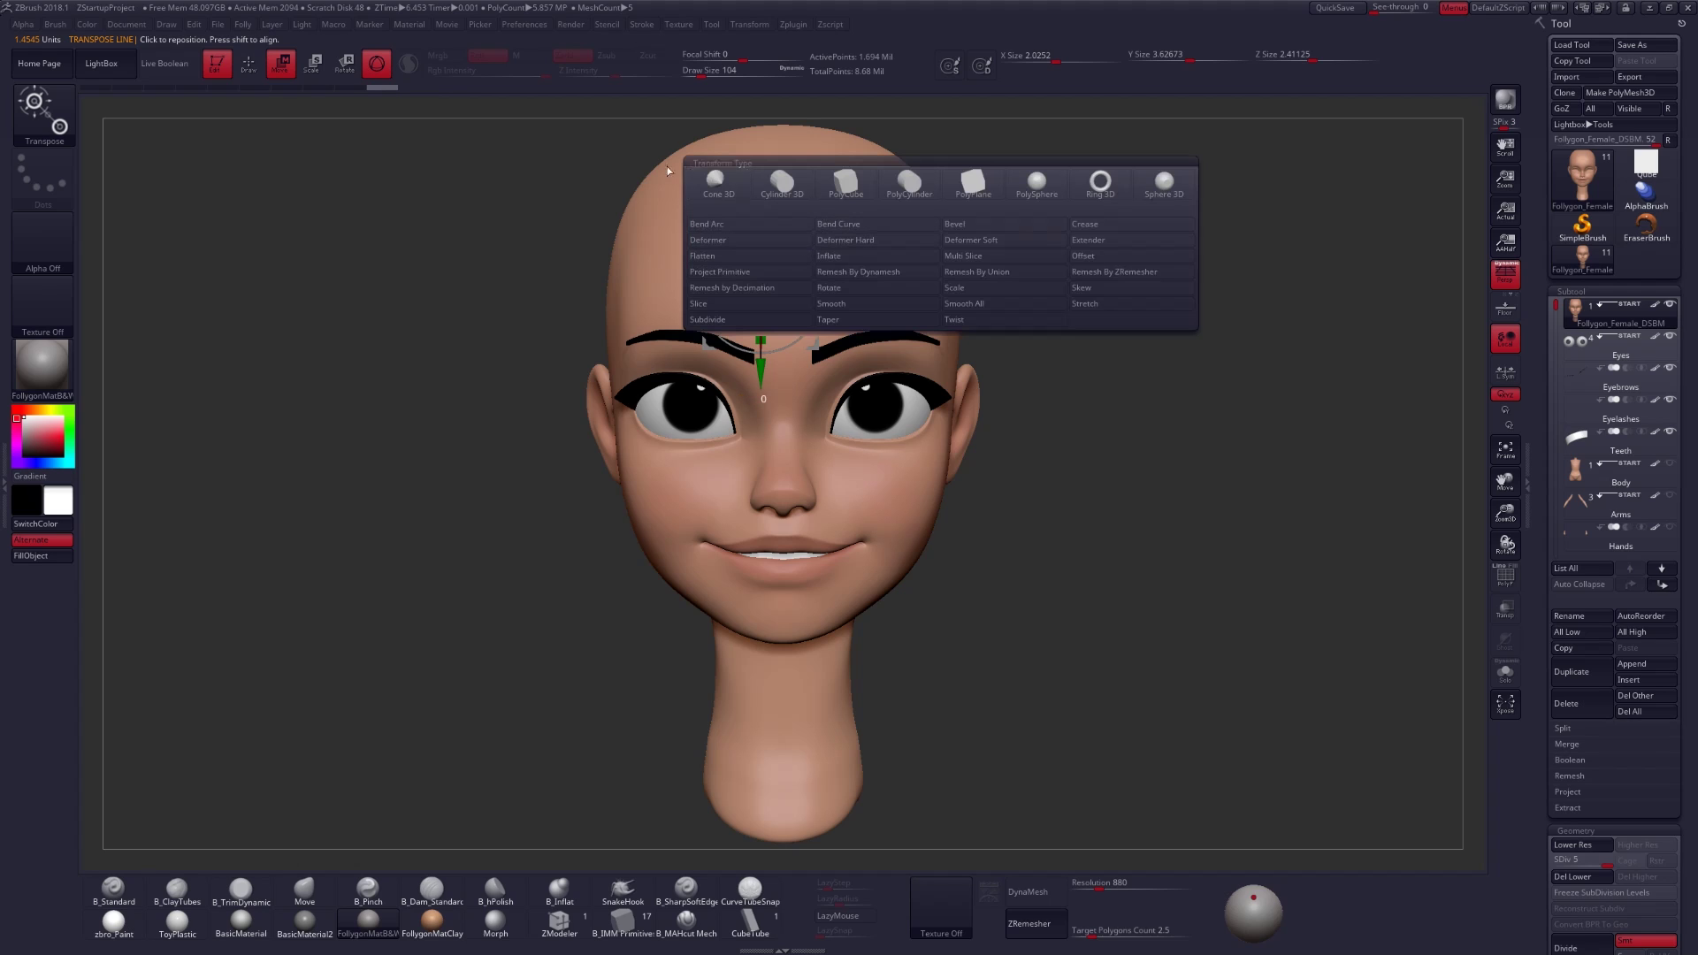
- Return to the Transpose line and draw it diagonally from the forehead past the ear
{"action": "left_click", "coordinate": [377, 63]}
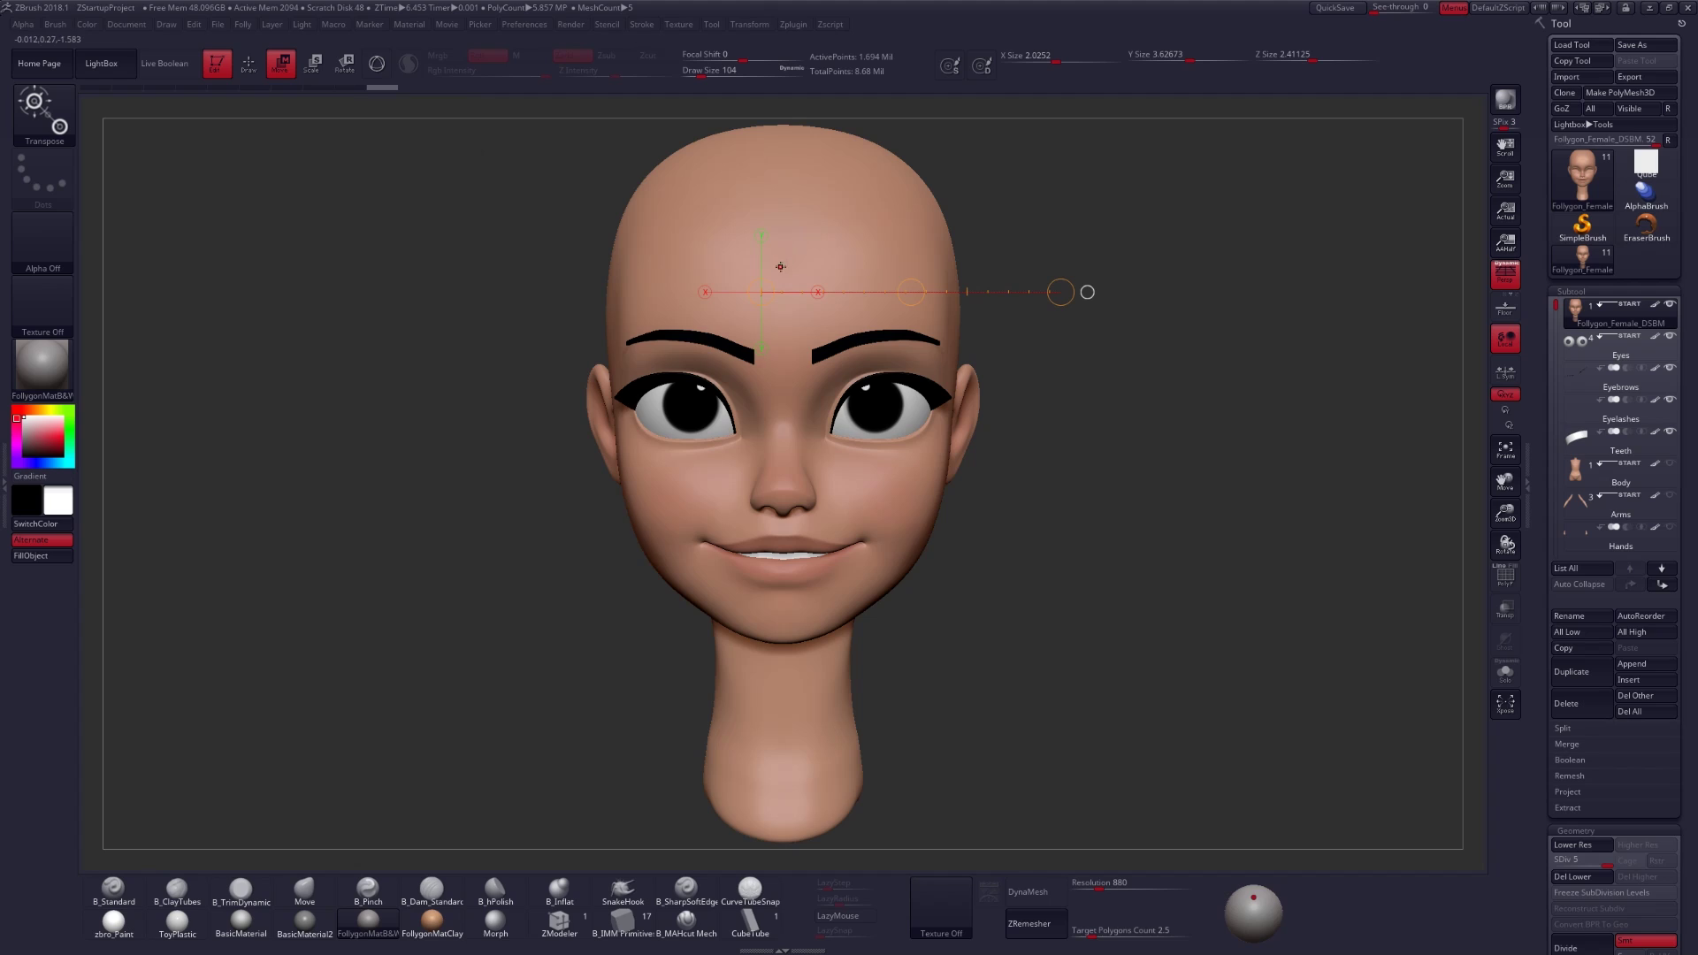
{"action": "left_click_drag", "start_coordinate": [1080, 288], "coordinate": [1146, 506]}
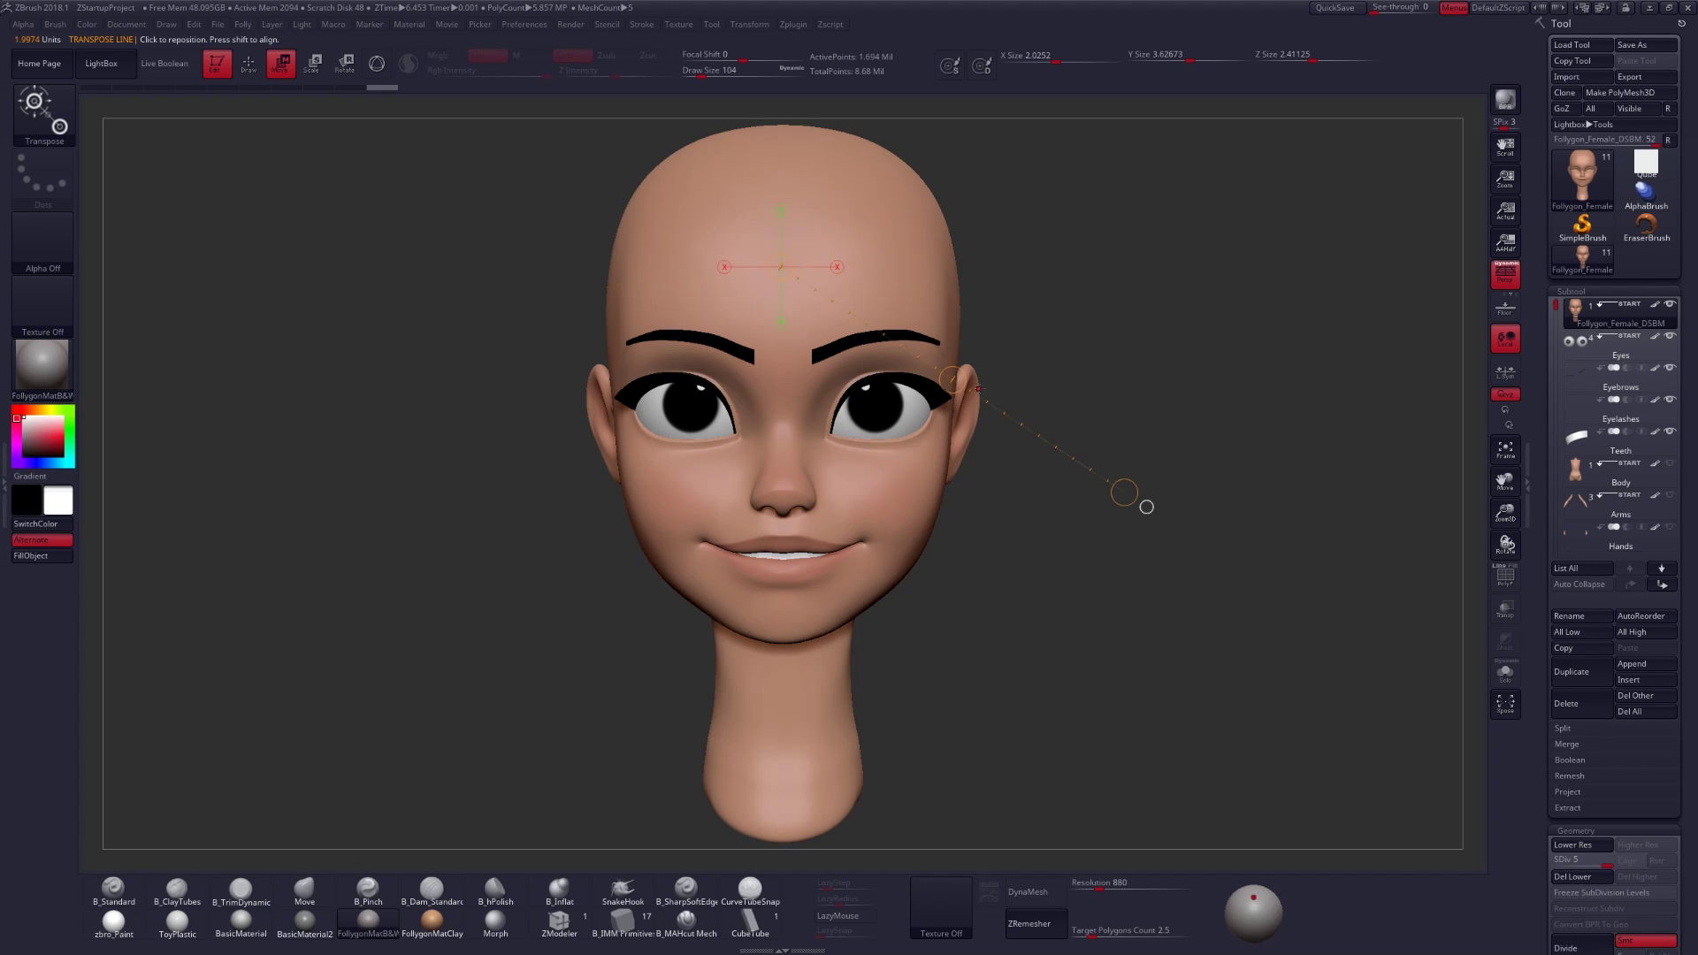
{"action": "mouse_move", "coordinate": [1146, 507]}
{"action": "left_mouse_down"}
{"action": "mouse_move", "coordinate": [989, 403]}
{"action": "mouse_move", "coordinate": [1117, 488]}
{"action": "left_mouse_up"}
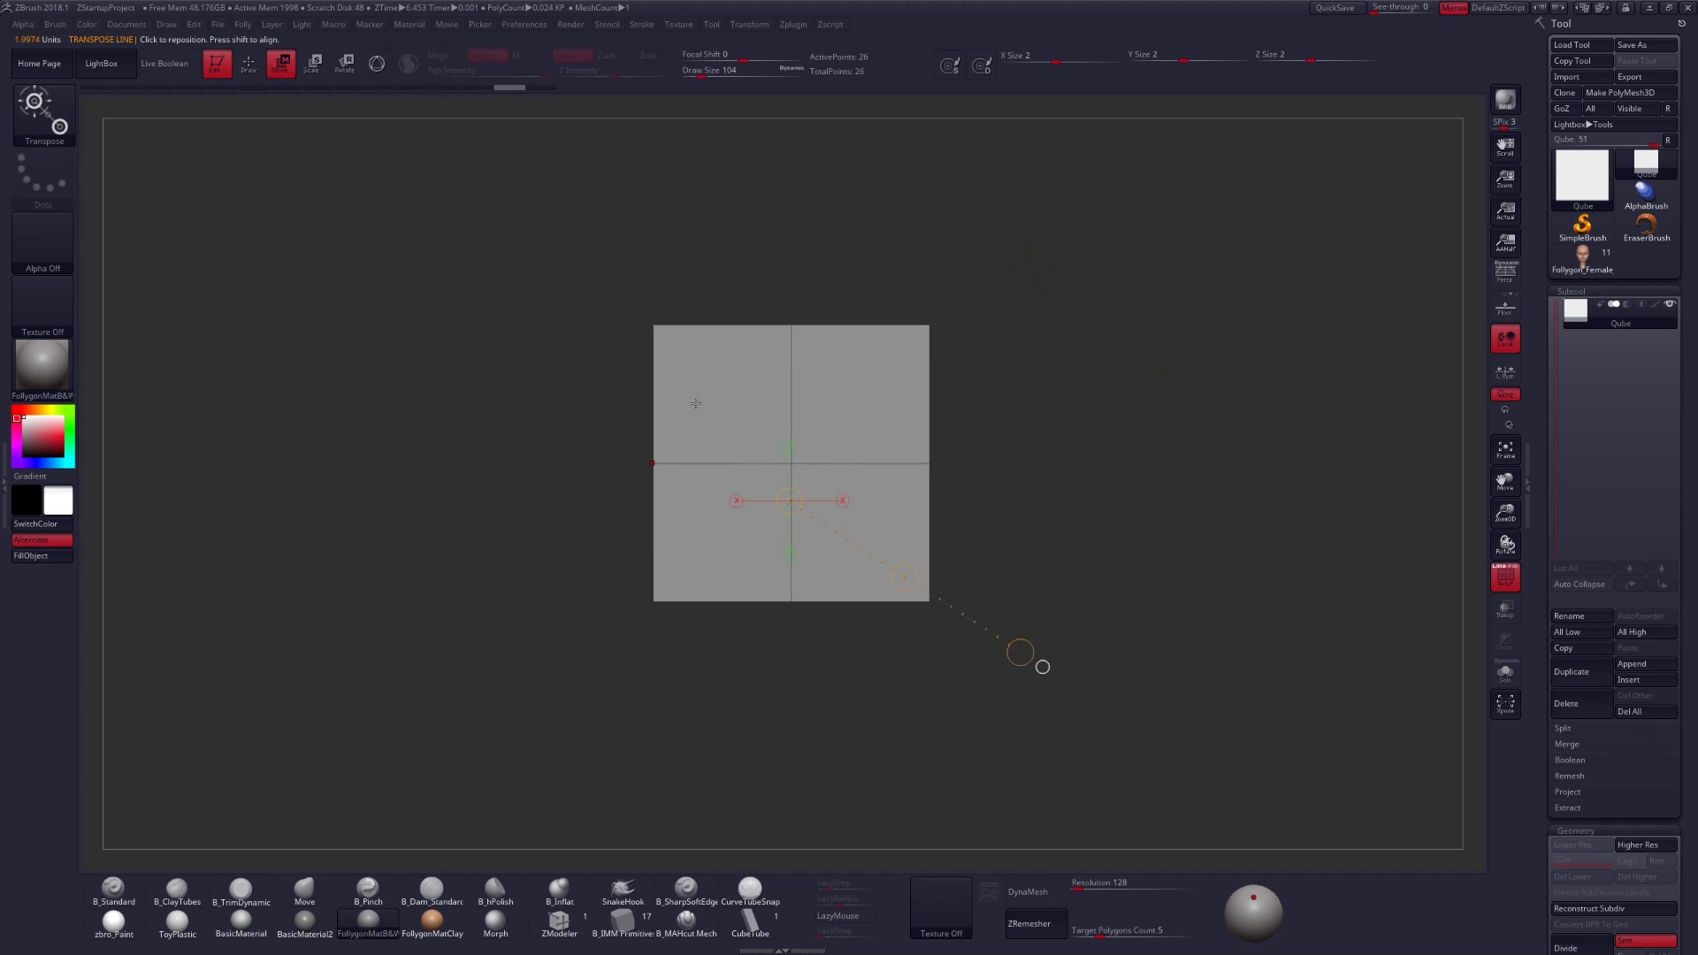
- Draw a horizontal Transpose line across the cube, adjust its length, and measure the height of the cube's vertical edge
{"action": "left_click_drag", "start_coordinate": [696, 403], "coordinate": [1300, 399]}
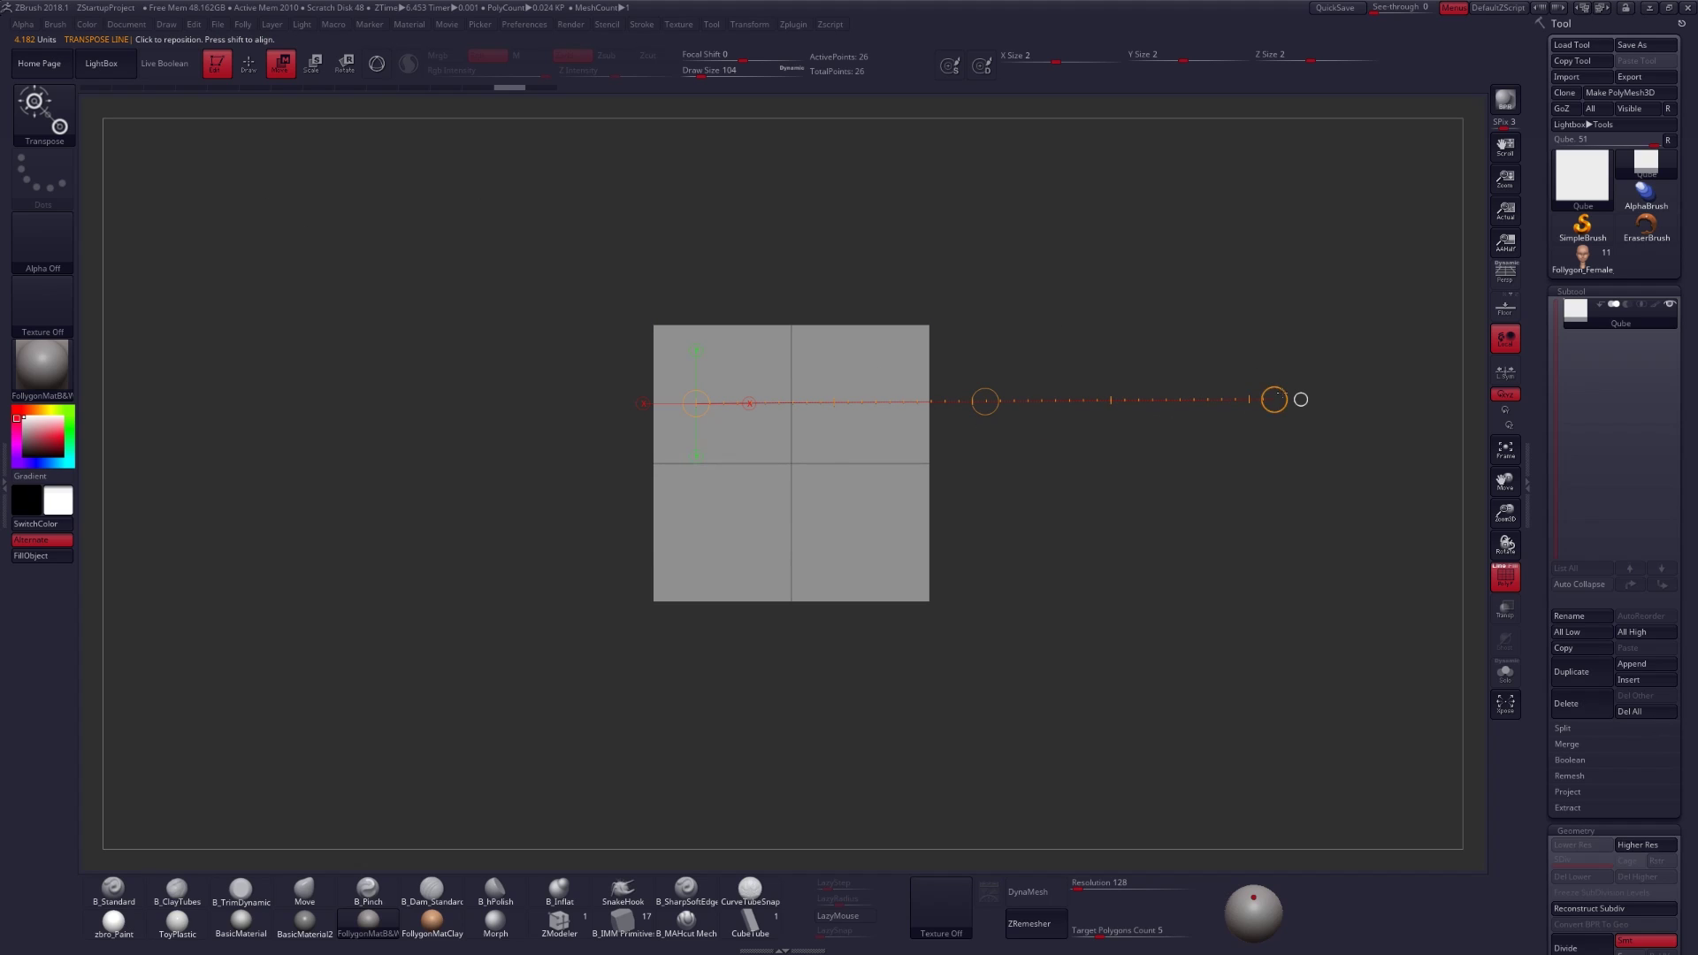
{"action": "left_click_drag", "start_coordinate": [1300, 399], "coordinate": [1204, 403]}
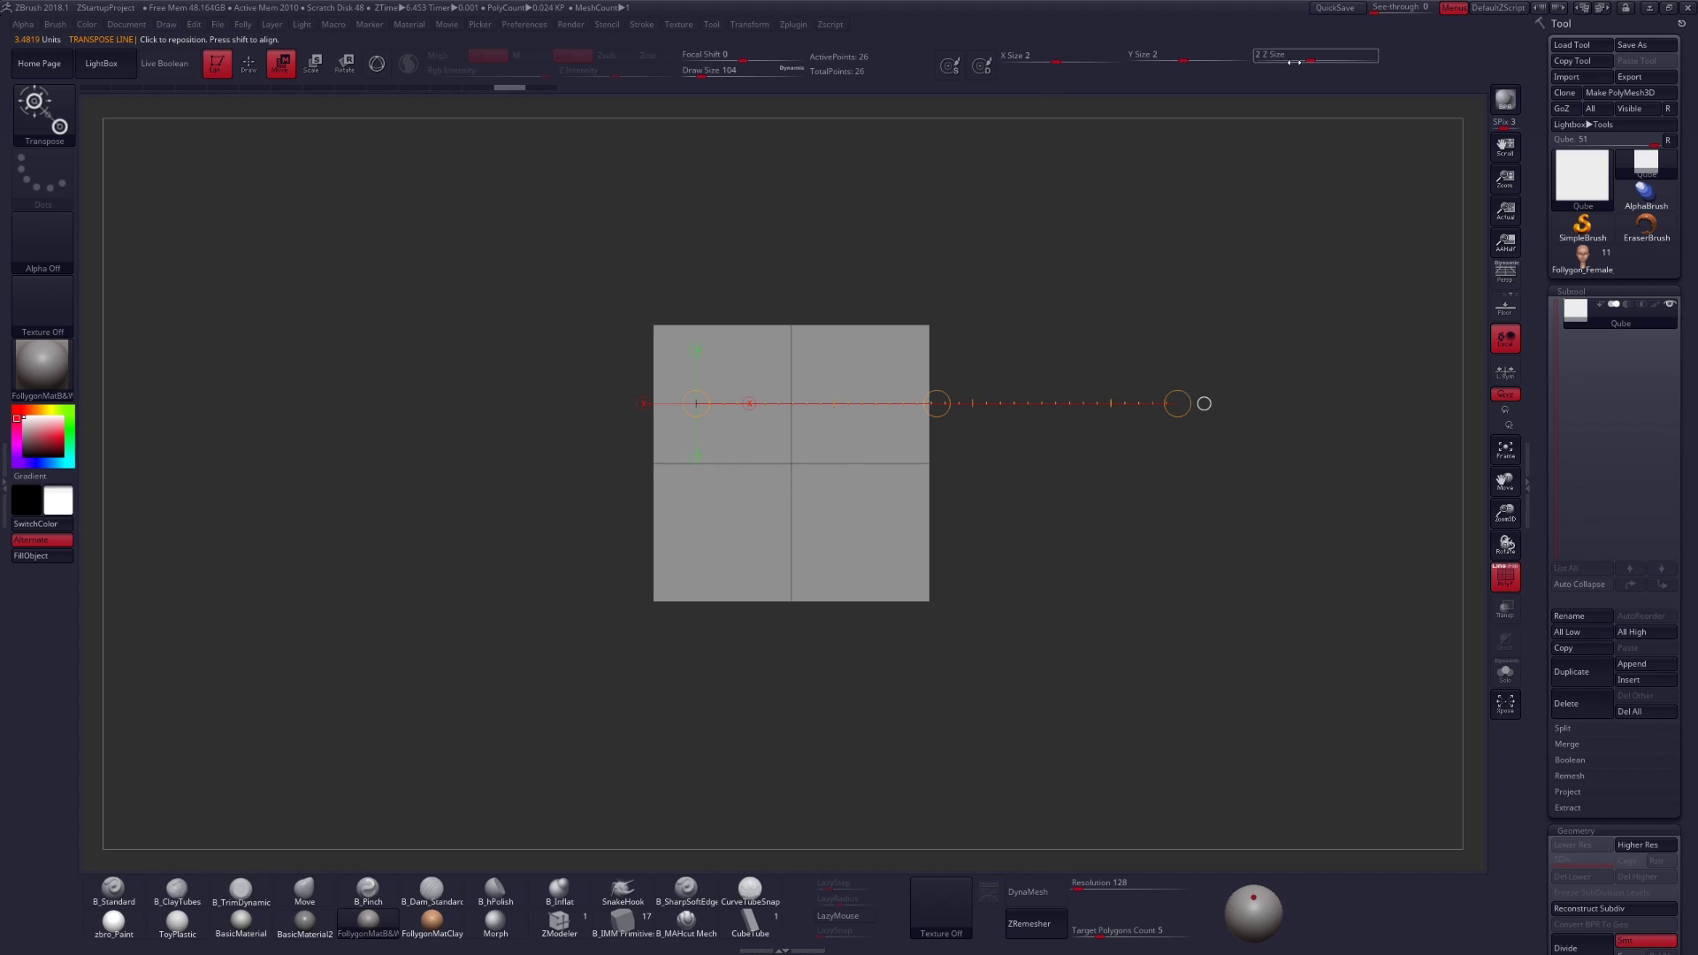
{"action": "left_click_drag", "start_coordinate": [1005, 470], "coordinate": [1027, 474], "text": "alt"}
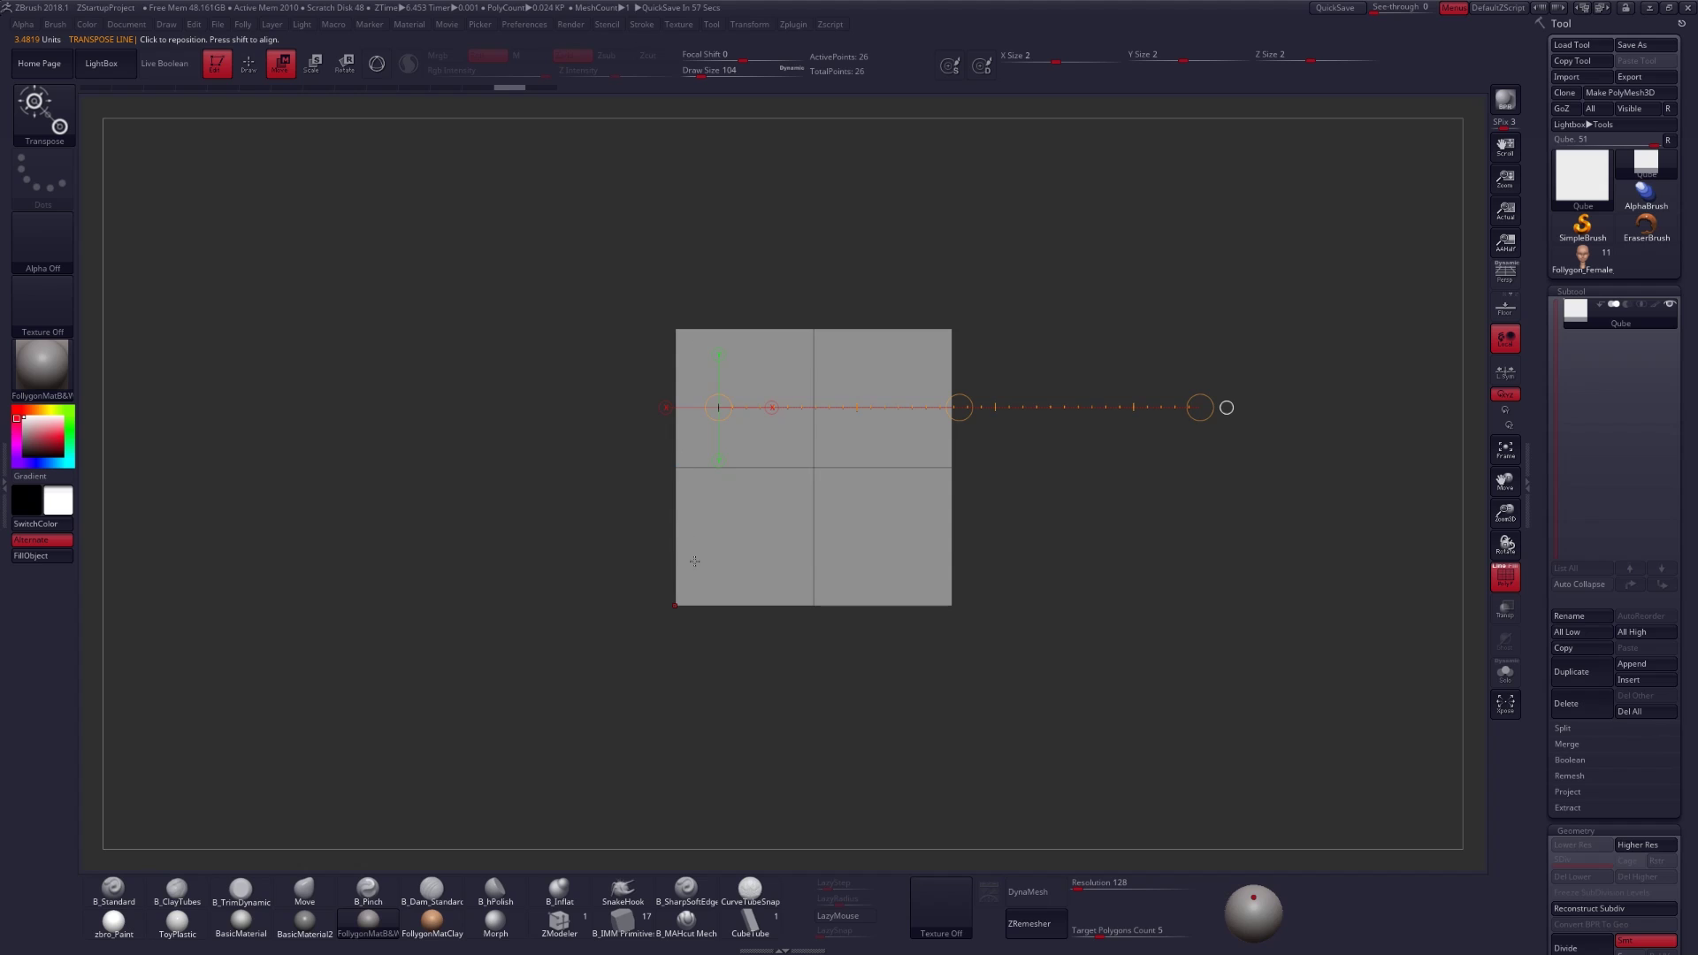
{"action": "left_click_drag", "start_coordinate": [948, 602], "coordinate": [952, 301]}
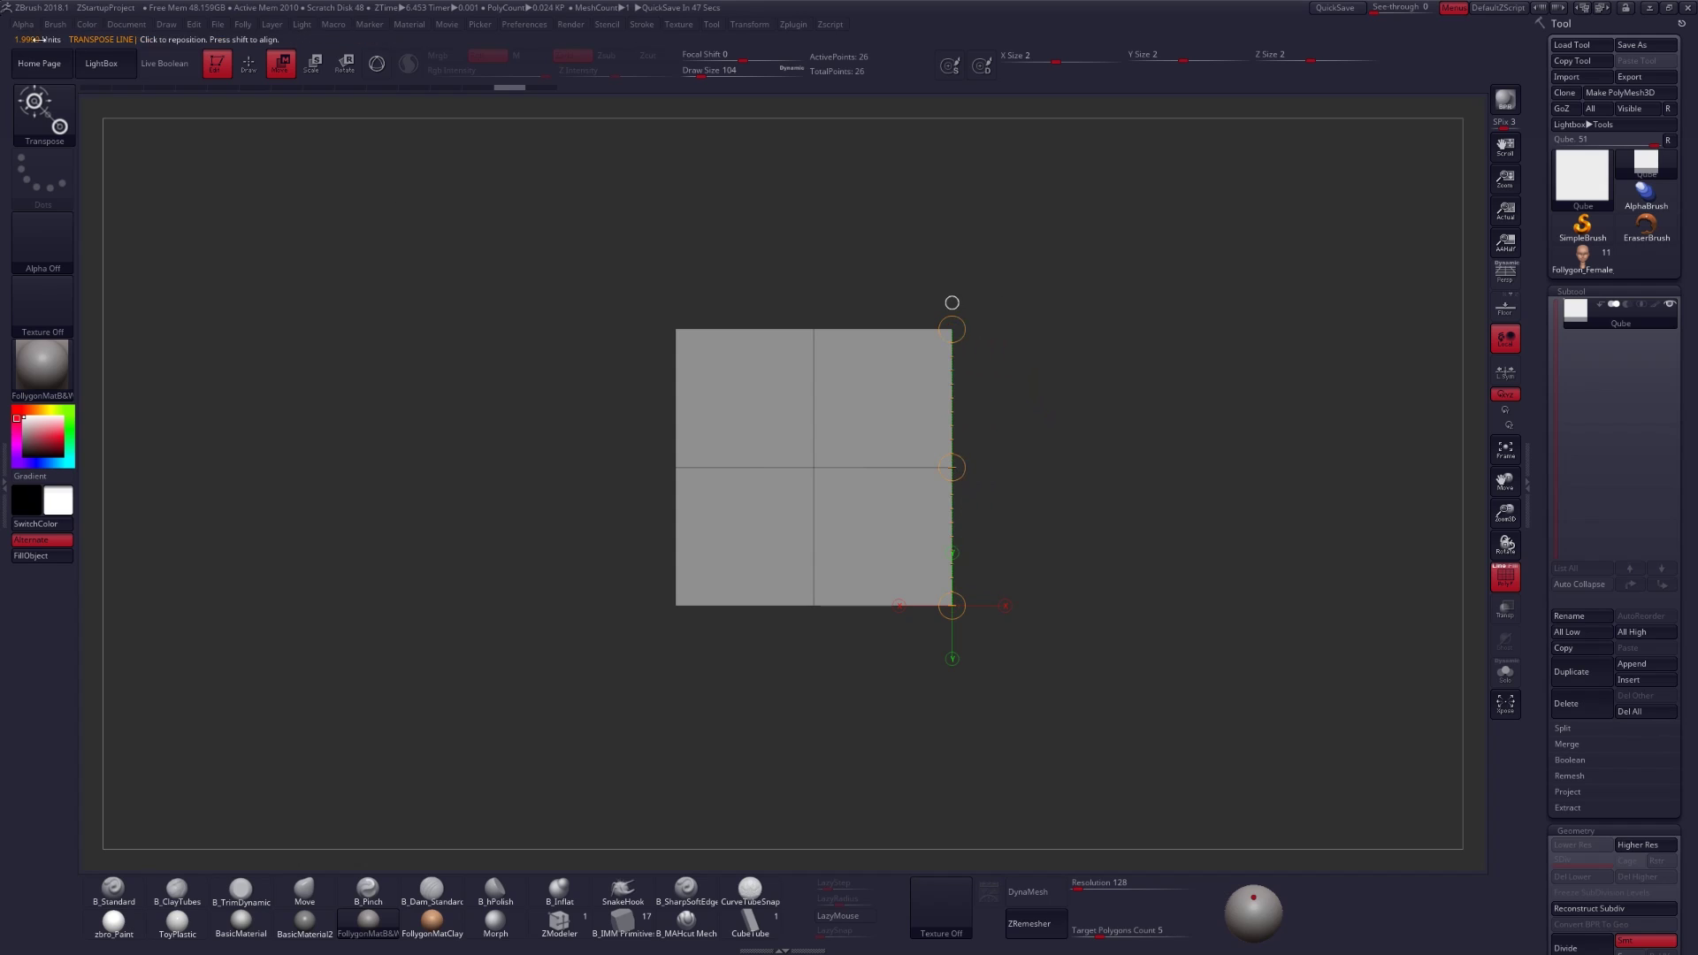
- Draw a Transpose line outward from the cube's front face and inspect it from an angle
{"action": "mouse_move", "coordinate": [916, 447]}
{"action": "left_mouse_down"}
{"action": "mouse_move", "coordinate": [1084, 477]}
{"action": "mouse_move", "coordinate": [1096, 390]}
{"action": "mouse_move", "coordinate": [1139, 512]}
{"action": "mouse_move", "coordinate": [1209, 554]}
{"action": "mouse_move", "coordinate": [1283, 355]}
{"action": "left_mouse_up"}
{"action": "left_click", "coordinate": [1287, 352]}
{"action": "left_click_drag", "start_coordinate": [990, 465], "coordinate": [1065, 505]}
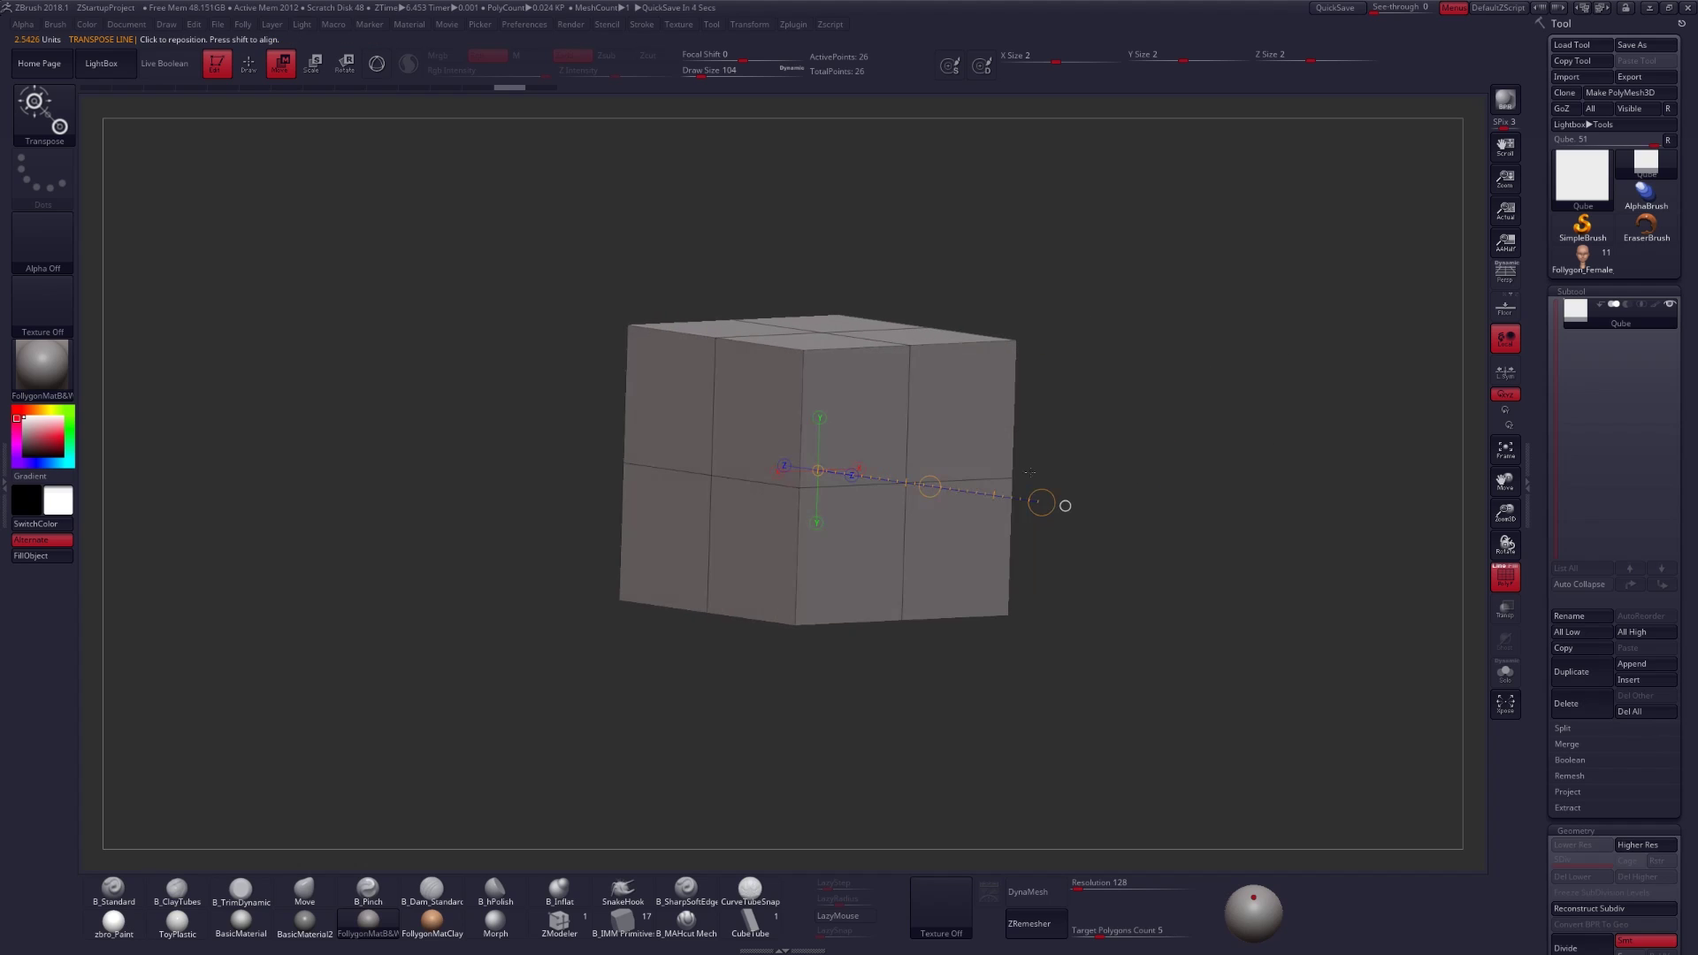
- Switch to the female head model and inspect its Transpose line from tilted and low three-quarter views
{"action": "mouse_move", "coordinate": [1576, 265]}
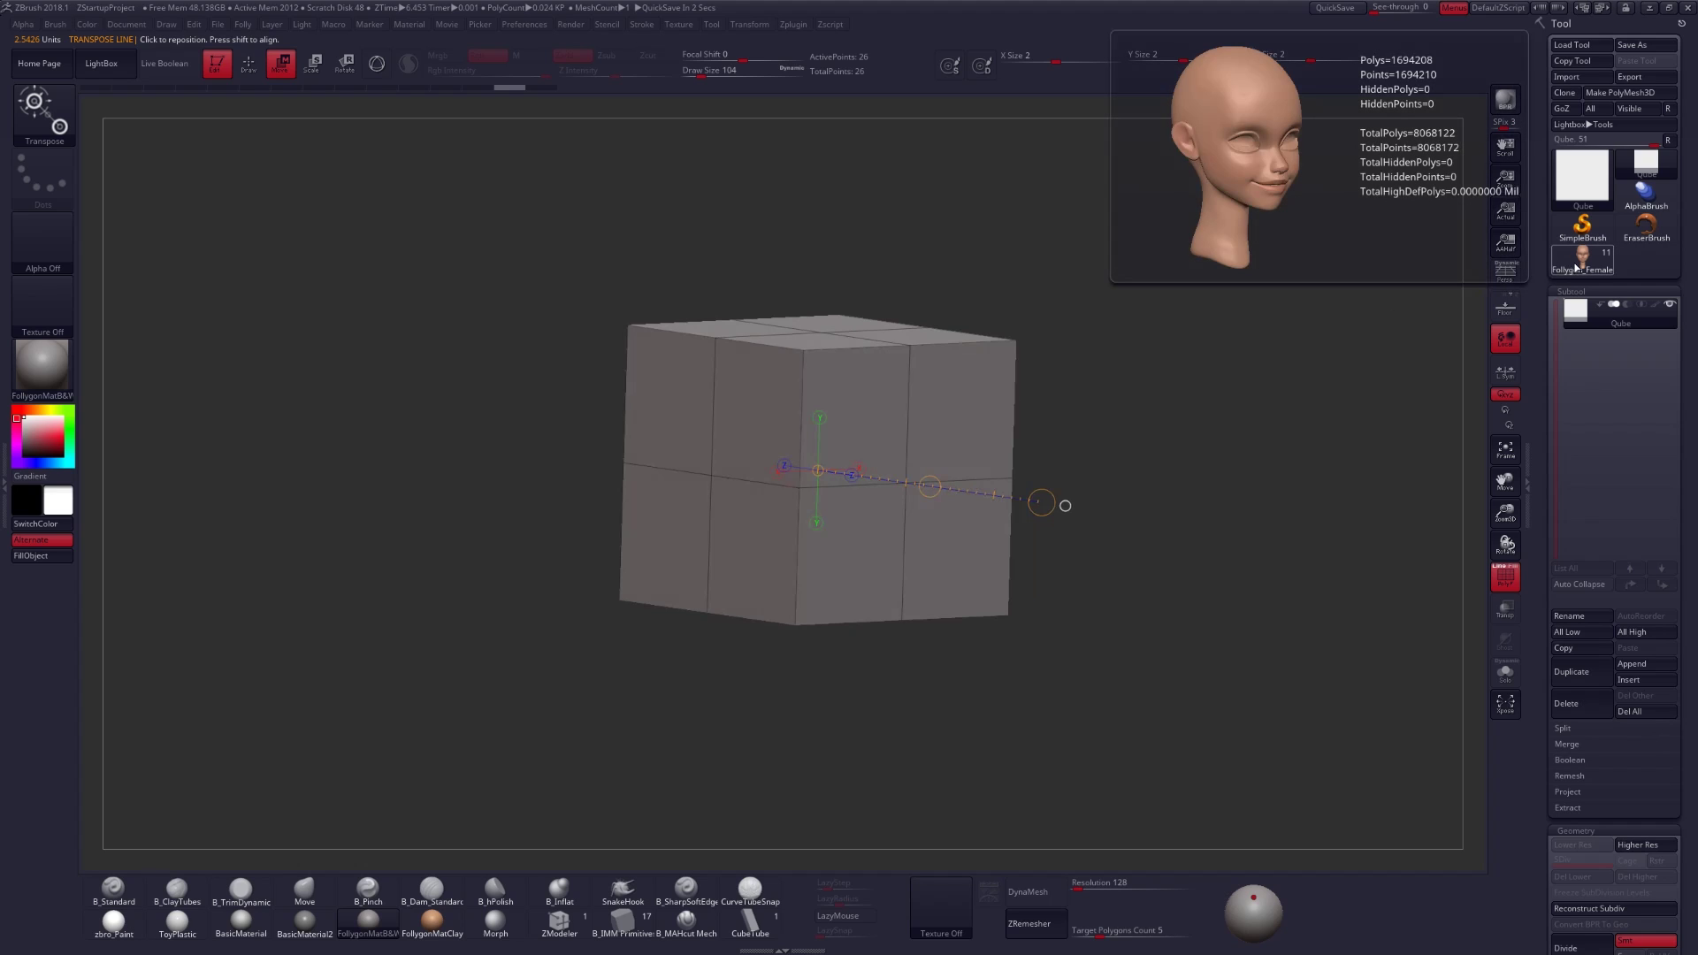
{"action": "left_click", "coordinate": [1576, 262]}
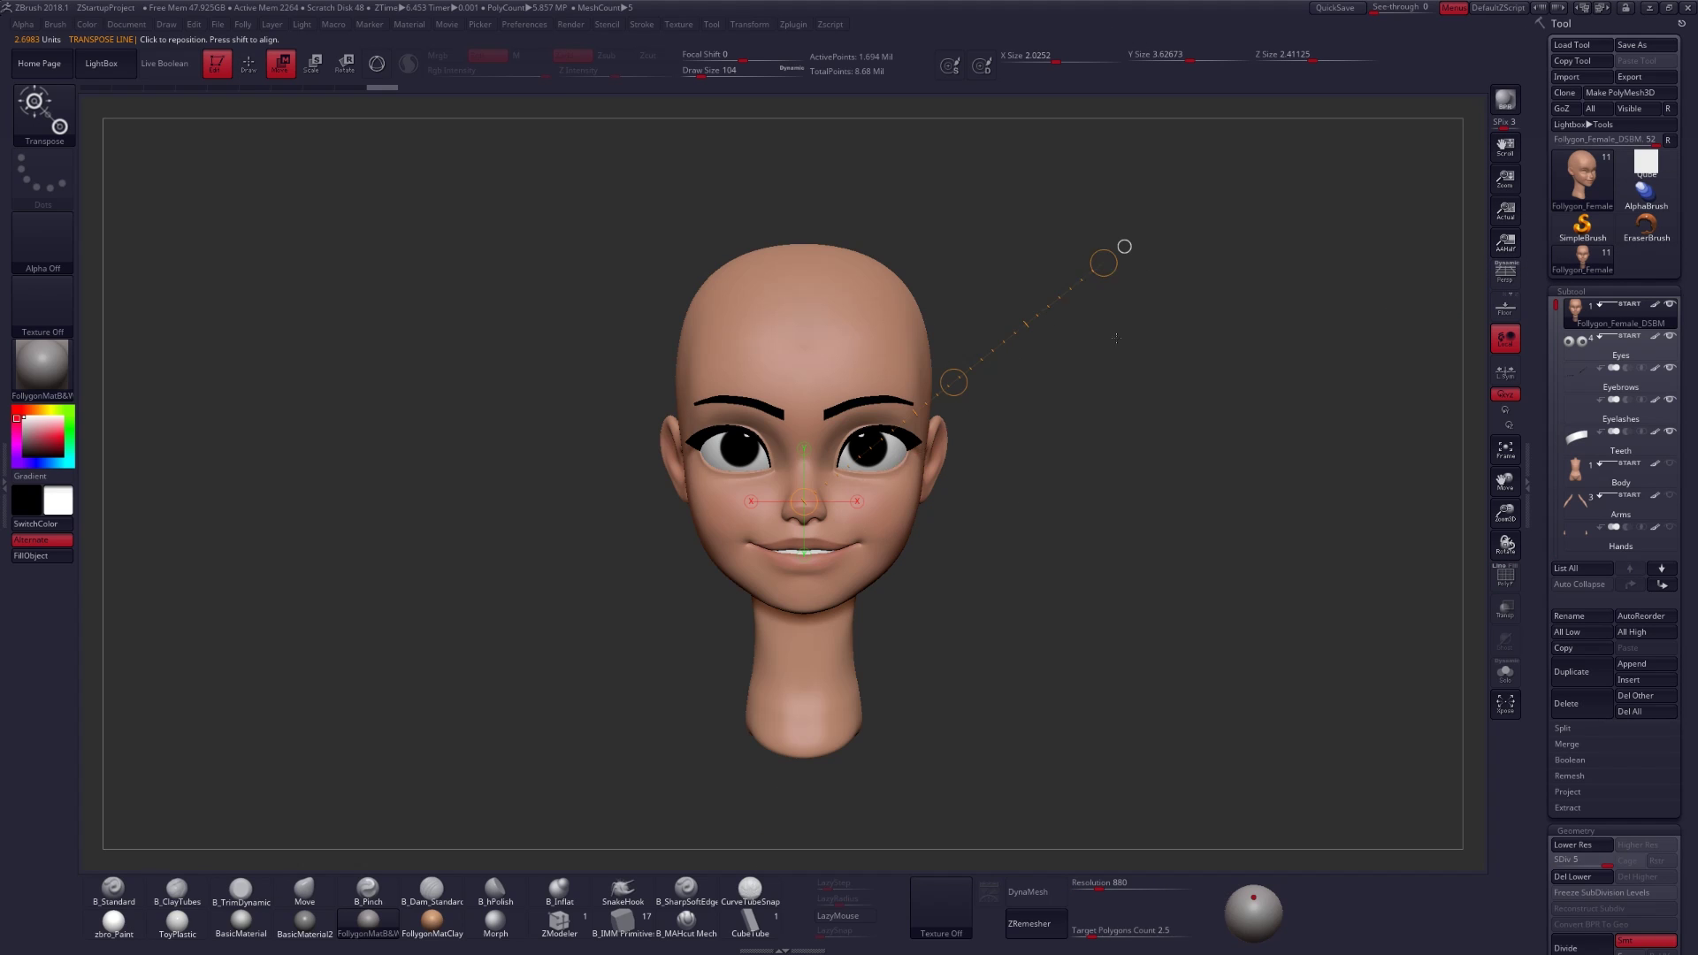
{"action": "key", "text": "ctrl"}
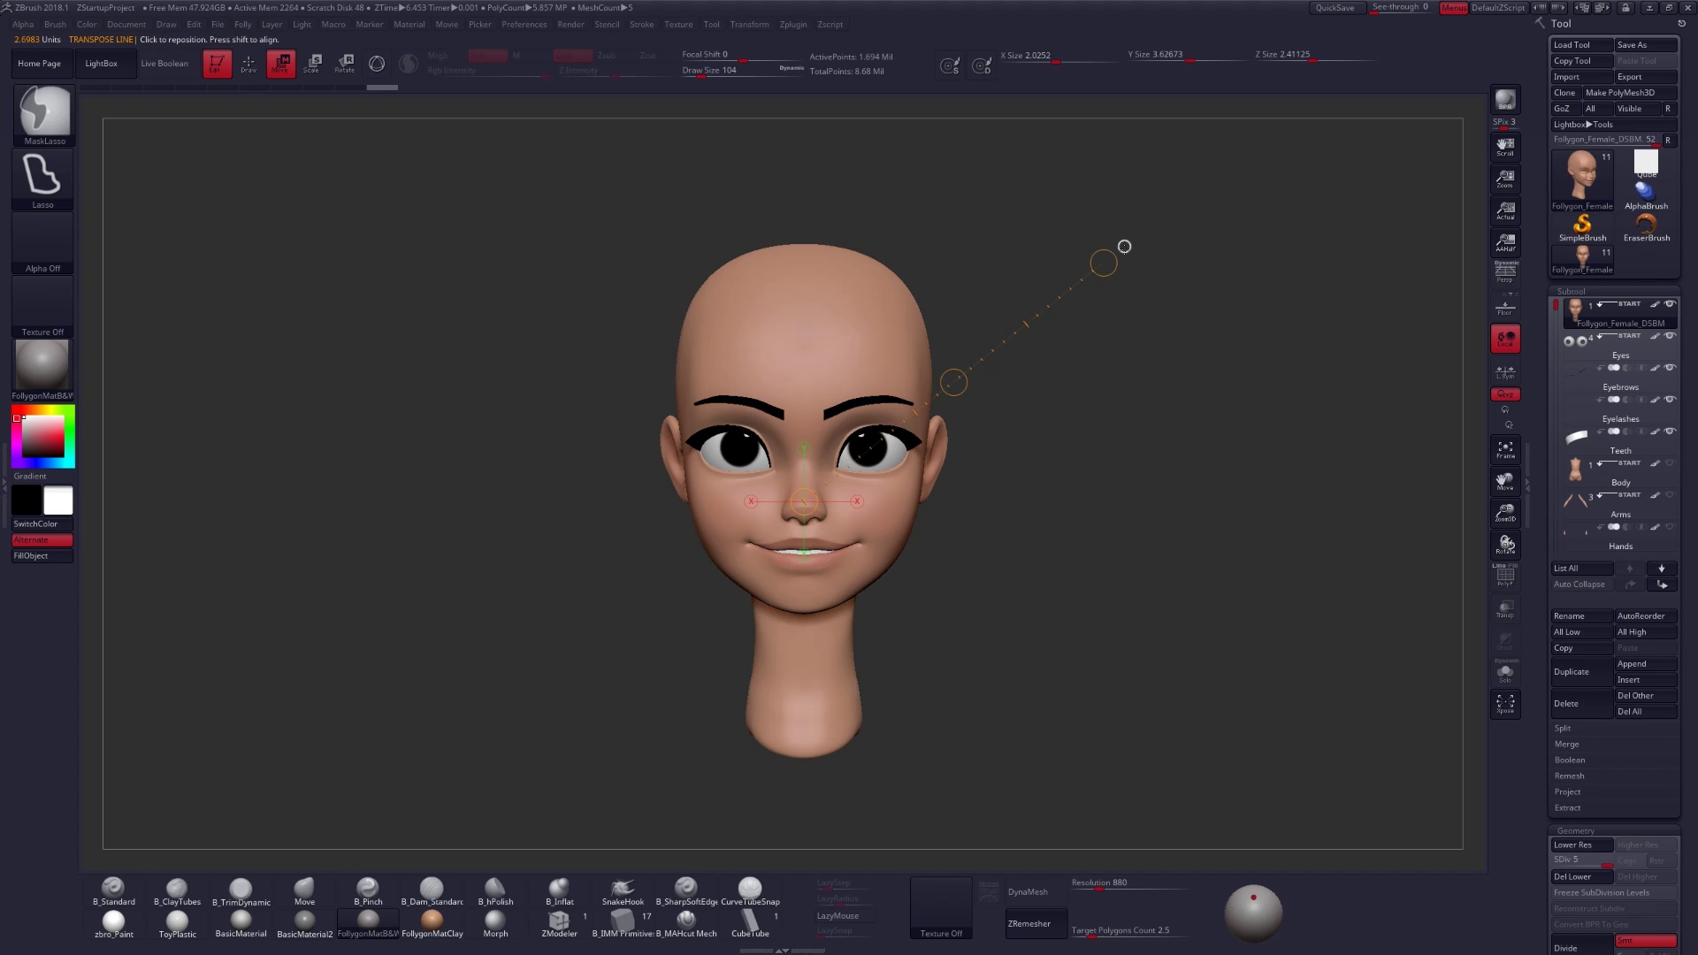
{"action": "left_click_drag", "start_coordinate": [1124, 246], "coordinate": [1124, 250]}
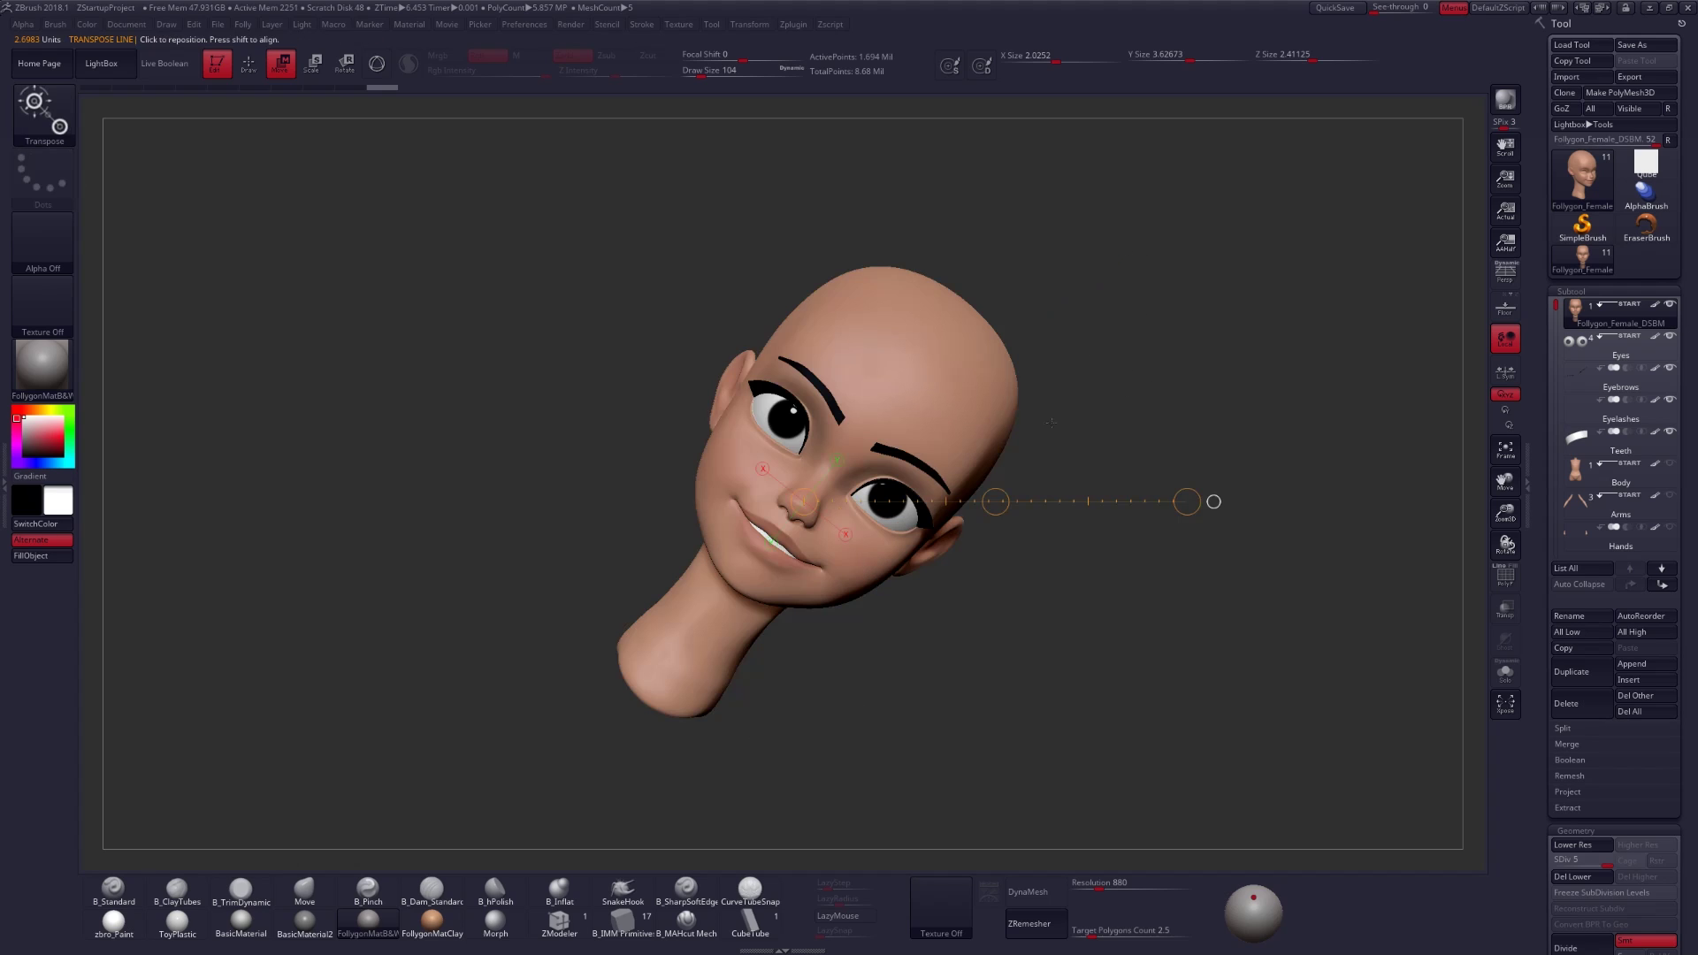
{"action": "key", "text": "ctrl+z"}
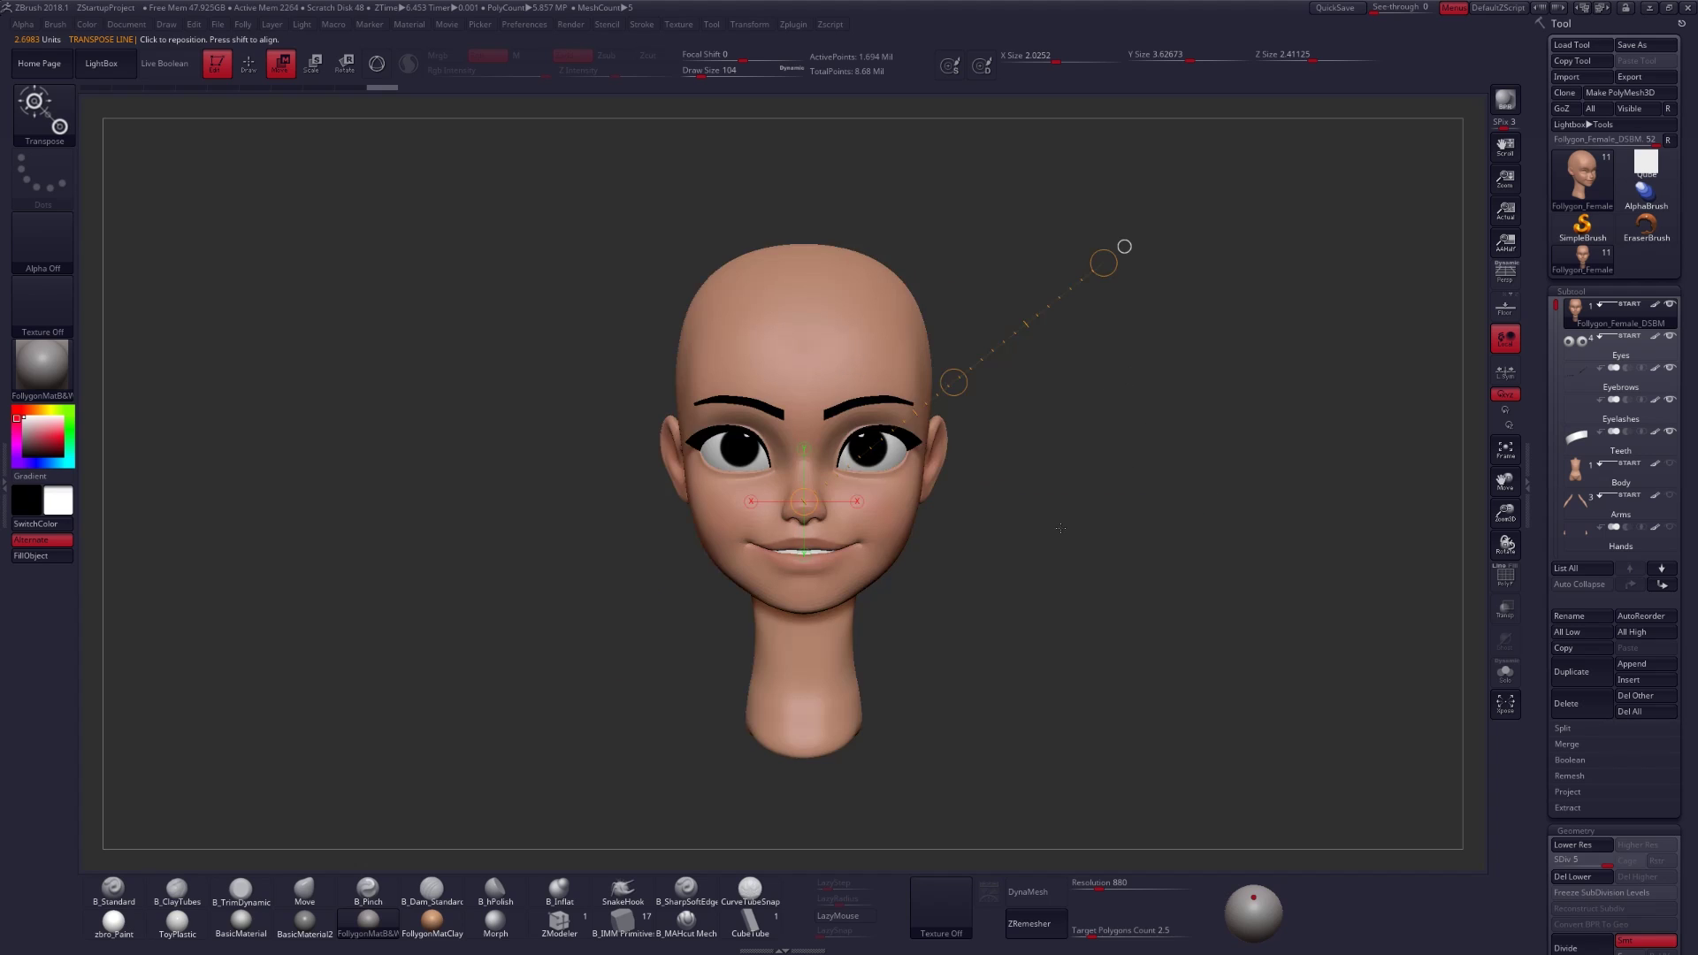
{"action": "mouse_move", "coordinate": [1033, 478]}
{"action": "left_mouse_down"}
{"action": "mouse_move", "coordinate": [1047, 480]}
{"action": "mouse_move", "coordinate": [1030, 456]}
{"action": "left_mouse_up"}
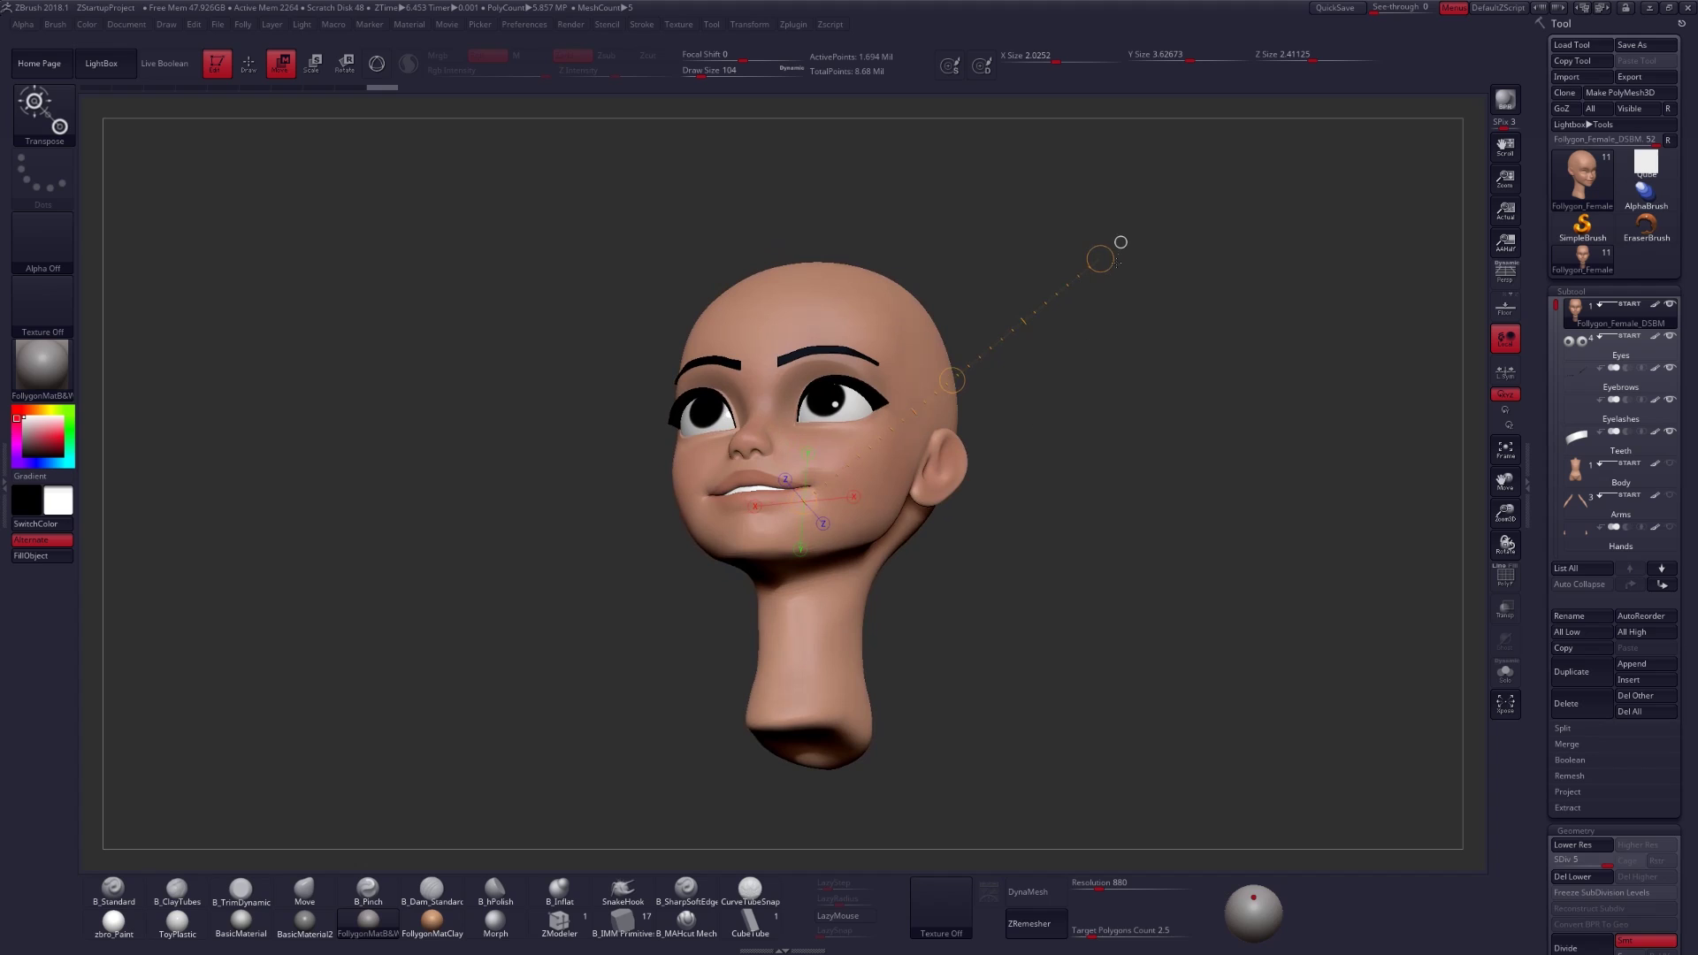
{"action": "key", "text": "ctrl+z"}
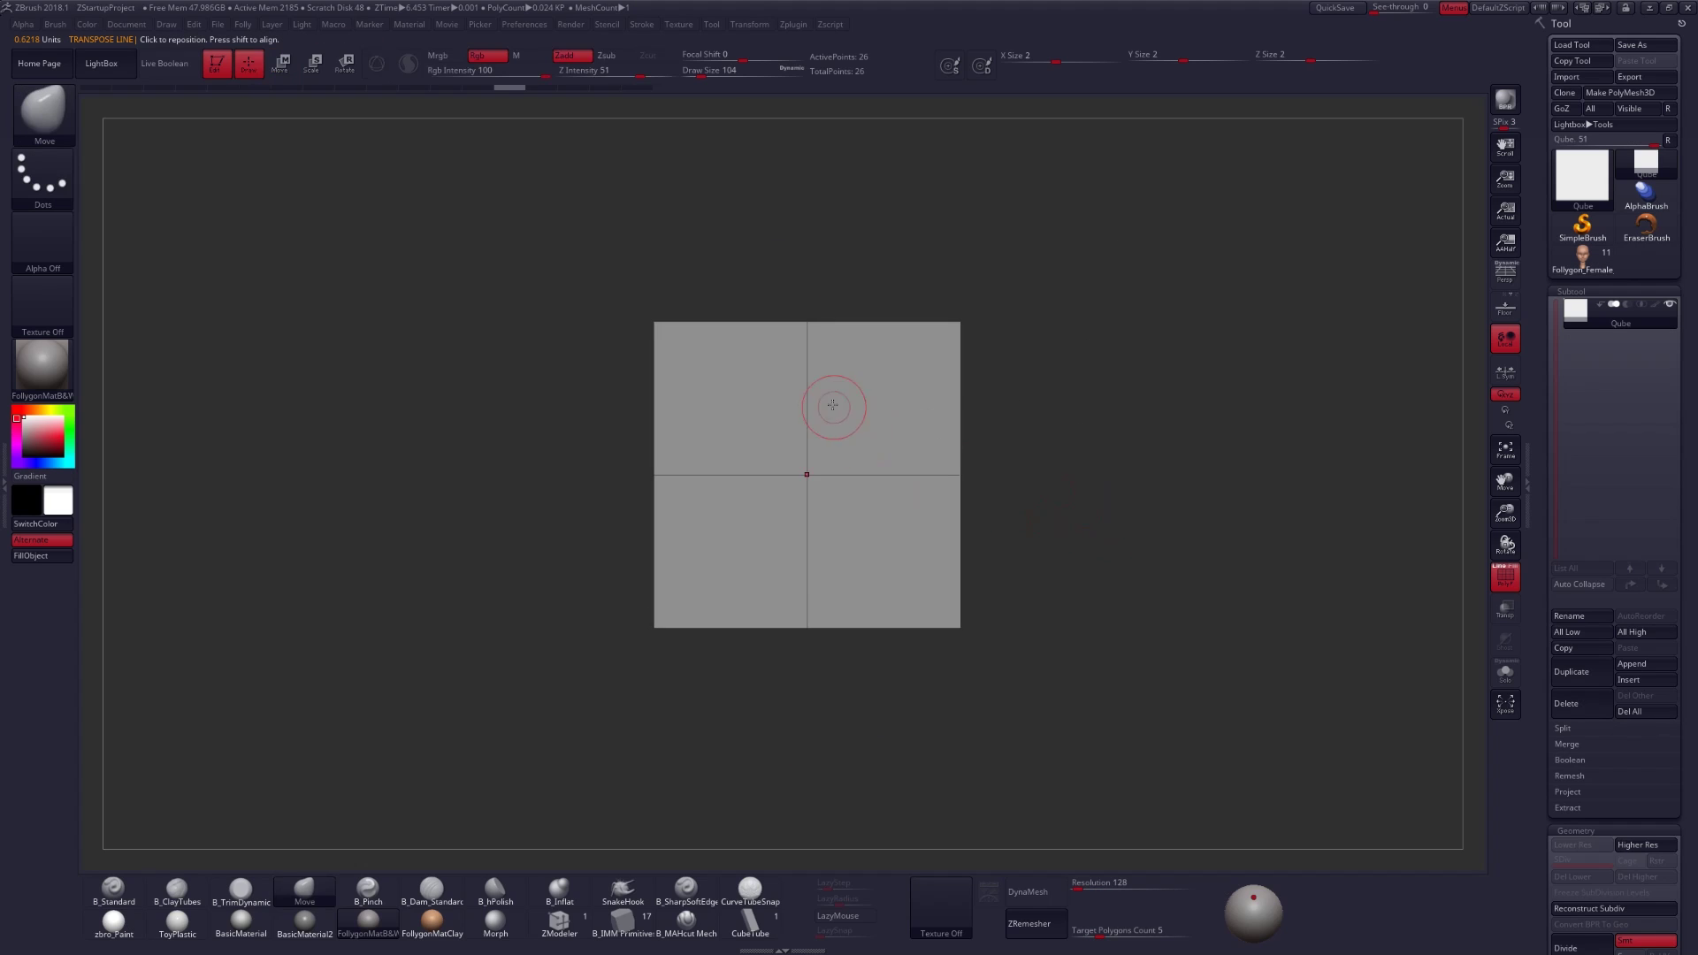
- Activate Move on the cube and place the Transpose line at the front face's centre and on its upper polygon
{"action": "left_click_drag", "start_coordinate": [970, 448], "coordinate": [1000, 555]}
{"action": "key", "text": "w"}
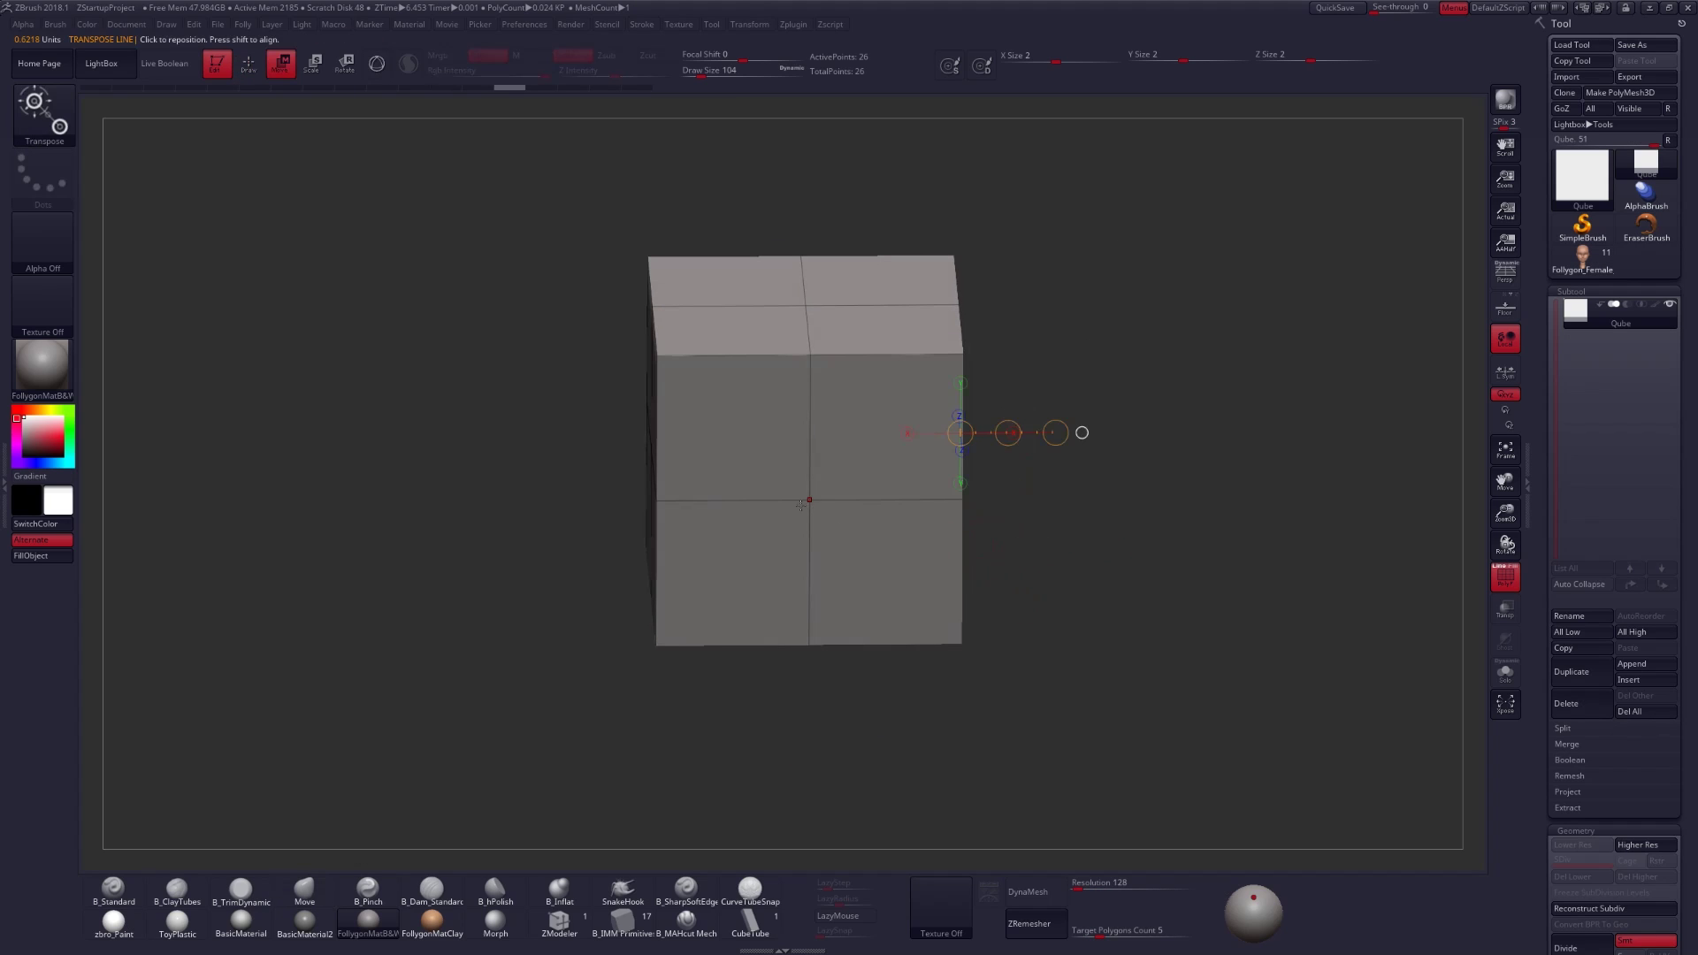
{"action": "left_click", "coordinate": [811, 500]}
{"action": "right_click_drag", "start_coordinate": [942, 564], "coordinate": [880, 554]}
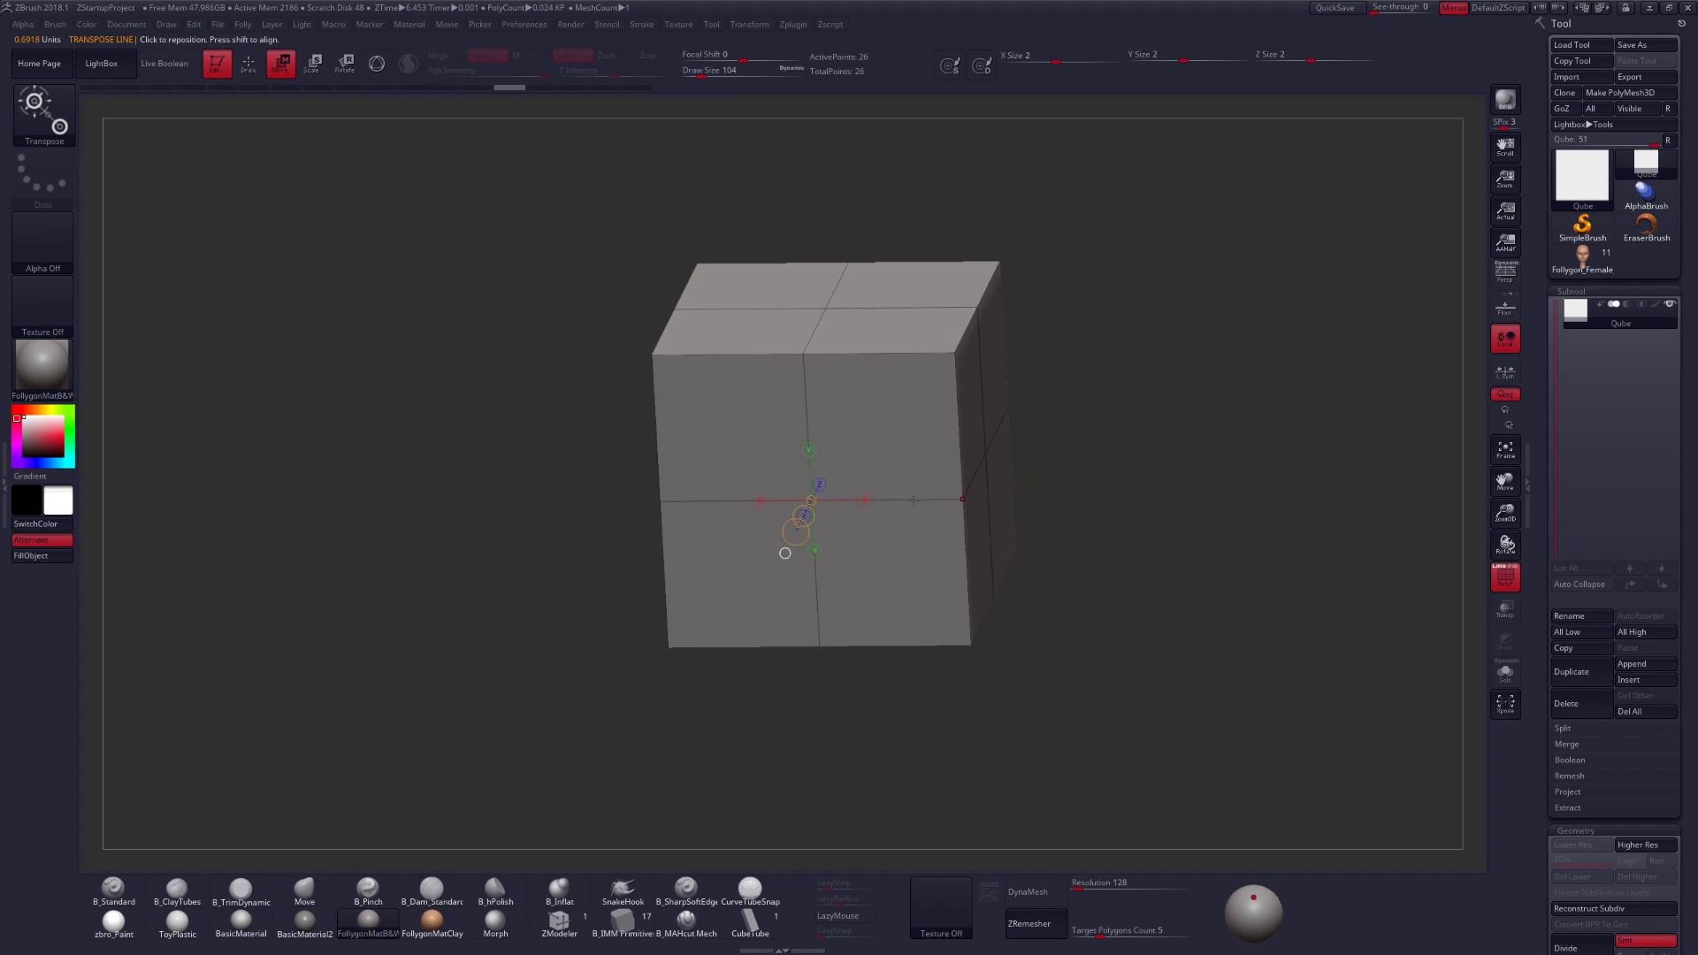
{"action": "left_click", "coordinate": [893, 441]}
- Subdivide the cube six times up to subdivision level 7
{"action": "right_click_drag", "start_coordinate": [1093, 557], "coordinate": [1052, 560]}
{"action": "key", "text": "ctrl+d"}
{"action": "key", "text": "ctrl+d"}
{"action": "key", "text": "ctrl+d"}
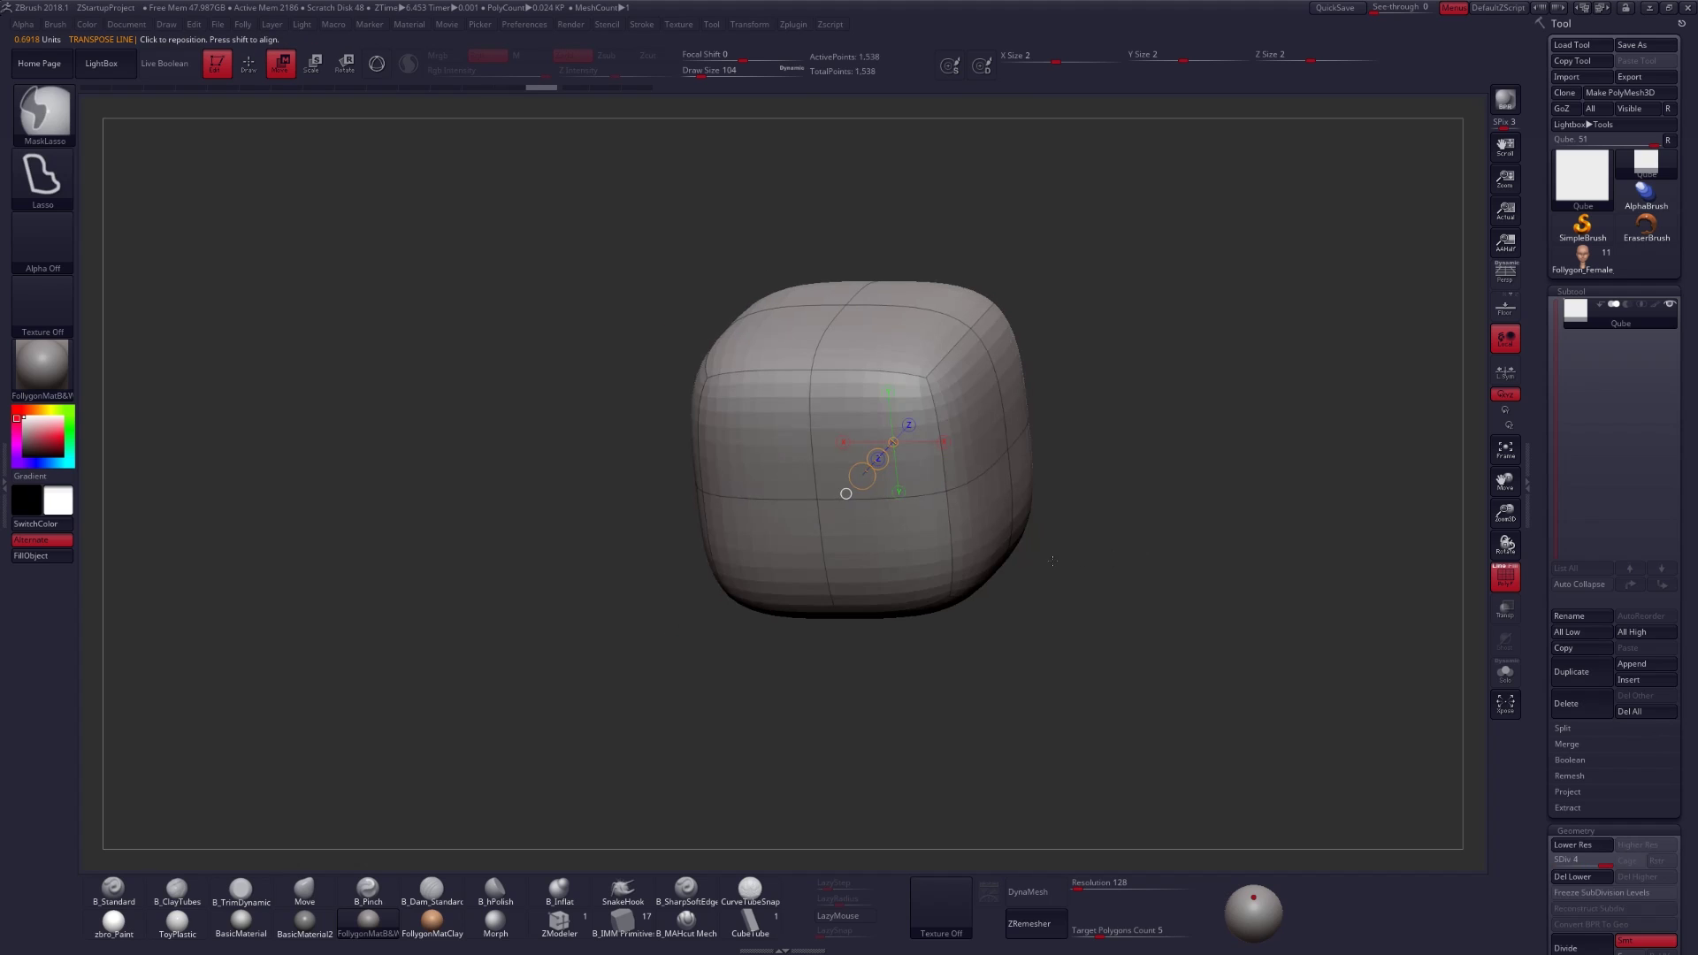
{"action": "key", "text": "ctrl+d"}
{"action": "key", "text": "ctrl+d"}
{"action": "key", "text": "ctrl+d"}
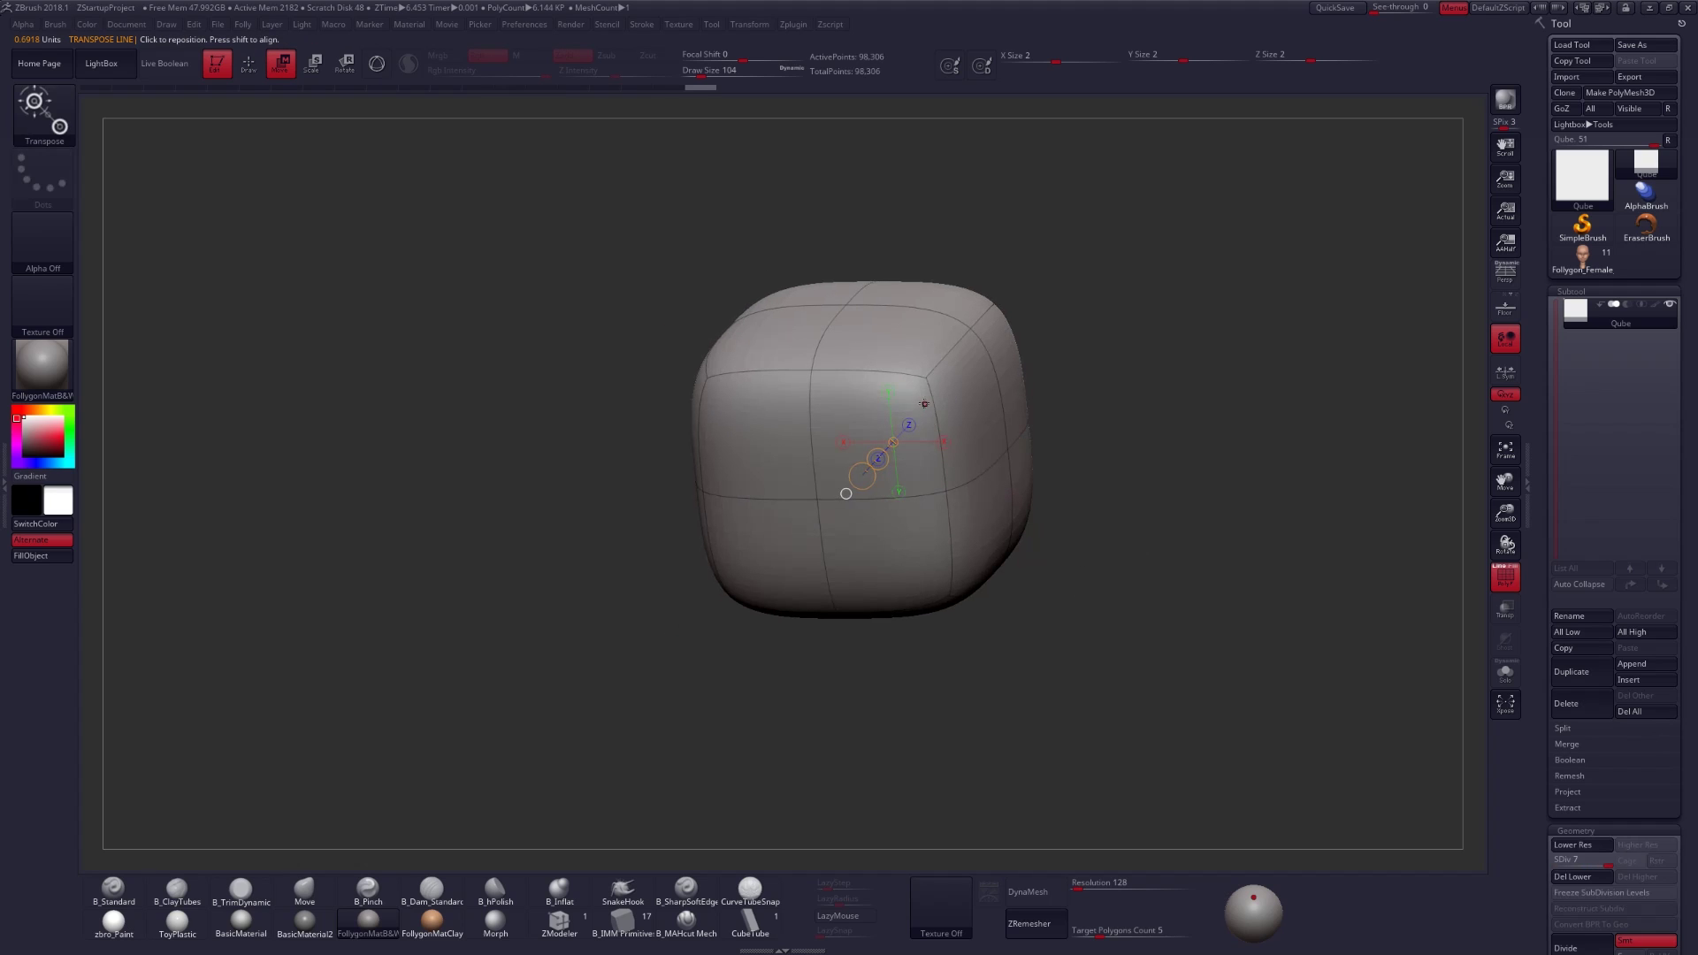
- Place the Transpose line at different points on the smoothed cube's surface
{"action": "left_click", "coordinate": [924, 403]}
{"action": "right_click_drag", "start_coordinate": [1044, 522], "coordinate": [1090, 535]}
{"action": "left_click", "coordinate": [929, 528]}
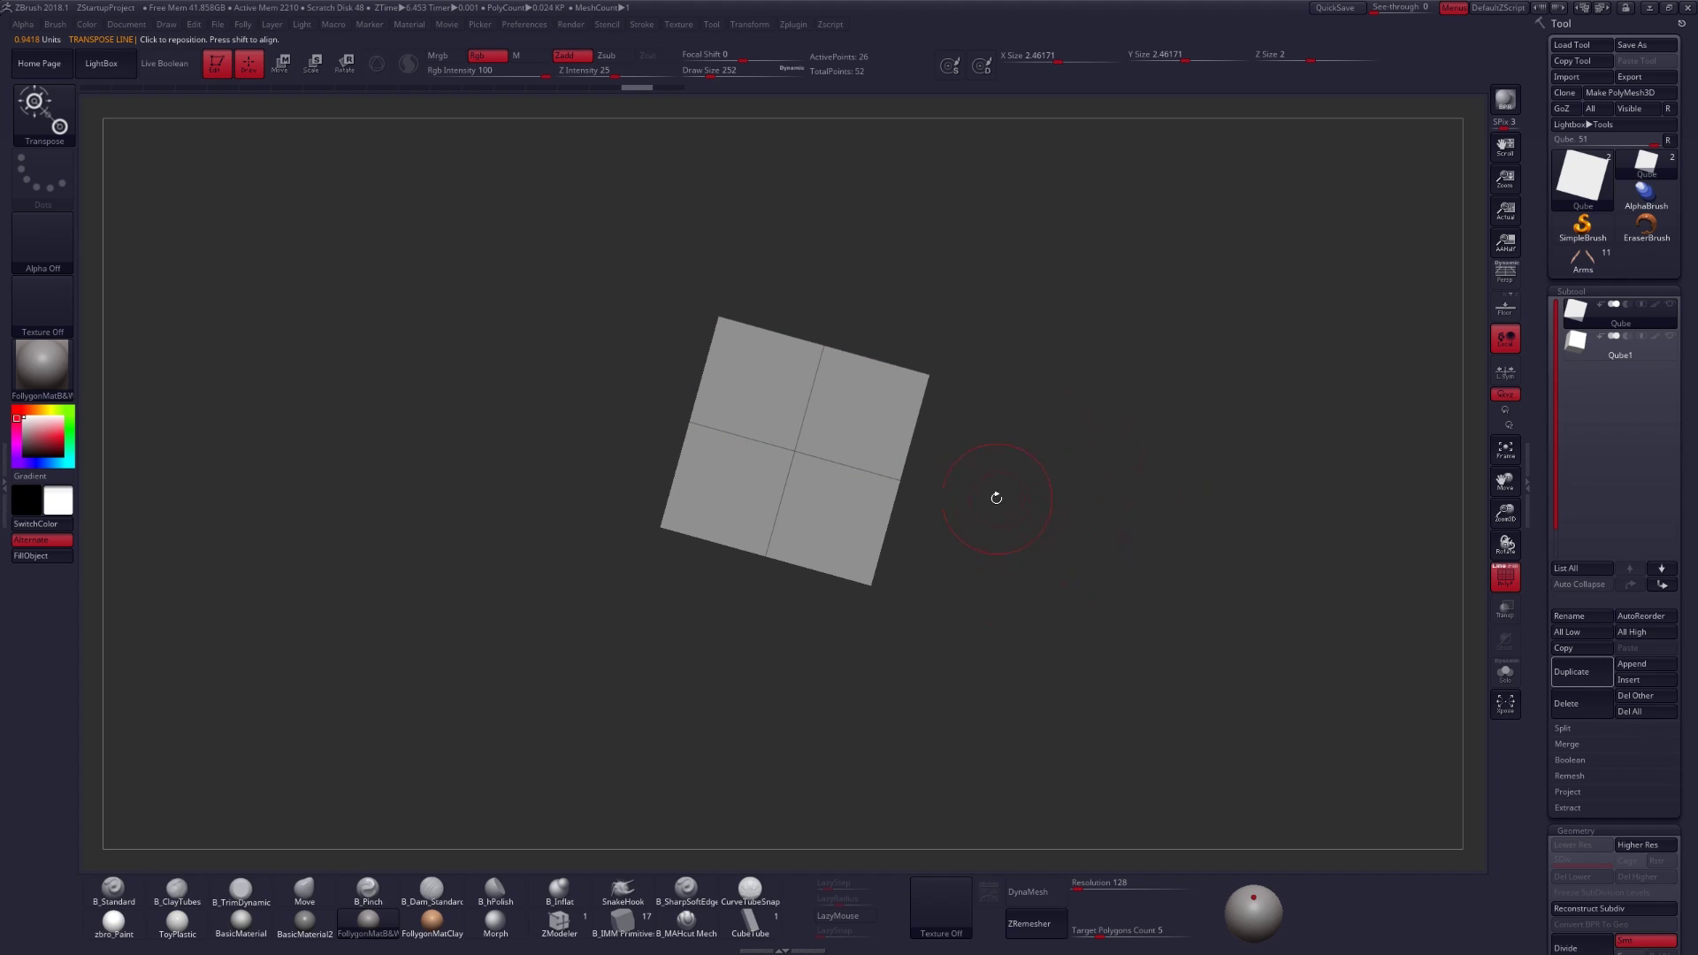
- Rotate the tilted cube upright with a Transpose line drawn from its side edge, and check its base against a horizontal line
{"action": "left_click_drag", "start_coordinate": [959, 493], "coordinate": [1017, 507], "text": "alt"}
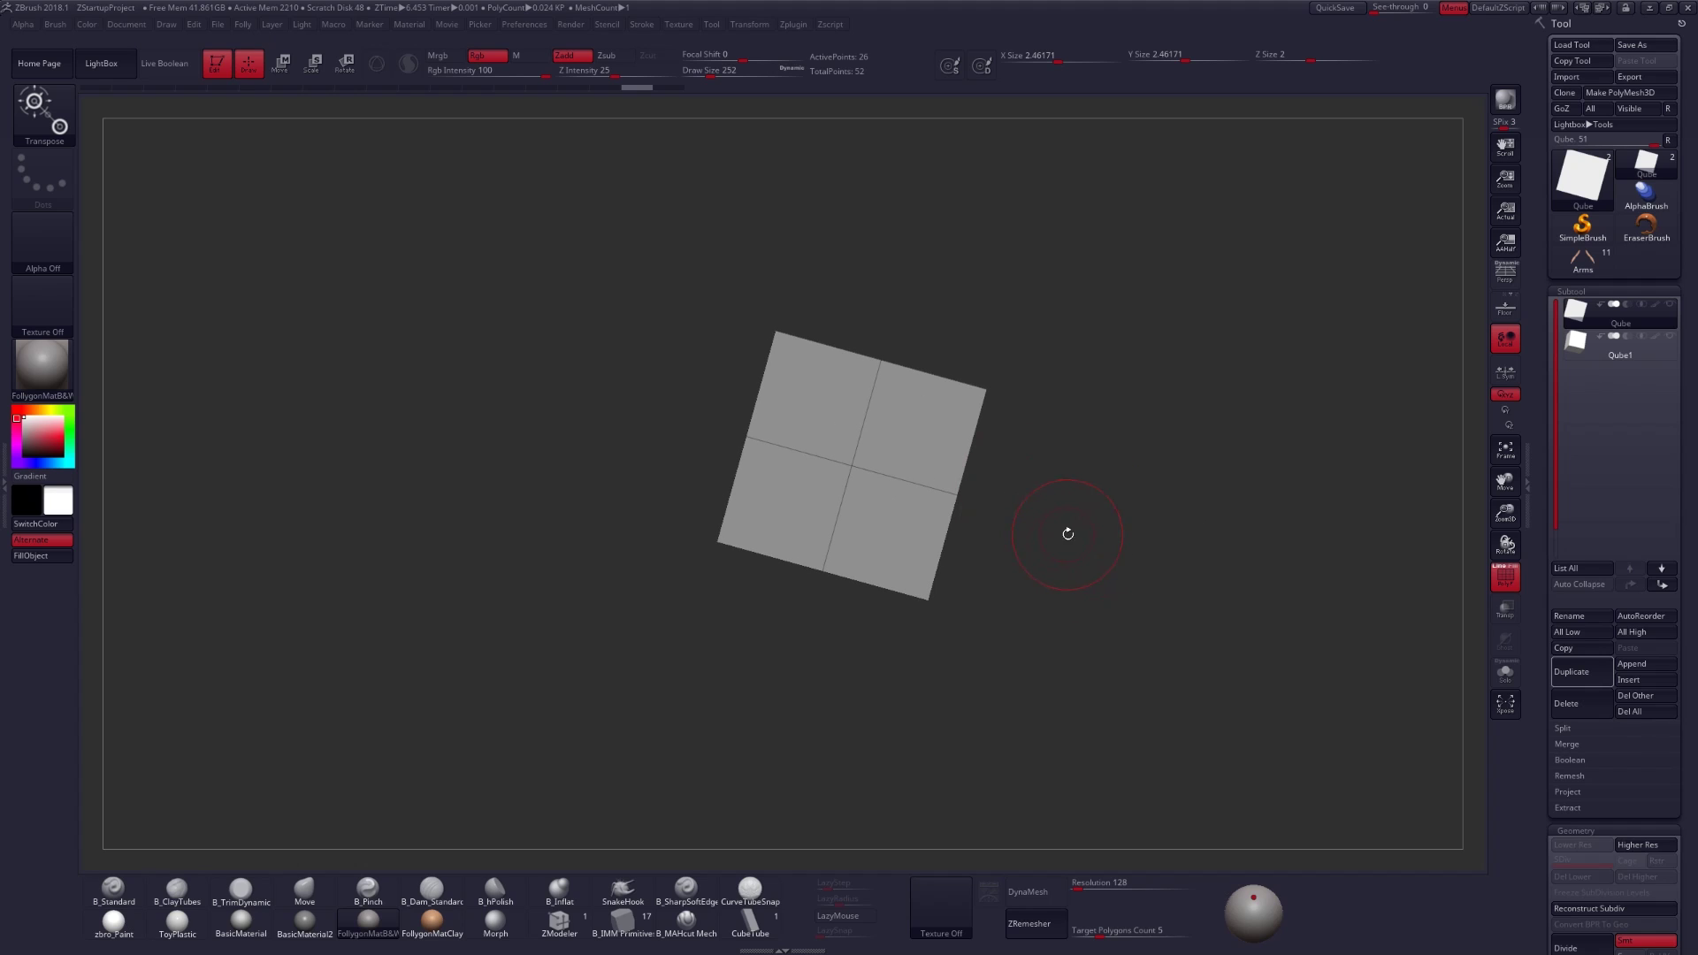
{"action": "key", "text": "r"}
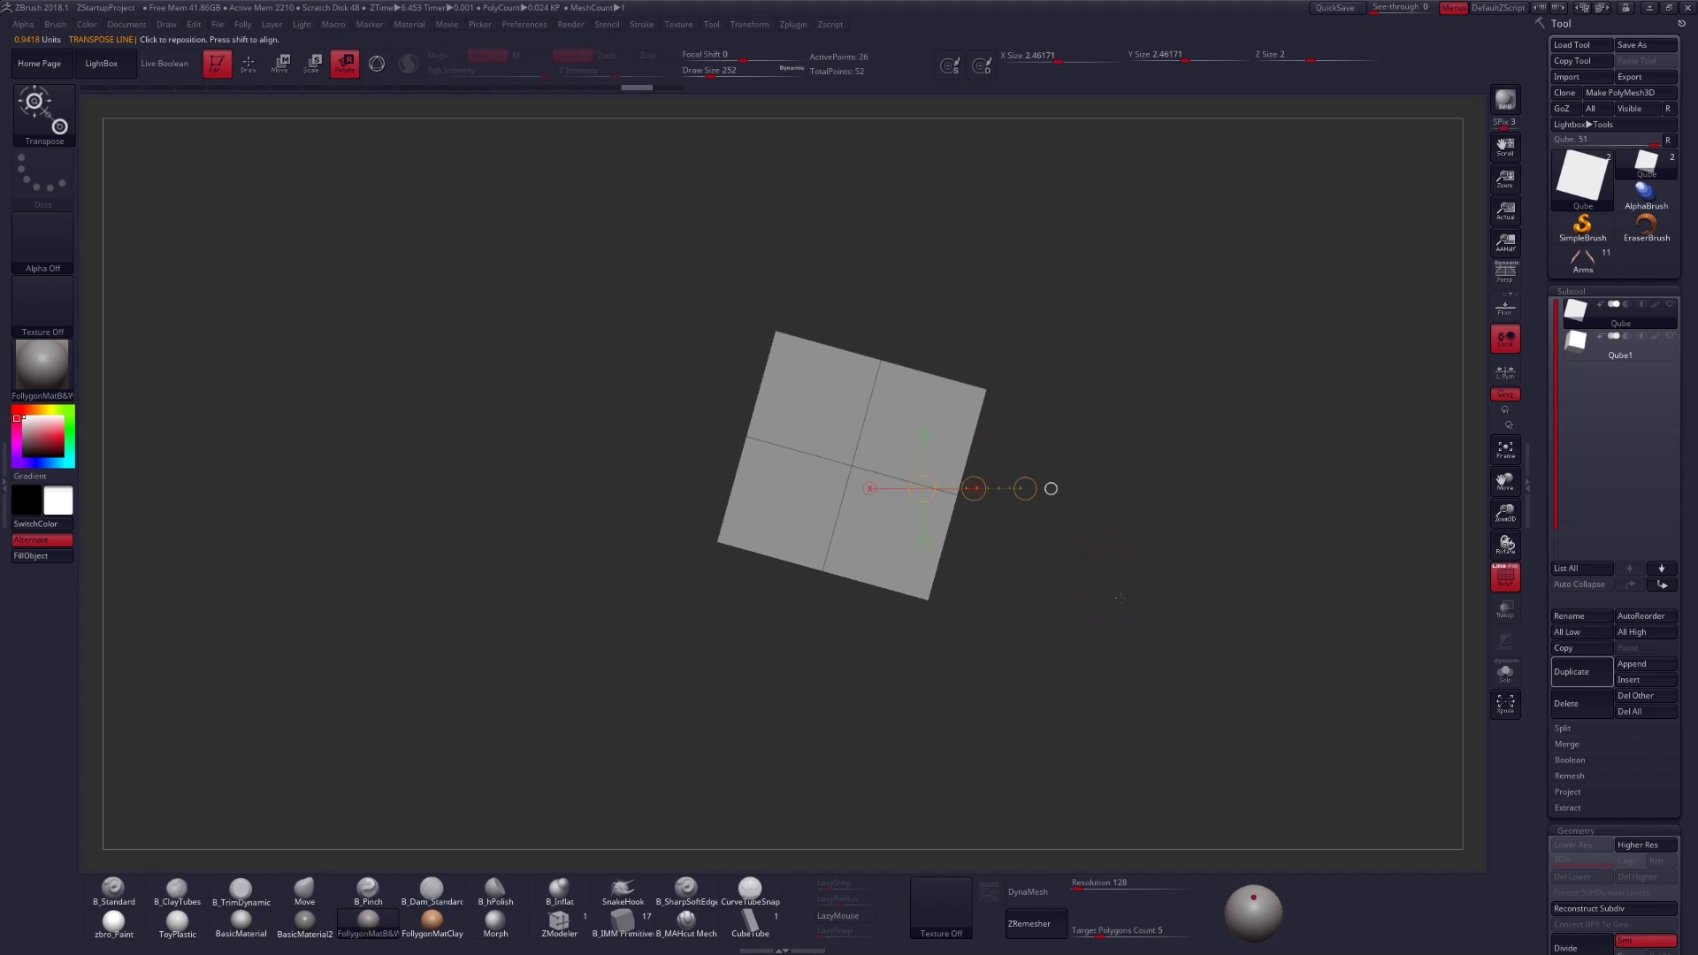
{"action": "left_click_drag", "start_coordinate": [1106, 572], "coordinate": [1103, 598]}
{"action": "left_click_drag", "start_coordinate": [948, 512], "coordinate": [1075, 548]}
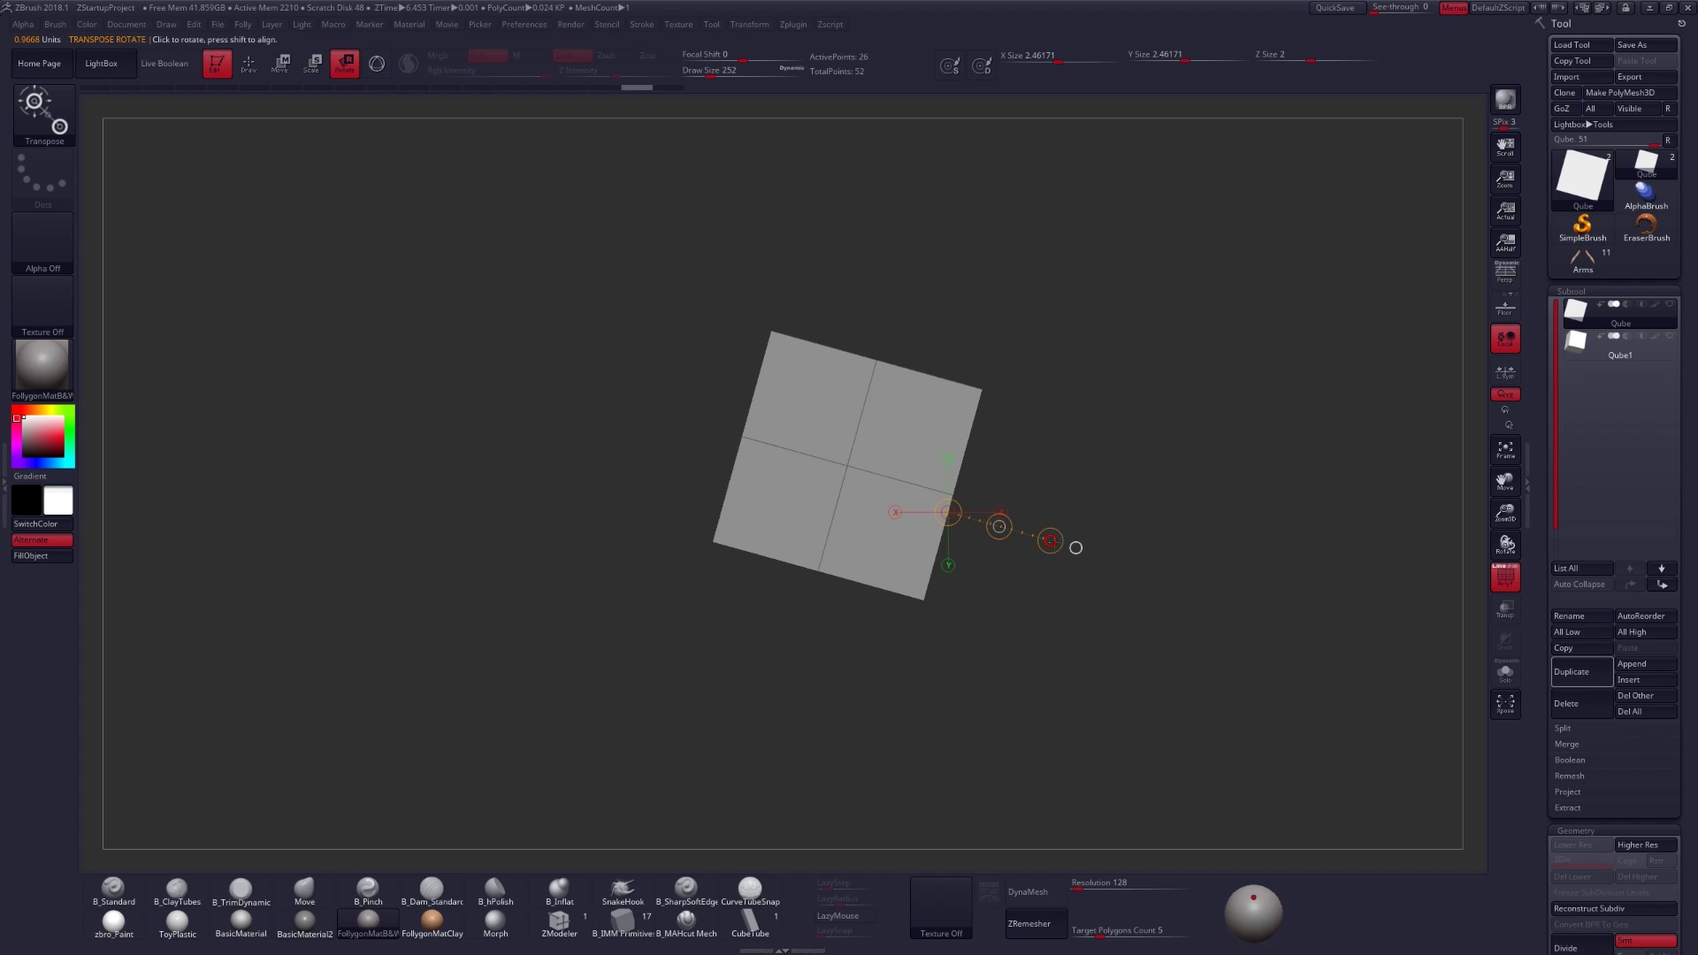
{"action": "left_click", "coordinate": [1050, 541]}
{"action": "left_click_drag", "start_coordinate": [1075, 547], "coordinate": [1053, 515]}
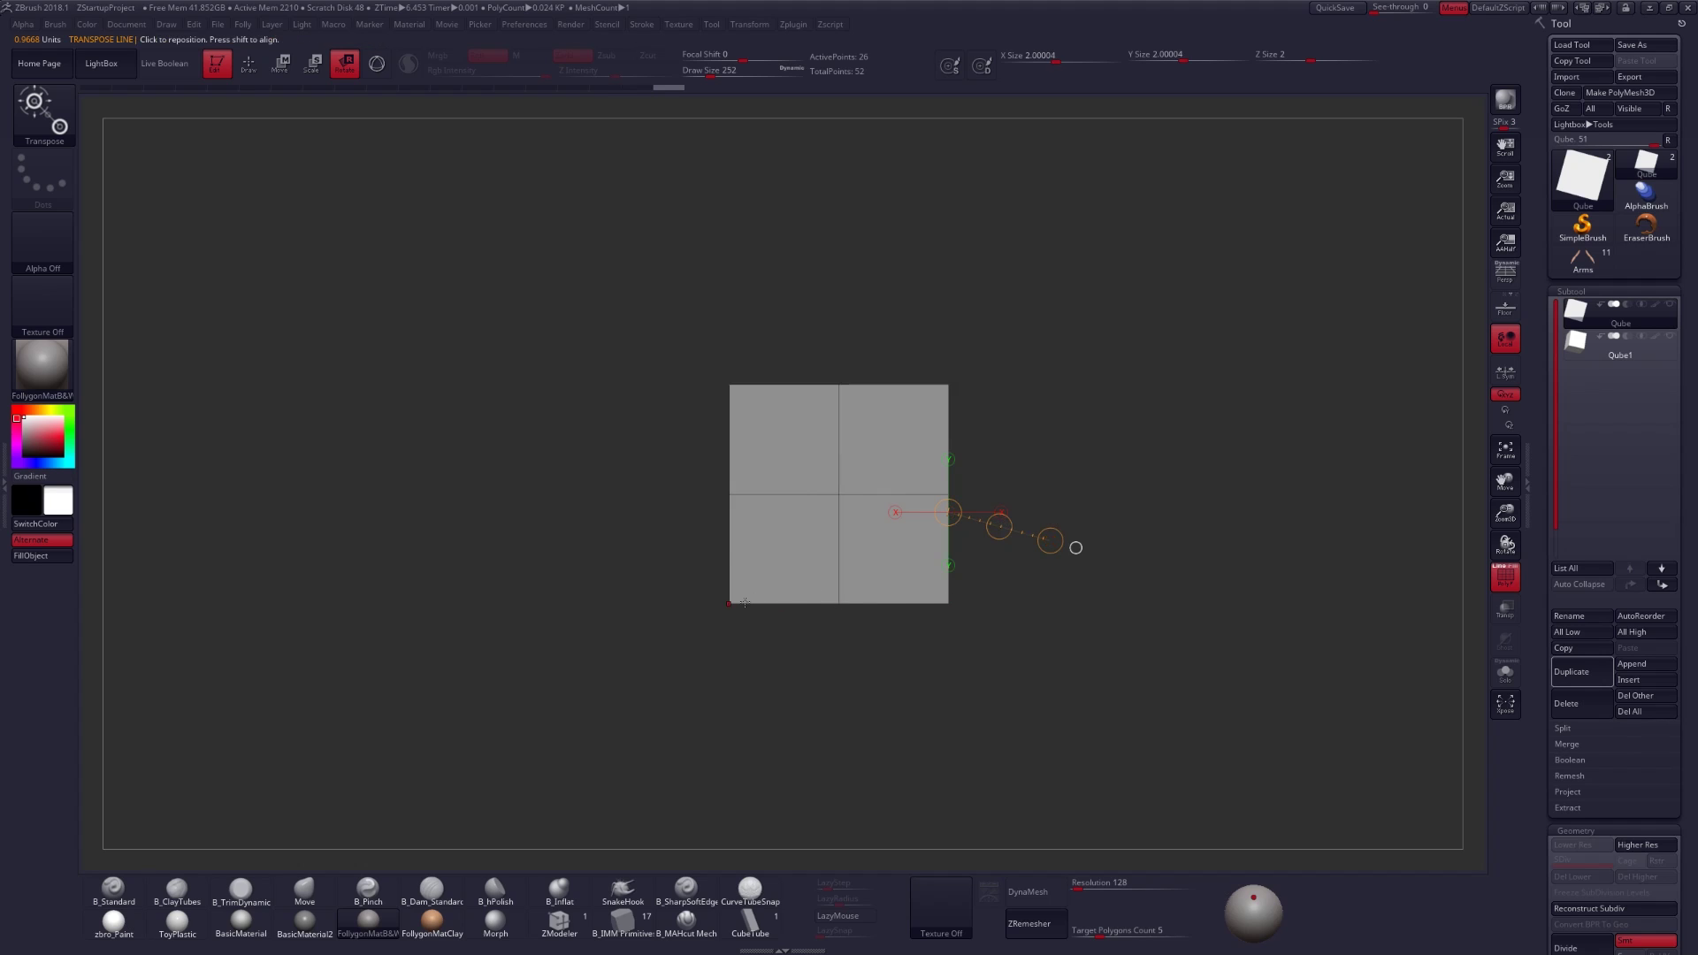
{"action": "left_click_drag", "start_coordinate": [731, 603], "coordinate": [1049, 593], "text": "shift"}
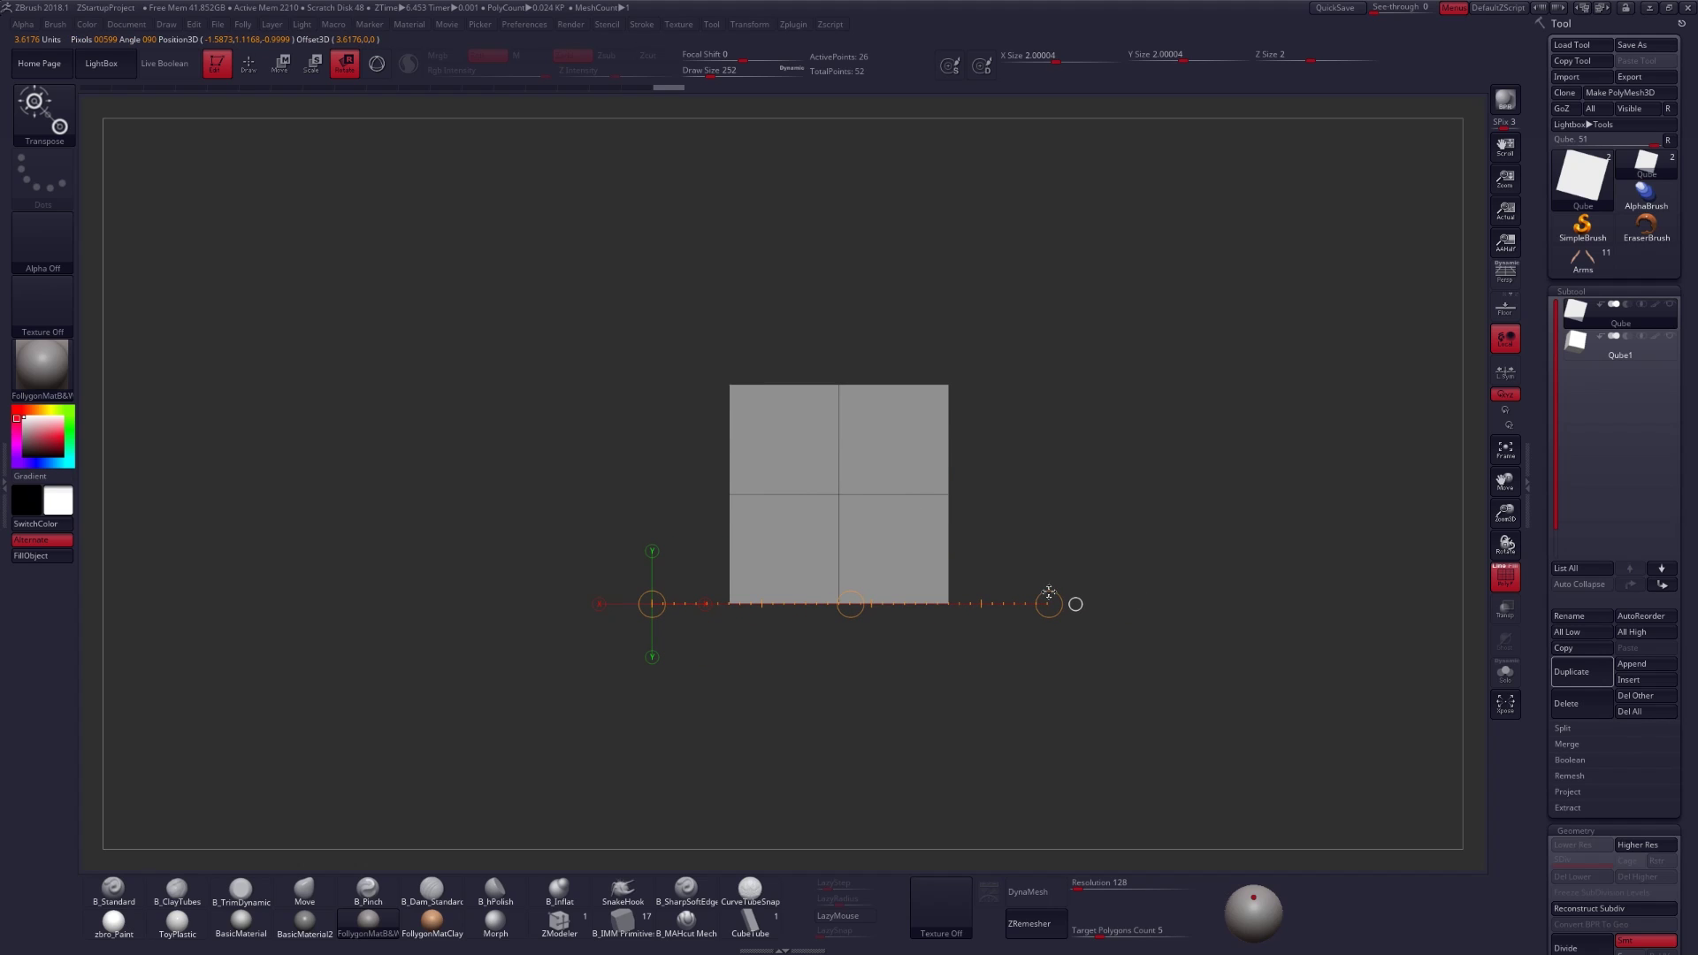
- Select the Qube1 subtool, place the Rotate line at its front face's centre, and align the line to the axis from the side
{"action": "key", "text": "Down"}
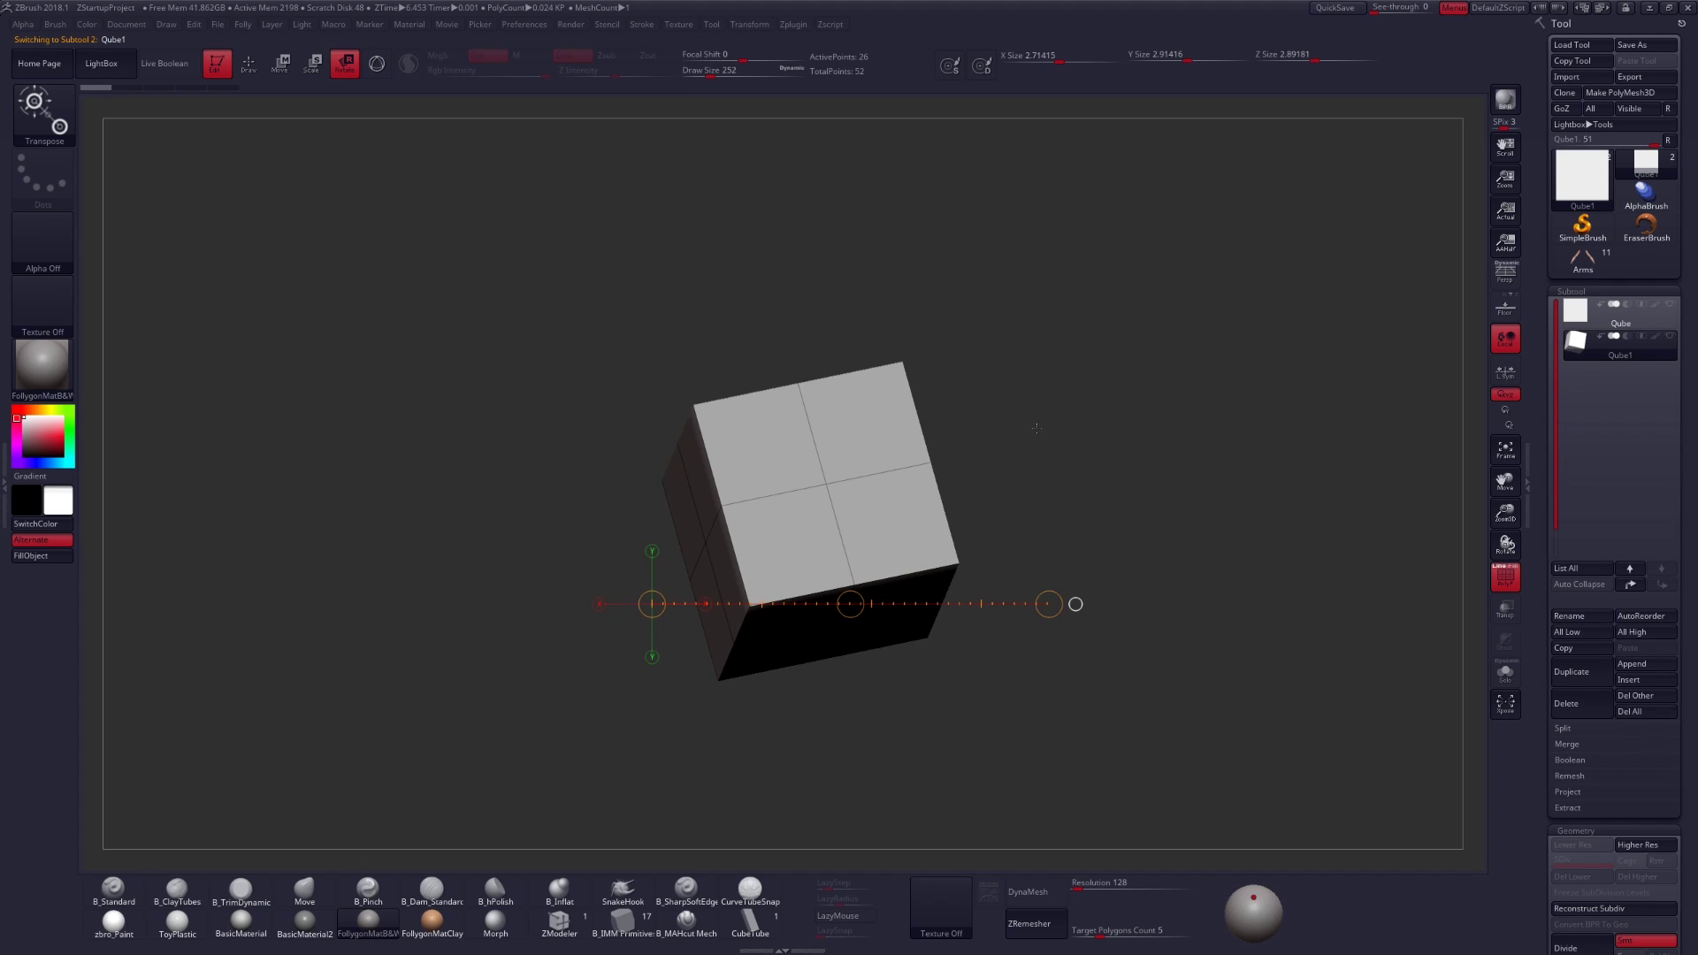
{"action": "left_click", "coordinate": [826, 483]}
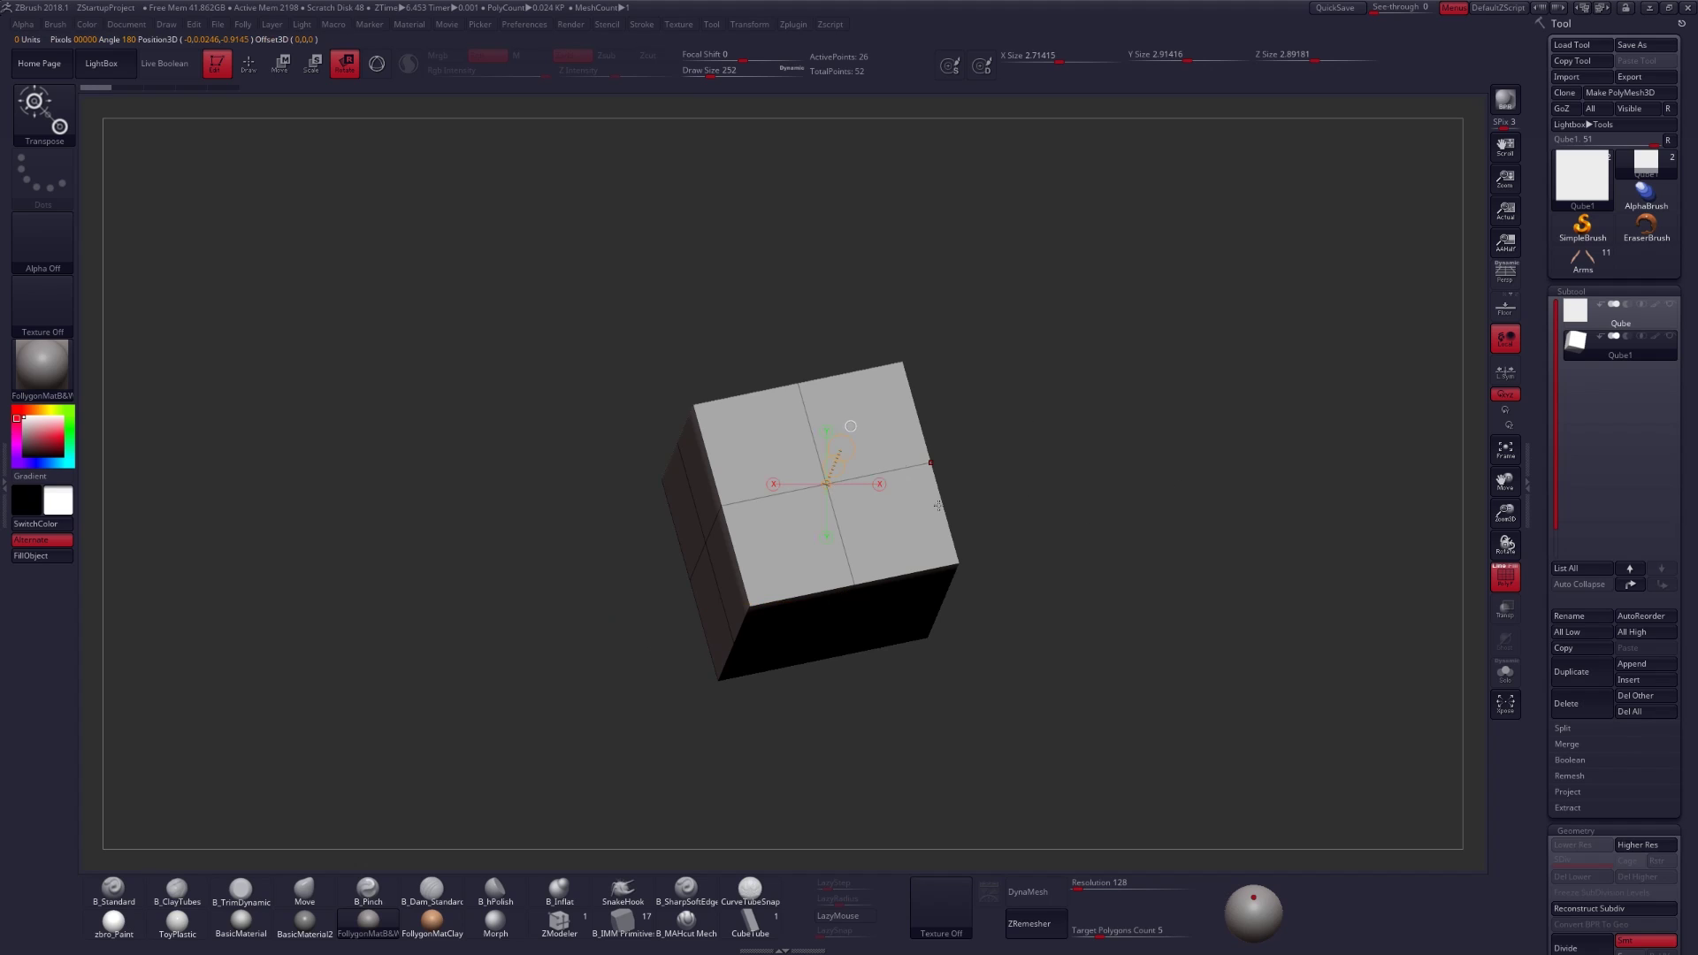
{"action": "left_click_drag", "start_coordinate": [851, 427], "coordinate": [949, 439]}
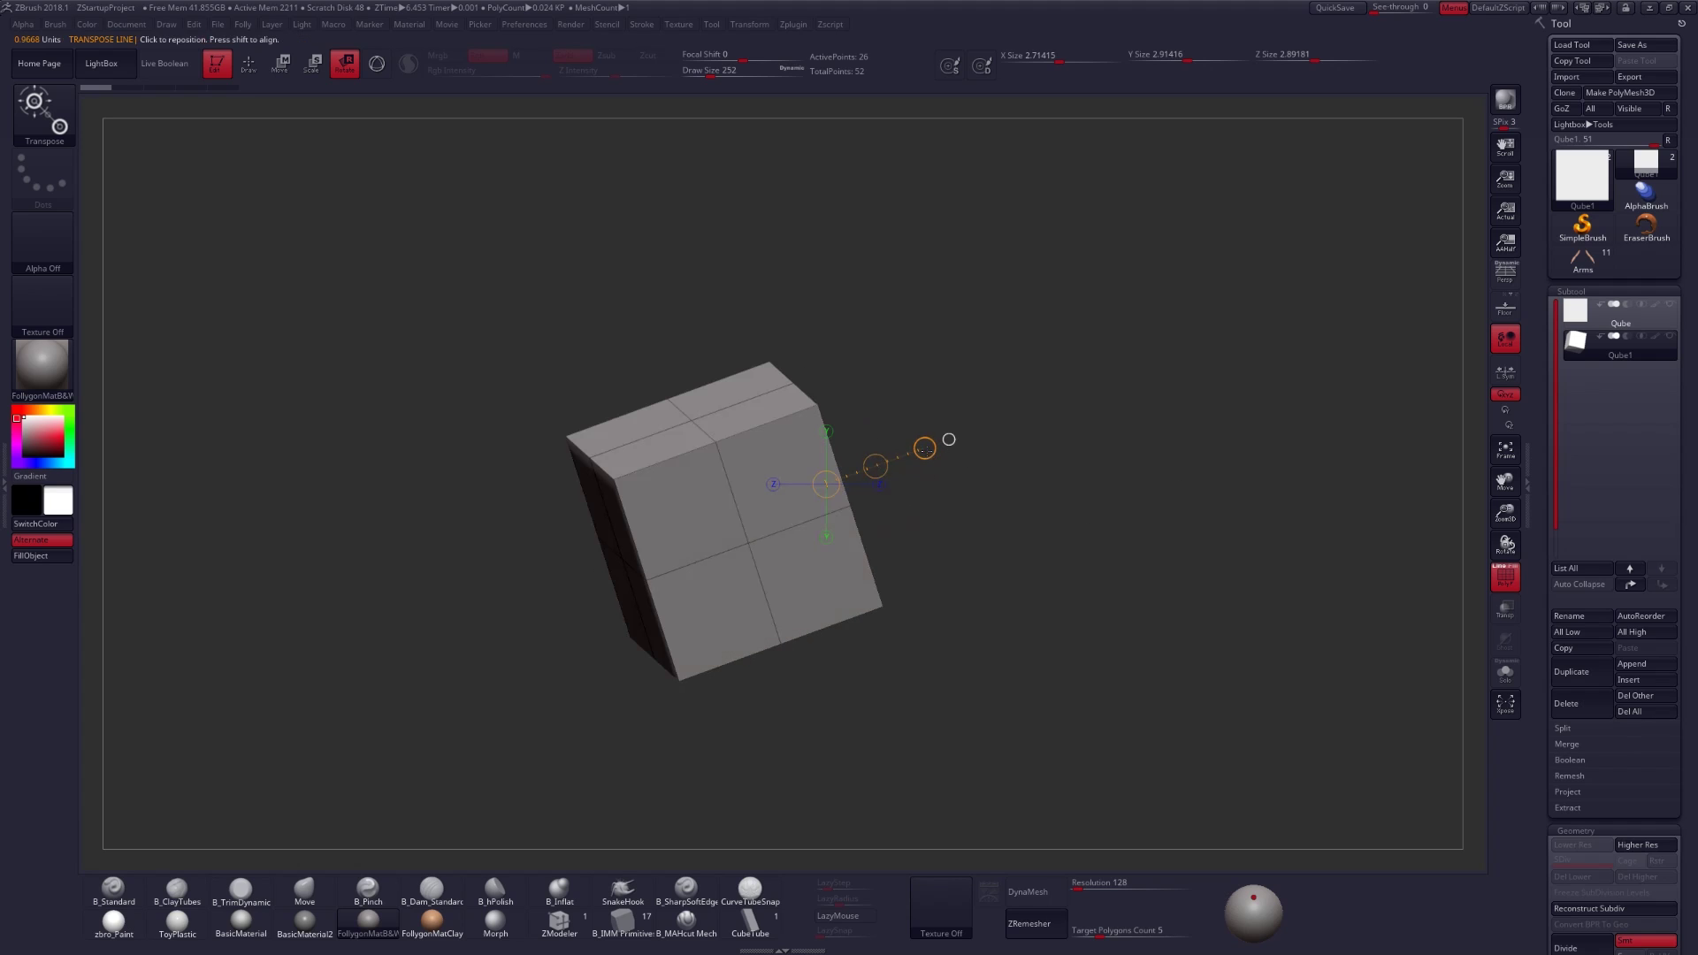
{"action": "left_click", "coordinate": [925, 448], "text": "shift"}
{"action": "left_click_drag", "start_coordinate": [1221, 460], "coordinate": [1192, 433]}
{"action": "left_click", "coordinate": [1003, 459]}
{"action": "key", "text": "ctrl+z"}
- Rotate Qube1 out of its remaining tilt until it is square to the world axes
{"action": "right_click_drag", "start_coordinate": [993, 458], "coordinate": [856, 481], "text": "alt"}
{"action": "left_click", "coordinate": [856, 480]}
{"action": "right_click_drag", "start_coordinate": [856, 480], "coordinate": [871, 586]}
{"action": "key", "text": "ctrl+z"}
{"action": "mouse_move", "coordinate": [974, 606]}
{"action": "right_mouse_down", "text": "alt"}
{"action": "mouse_move", "coordinate": [928, 633]}
{"action": "mouse_move", "coordinate": [920, 566]}
{"action": "mouse_move", "coordinate": [981, 486]}
{"action": "right_mouse_up", "text": "alt"}
{"action": "key", "text": "q"}
{"action": "right_click_drag", "start_coordinate": [1037, 418], "coordinate": [1066, 380], "text": "alt"}
- Move Qube1 diagonally up and to the left with a short Transpose line drawn beside it
{"action": "key", "text": "w"}
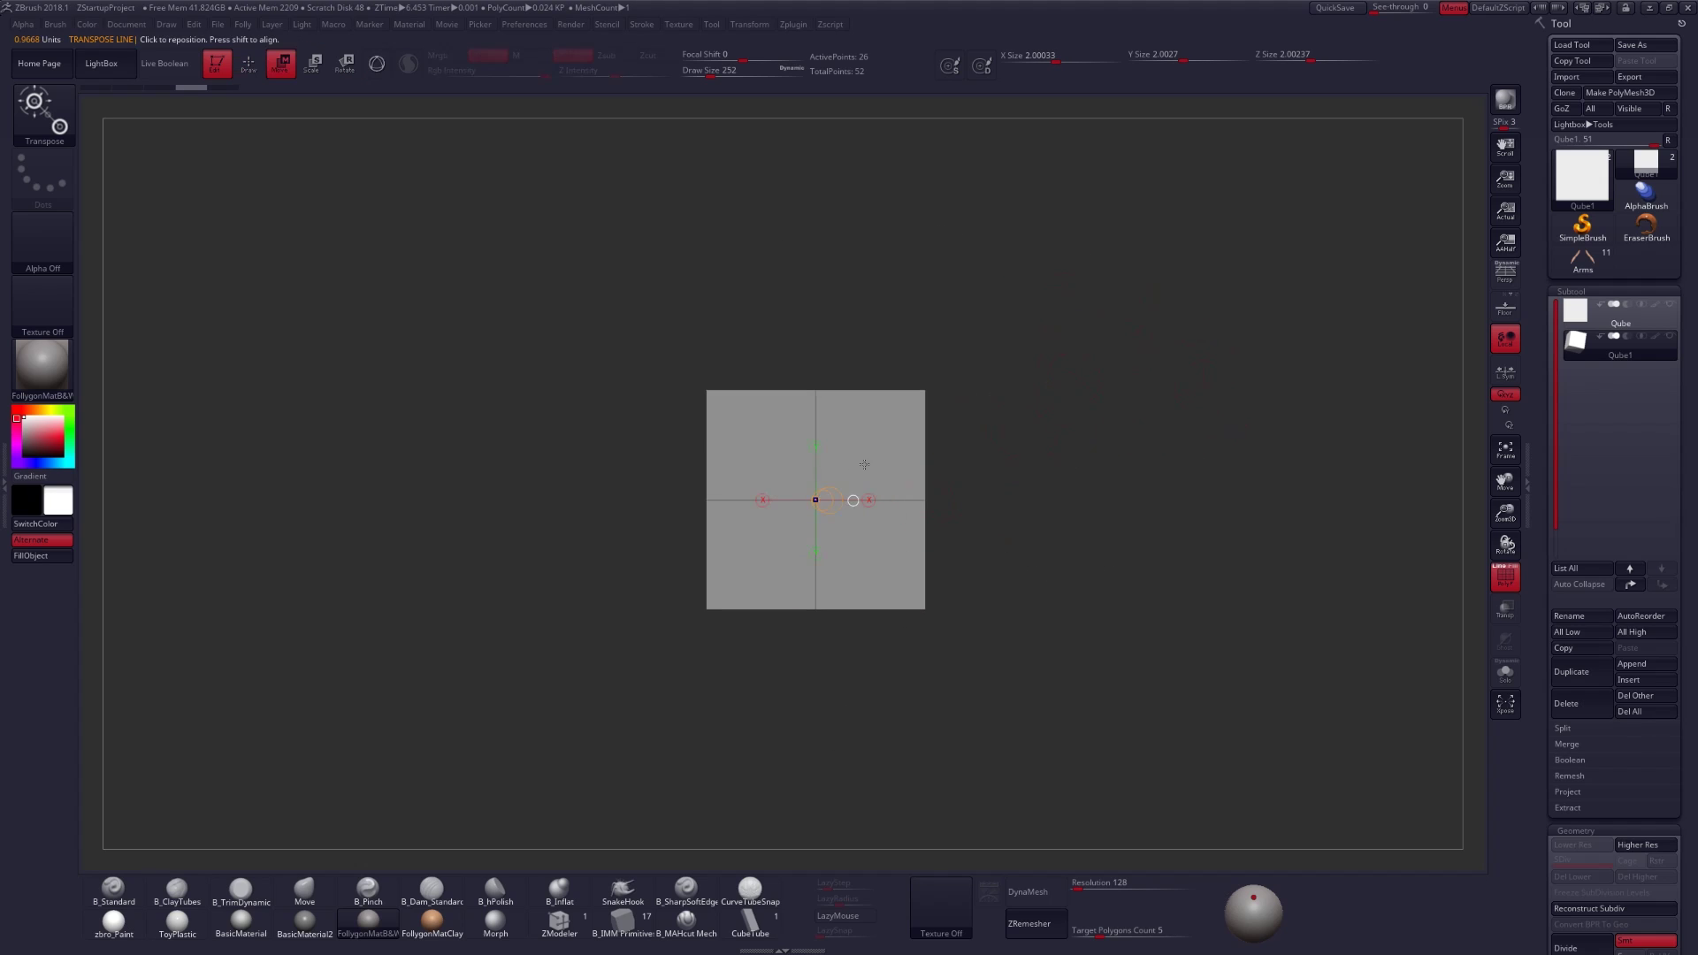
{"action": "mouse_move", "coordinate": [869, 470]}
{"action": "left_mouse_down"}
{"action": "mouse_move", "coordinate": [887, 567]}
{"action": "mouse_move", "coordinate": [769, 372]}
{"action": "left_mouse_up"}
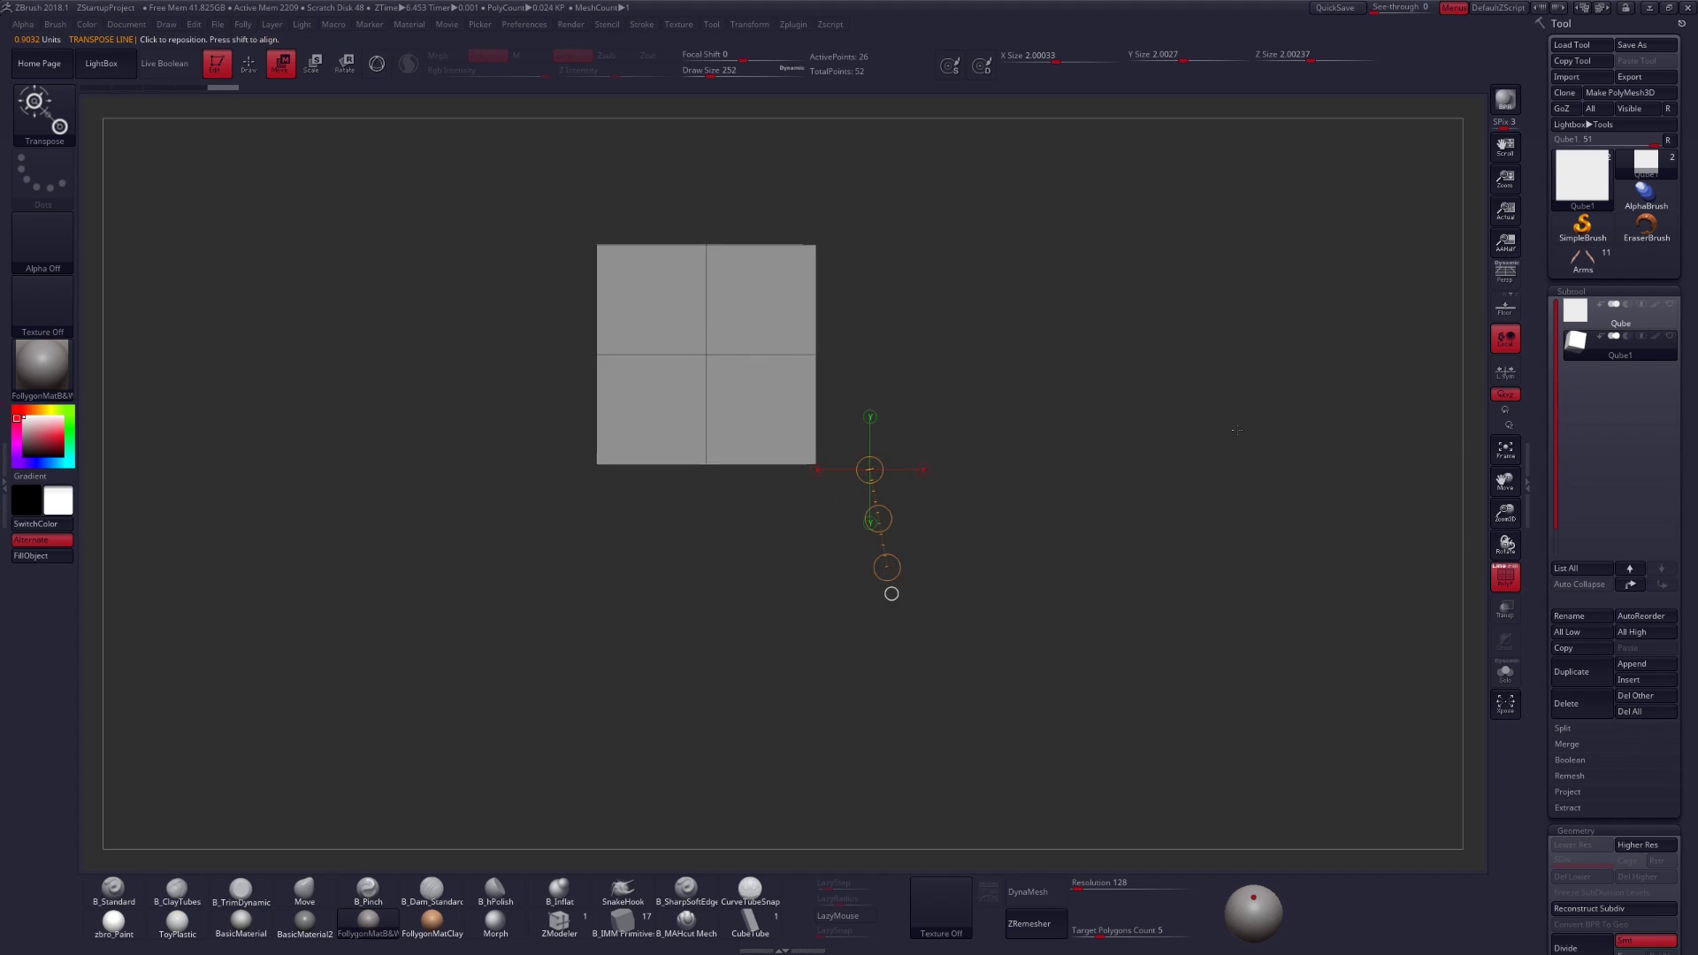
- Centre Qube1 at the world origin by setting its X, Y and Z positions to 0
{"action": "key", "text": "q"}
{"action": "scroll", "coordinate": [1546, 519], "scroll_direction": "down", "scroll_amount": 8}
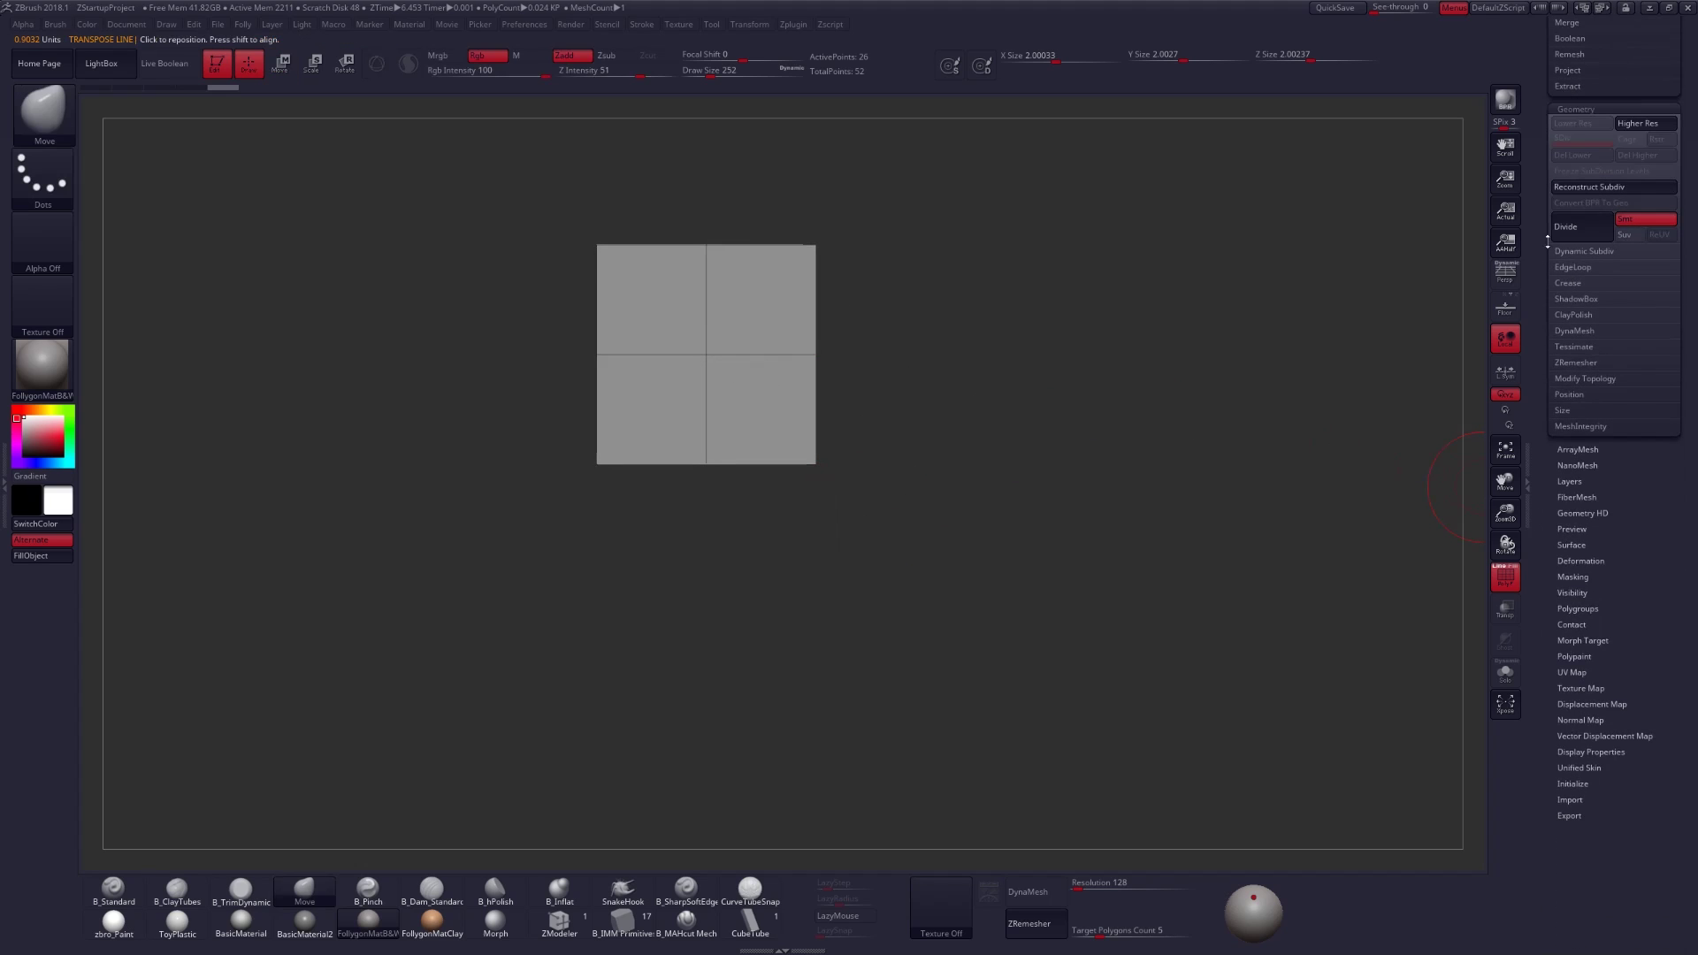
{"action": "left_click", "coordinate": [1586, 397]}
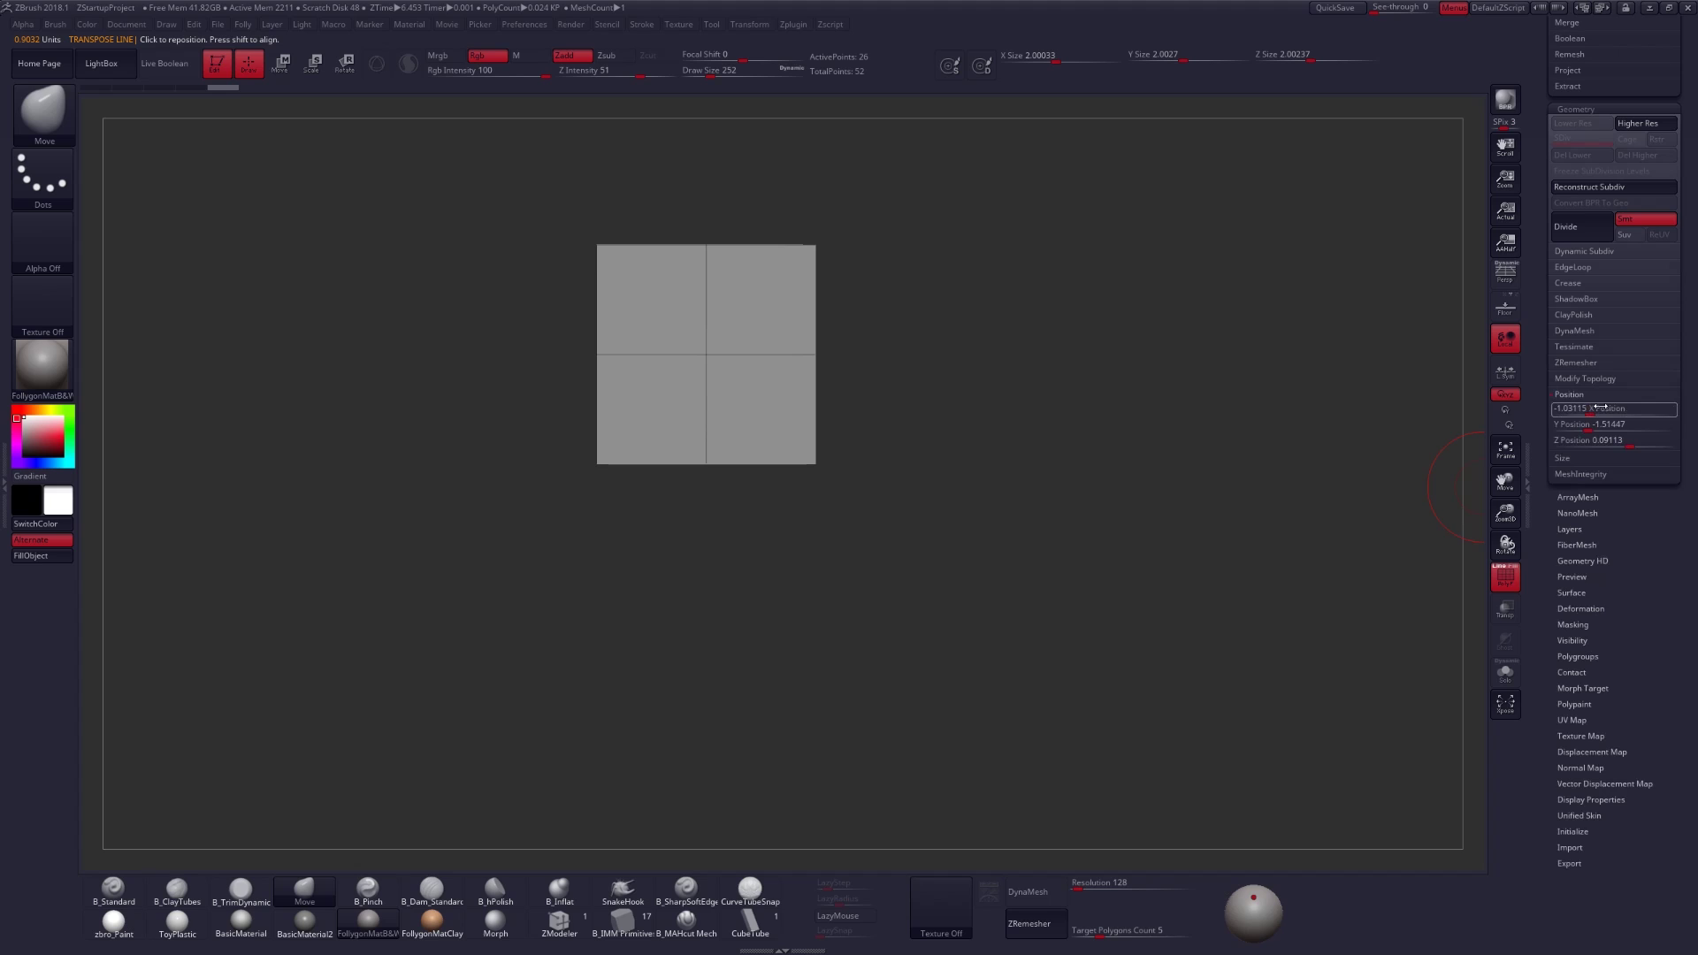
{"action": "left_click", "coordinate": [1602, 407]}
{"action": "type", "text": "0"}
{"action": "key", "text": "Tab"}
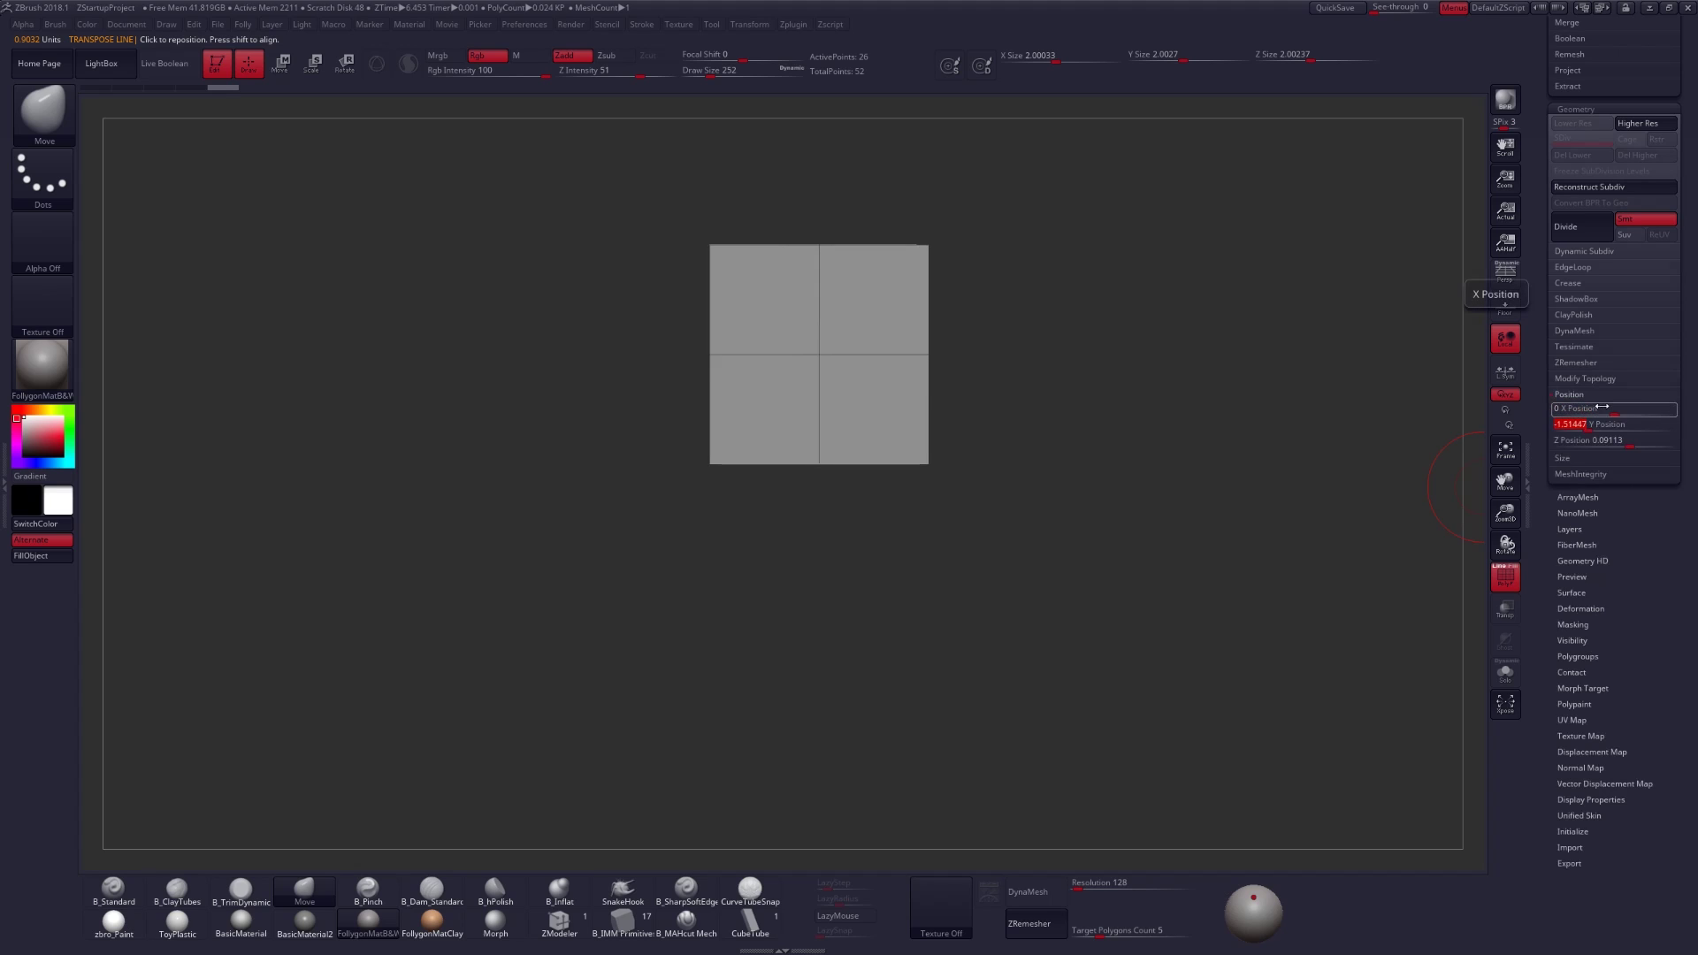
{"action": "type", "text": "0"}
{"action": "key", "text": "Tab"}
{"action": "type", "text": "0"}
{"action": "key", "text": "Tab"}
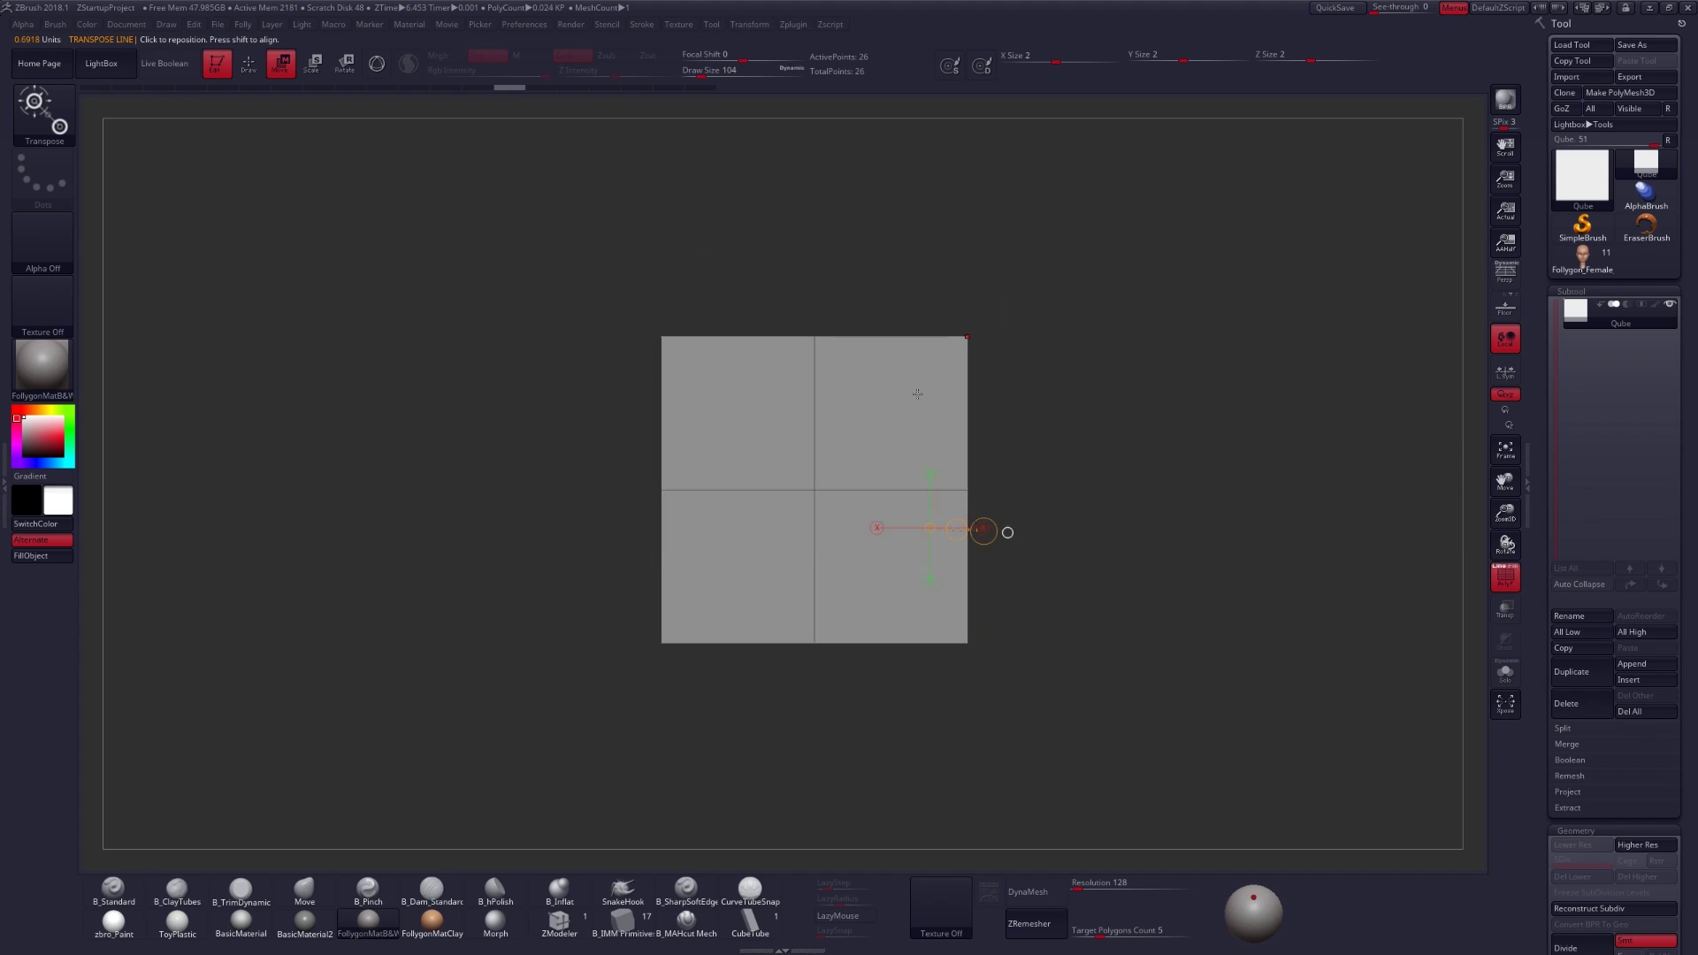
- Draw a vertical Transpose line from the cube's top centre past its base, try moving the cube sideways with it, and undo the move
{"action": "left_click_drag", "start_coordinate": [894, 421], "coordinate": [887, 378]}
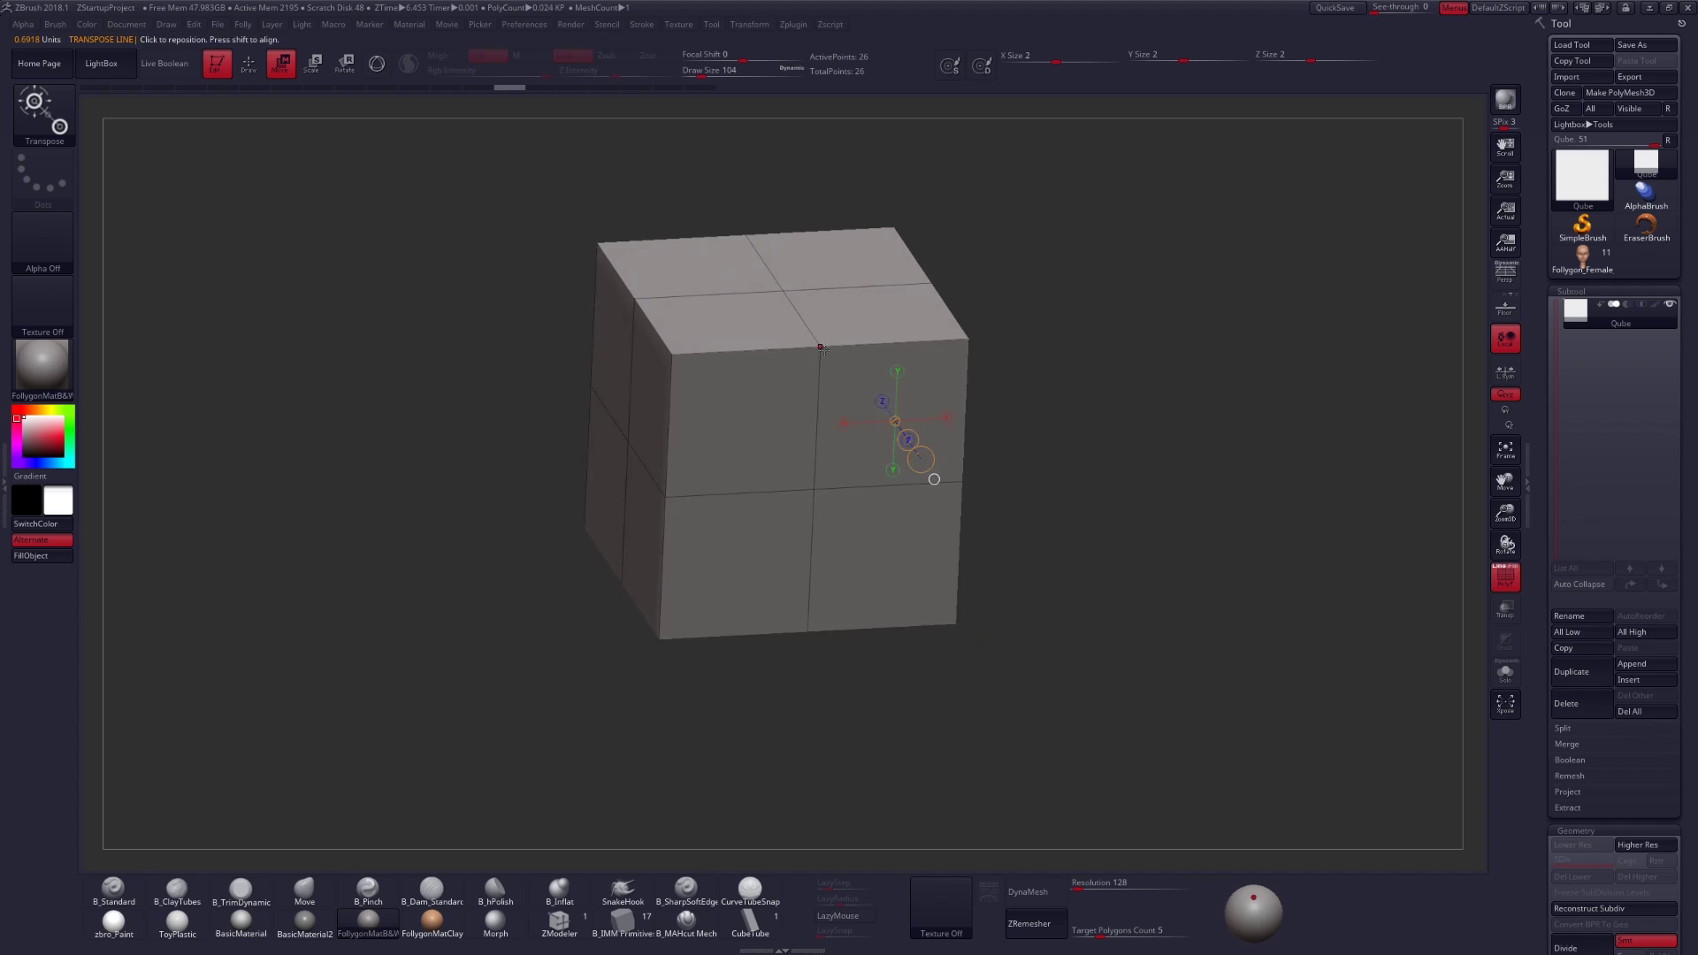
{"action": "left_click", "coordinate": [531, 26]}
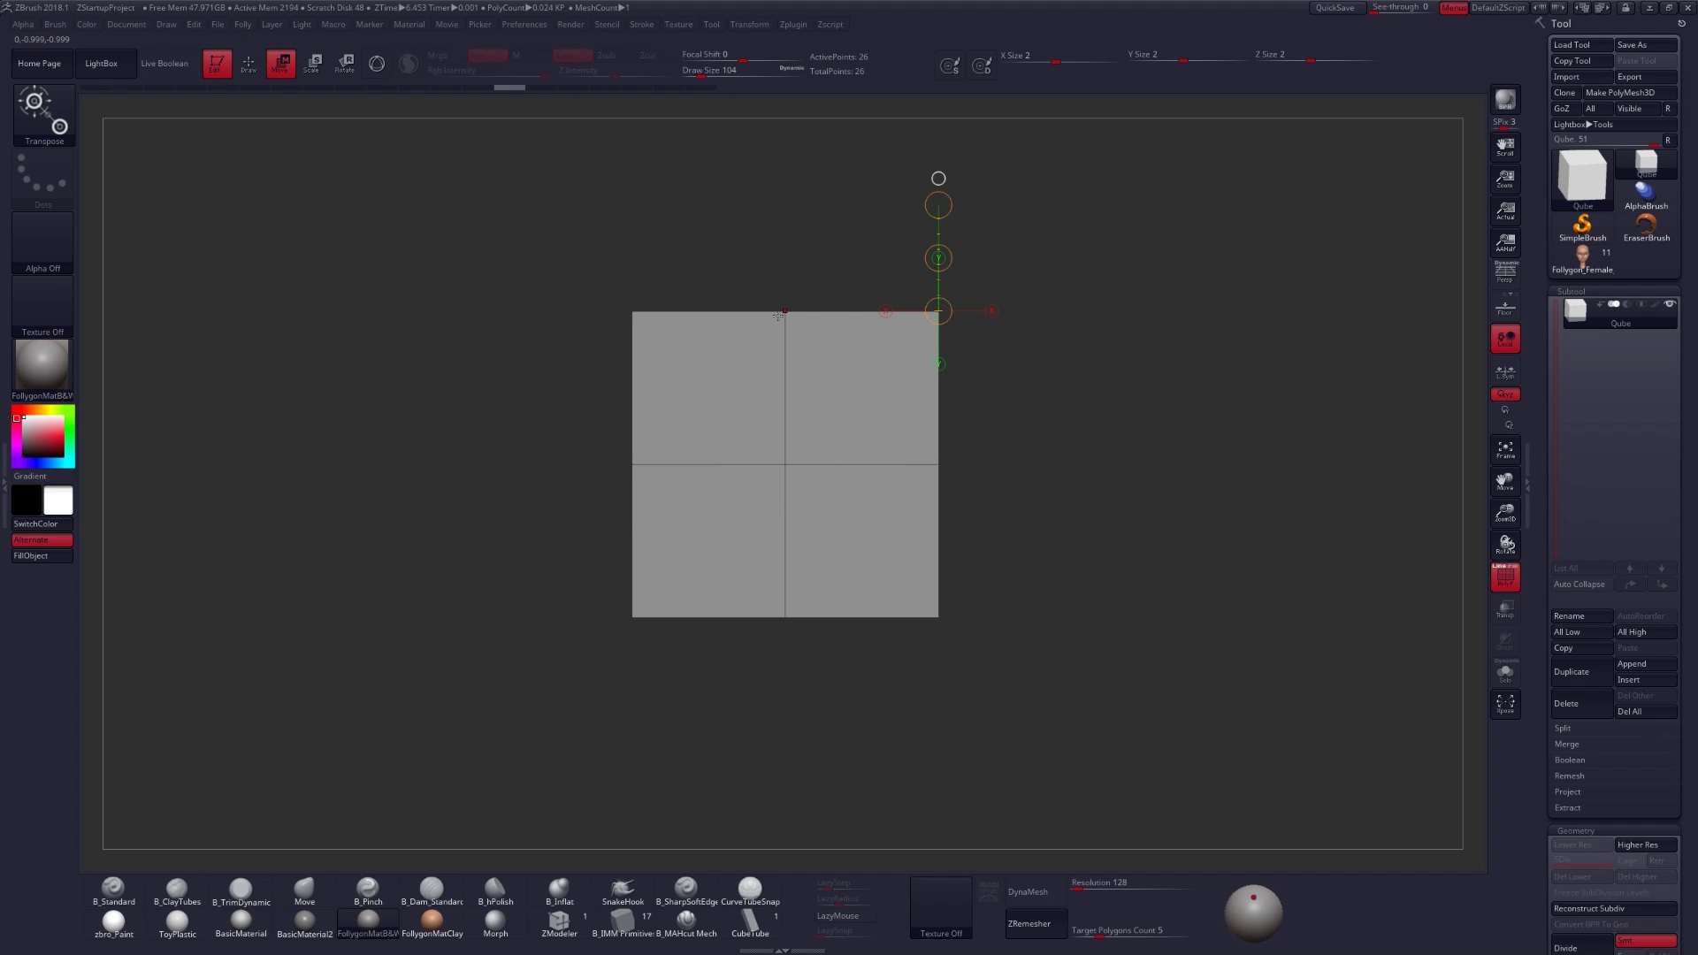
{"action": "mouse_move", "coordinate": [778, 315]}
{"action": "left_mouse_down"}
{"action": "mouse_move", "coordinate": [732, 619]}
{"action": "mouse_move", "coordinate": [786, 662]}
{"action": "left_mouse_up"}
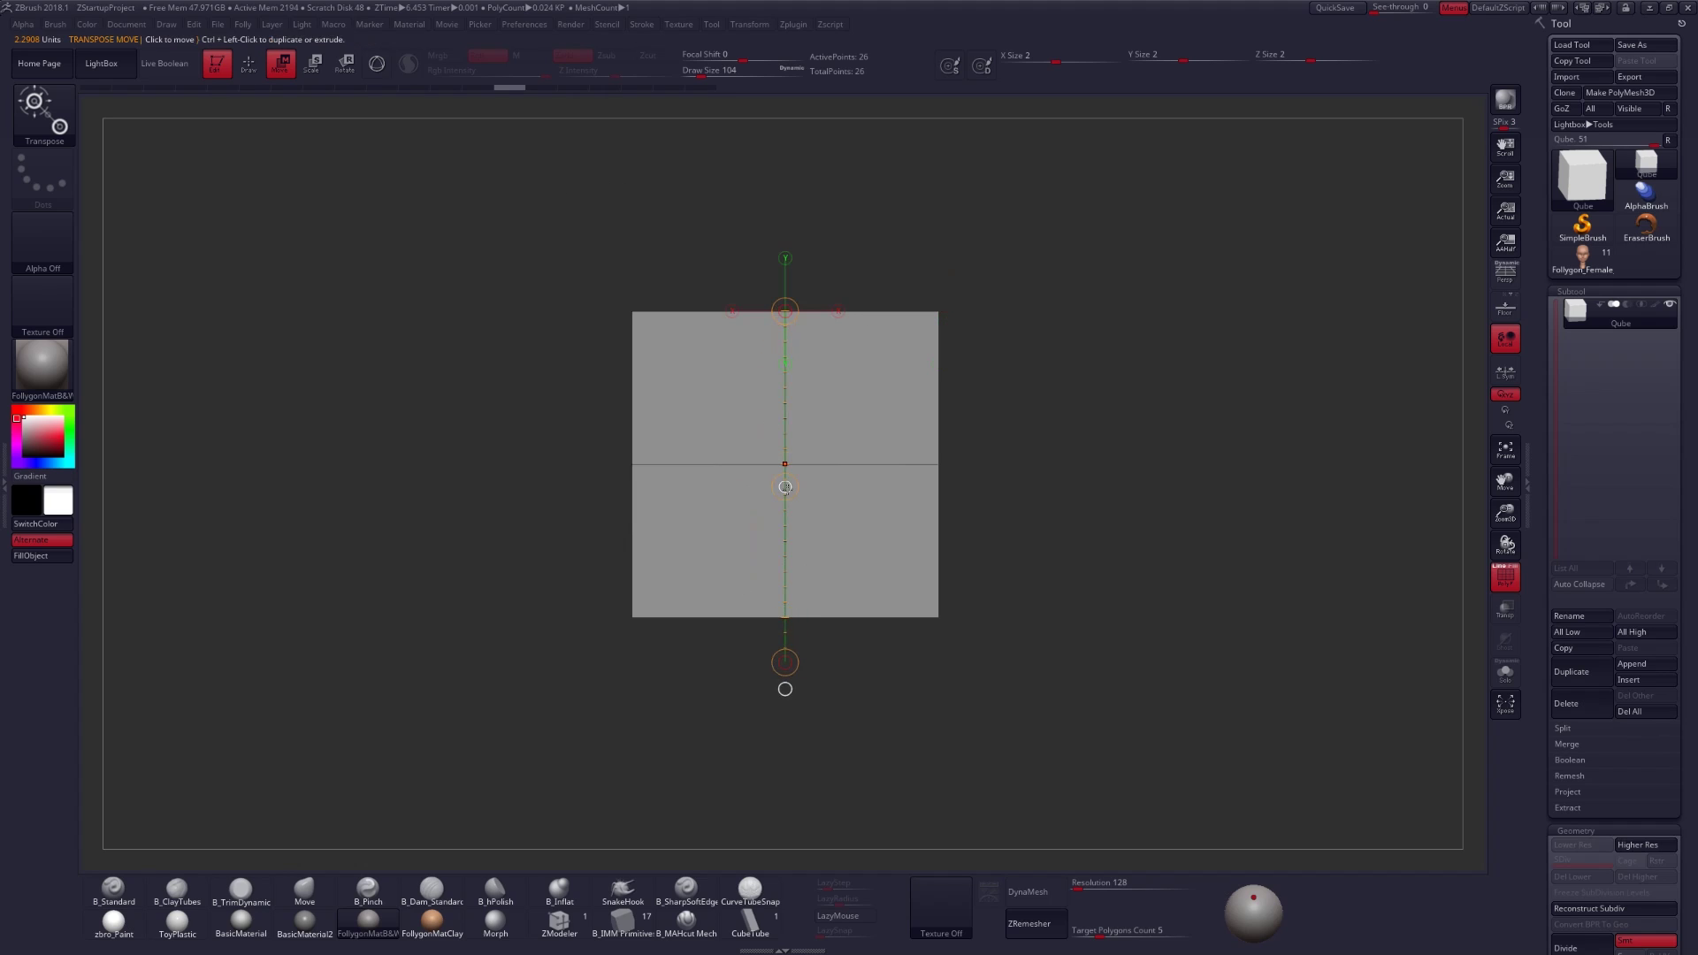
{"action": "left_click_drag", "start_coordinate": [786, 467], "coordinate": [830, 466]}
{"action": "key", "text": "ctrl+z"}
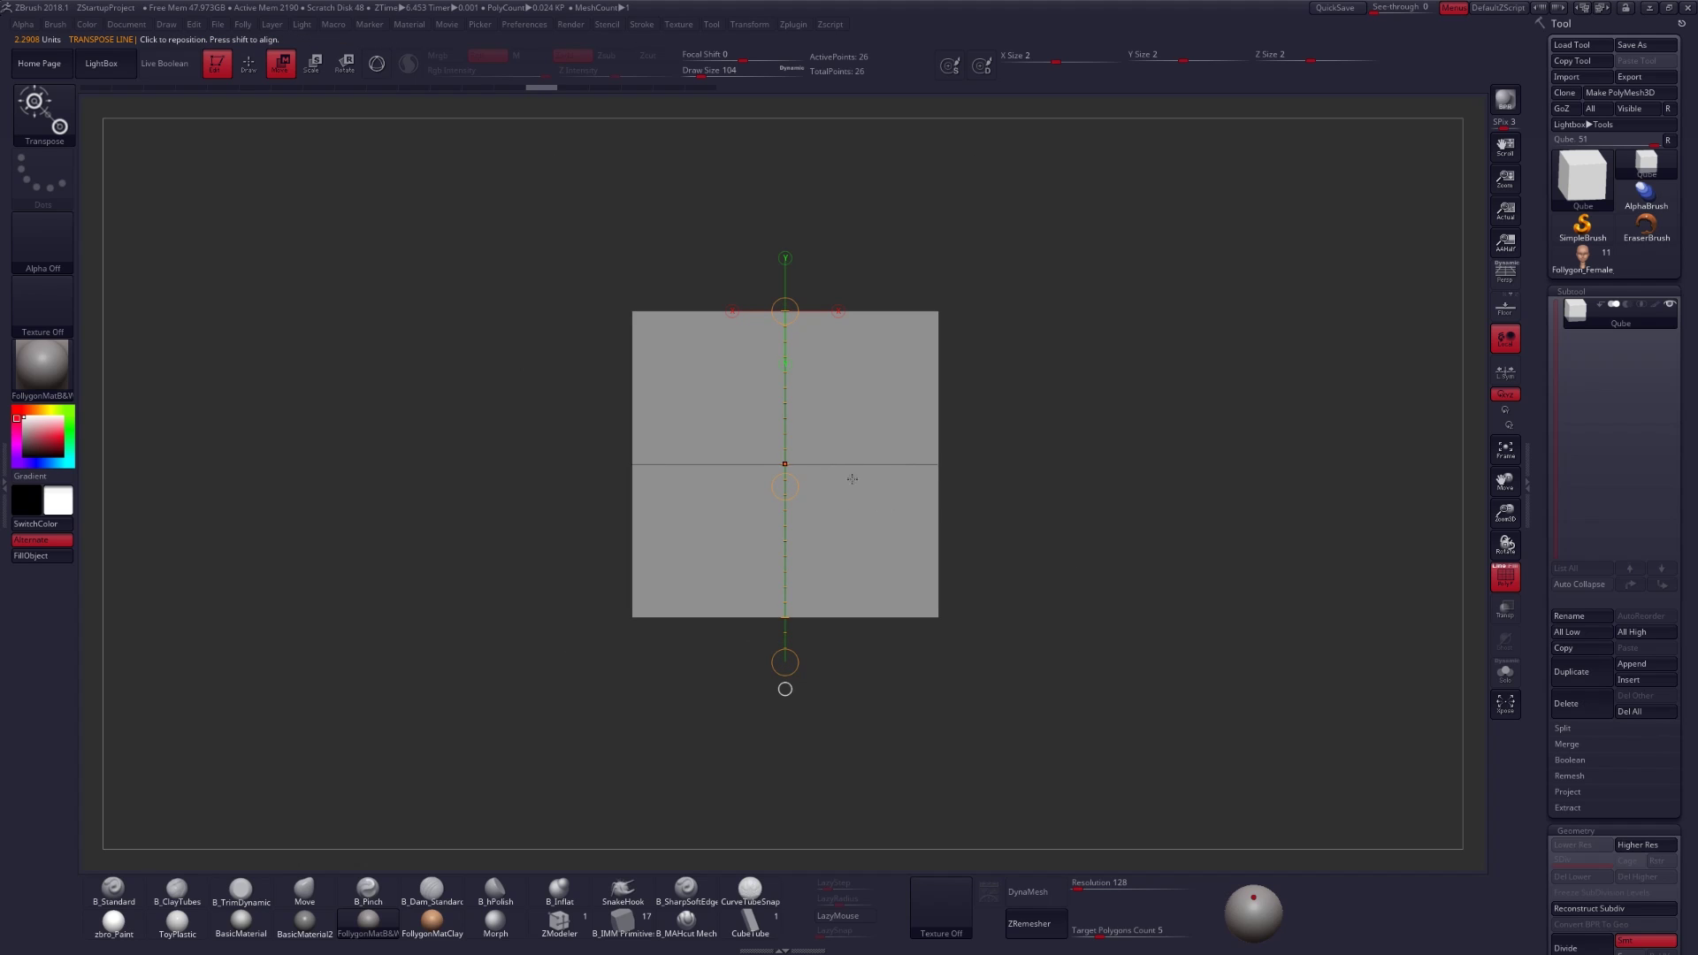
- Try stretching the cube downward to about 3.99 units tall and duplicating it sideways within the same subtool, undoing each change
{"action": "left_click_drag", "start_coordinate": [979, 495], "coordinate": [988, 378], "text": "alt"}
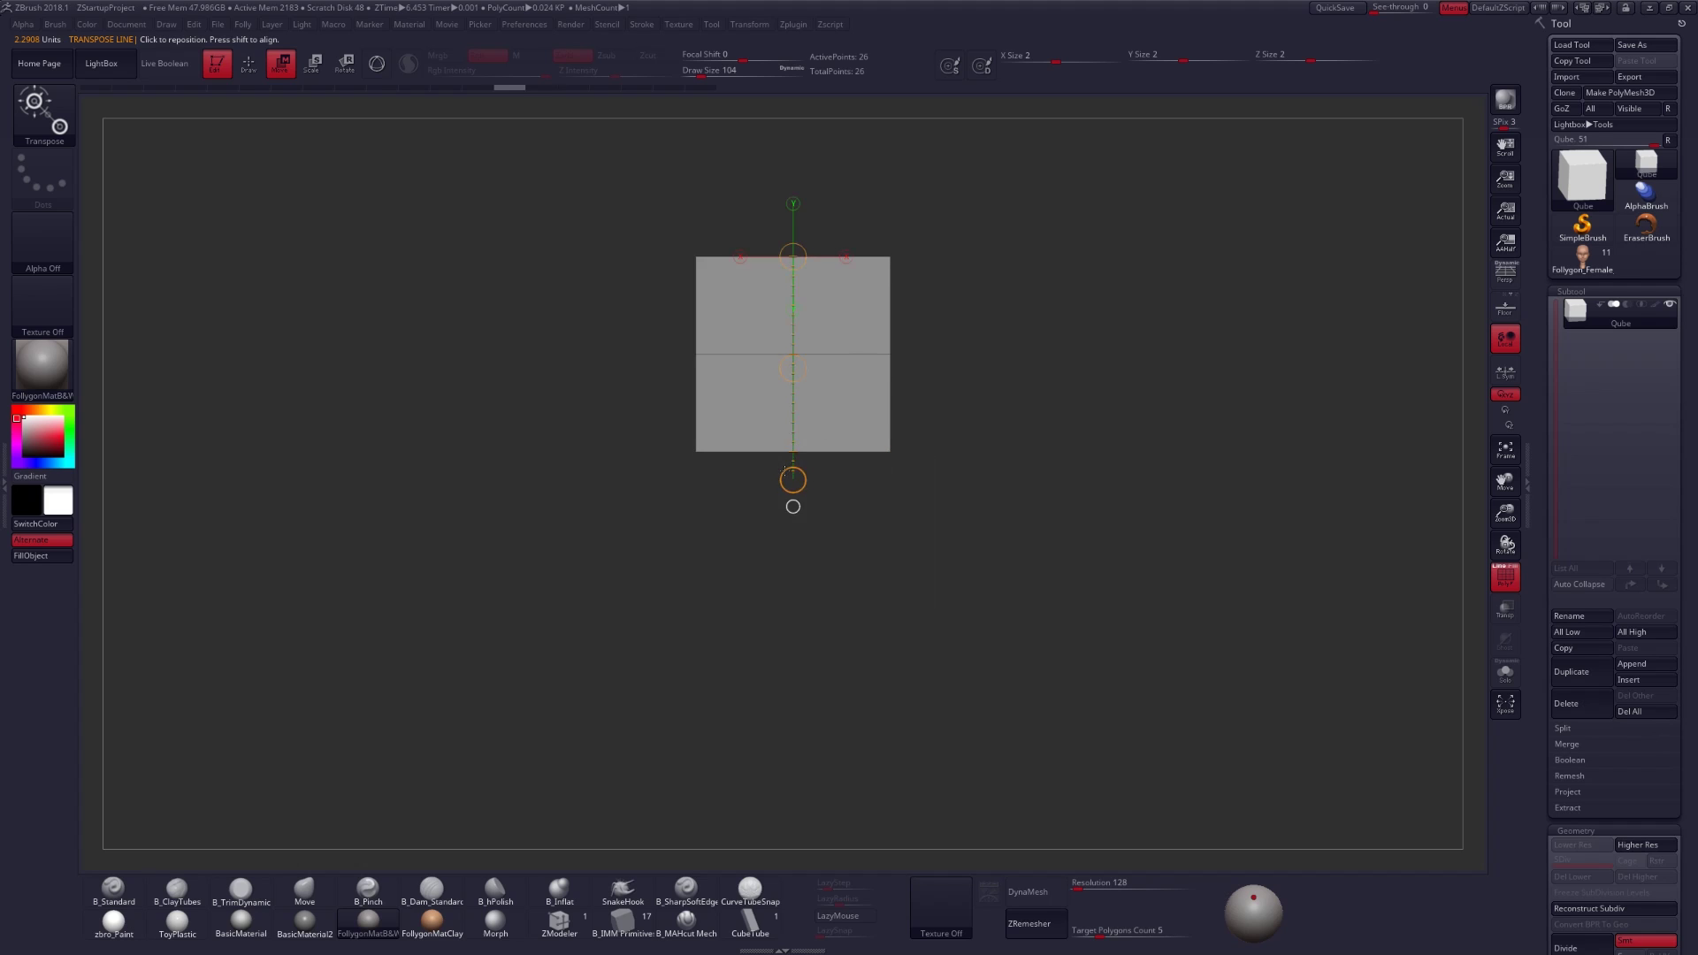
{"action": "left_click_drag", "start_coordinate": [785, 471], "coordinate": [795, 699]}
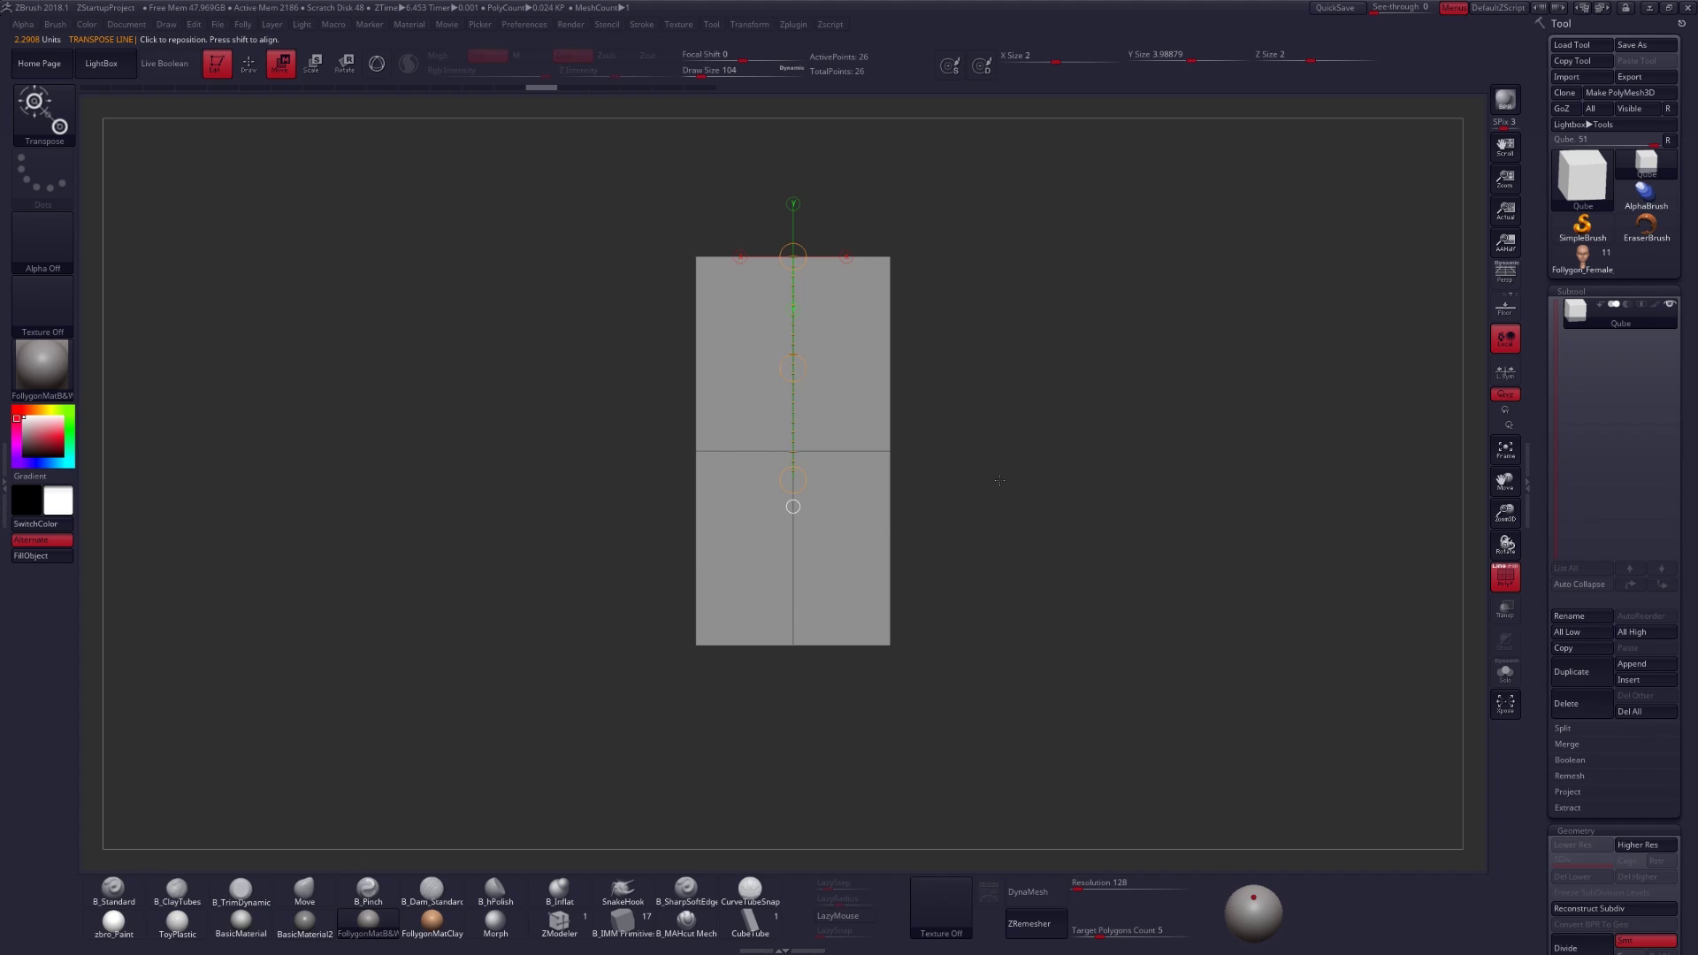
{"action": "key", "text": "ctrl+z"}
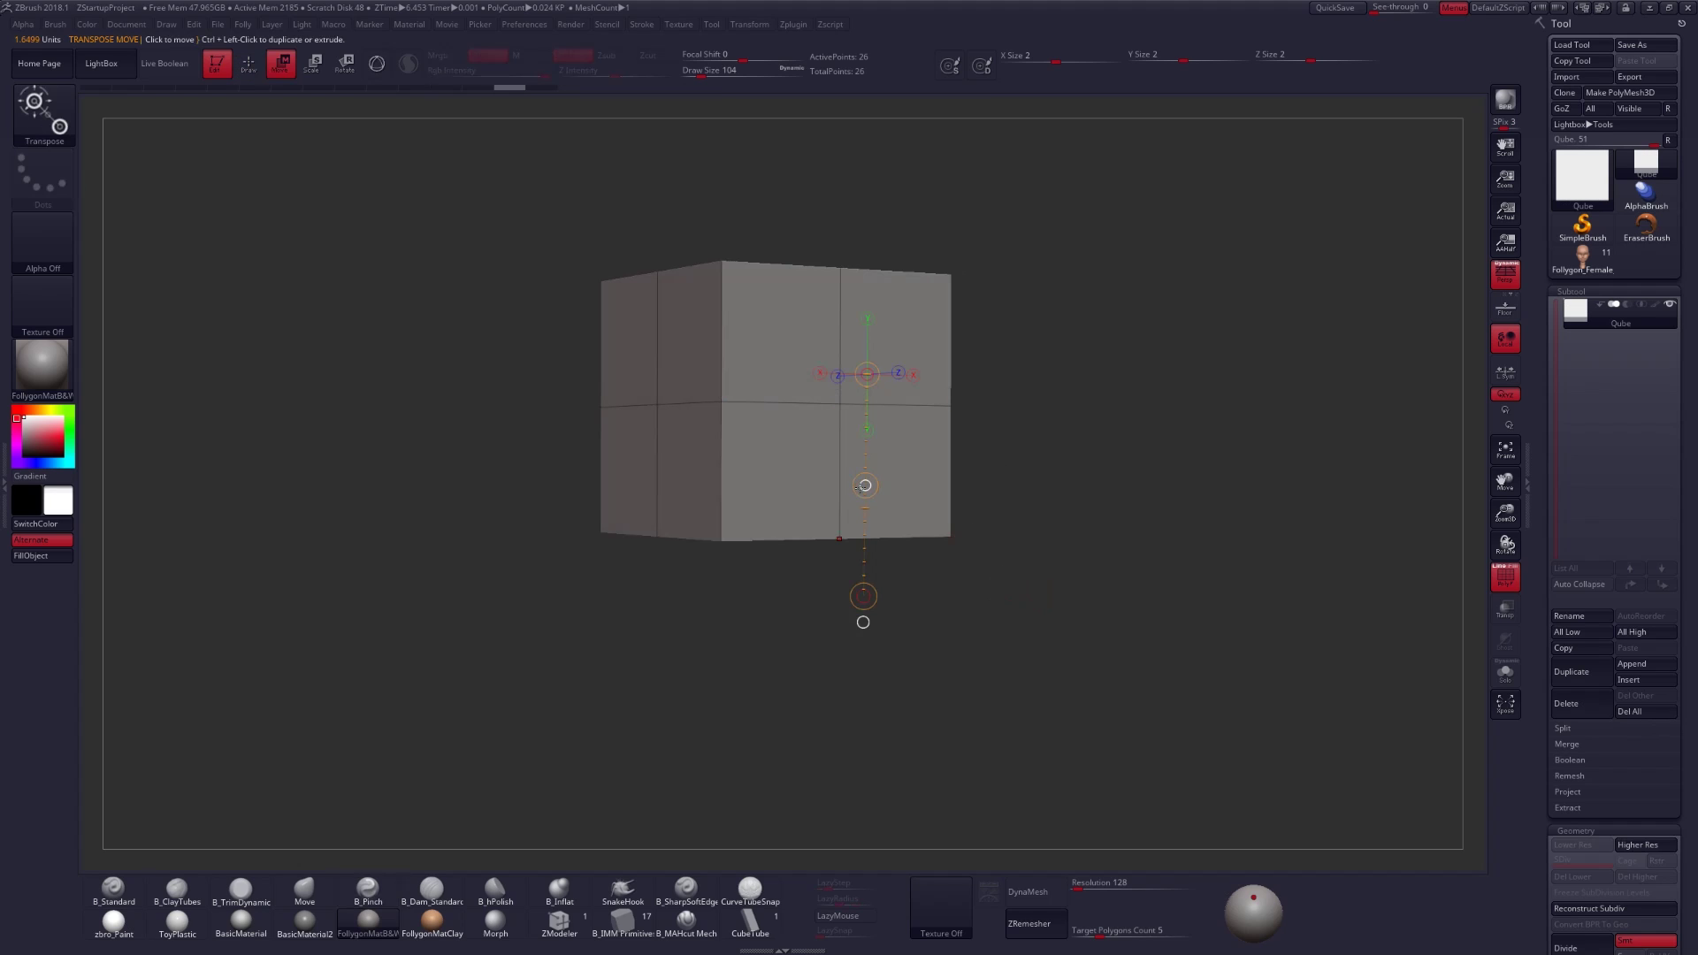
{"action": "left_click_drag", "start_coordinate": [865, 485], "coordinate": [1353, 483], "text": "ctrl"}
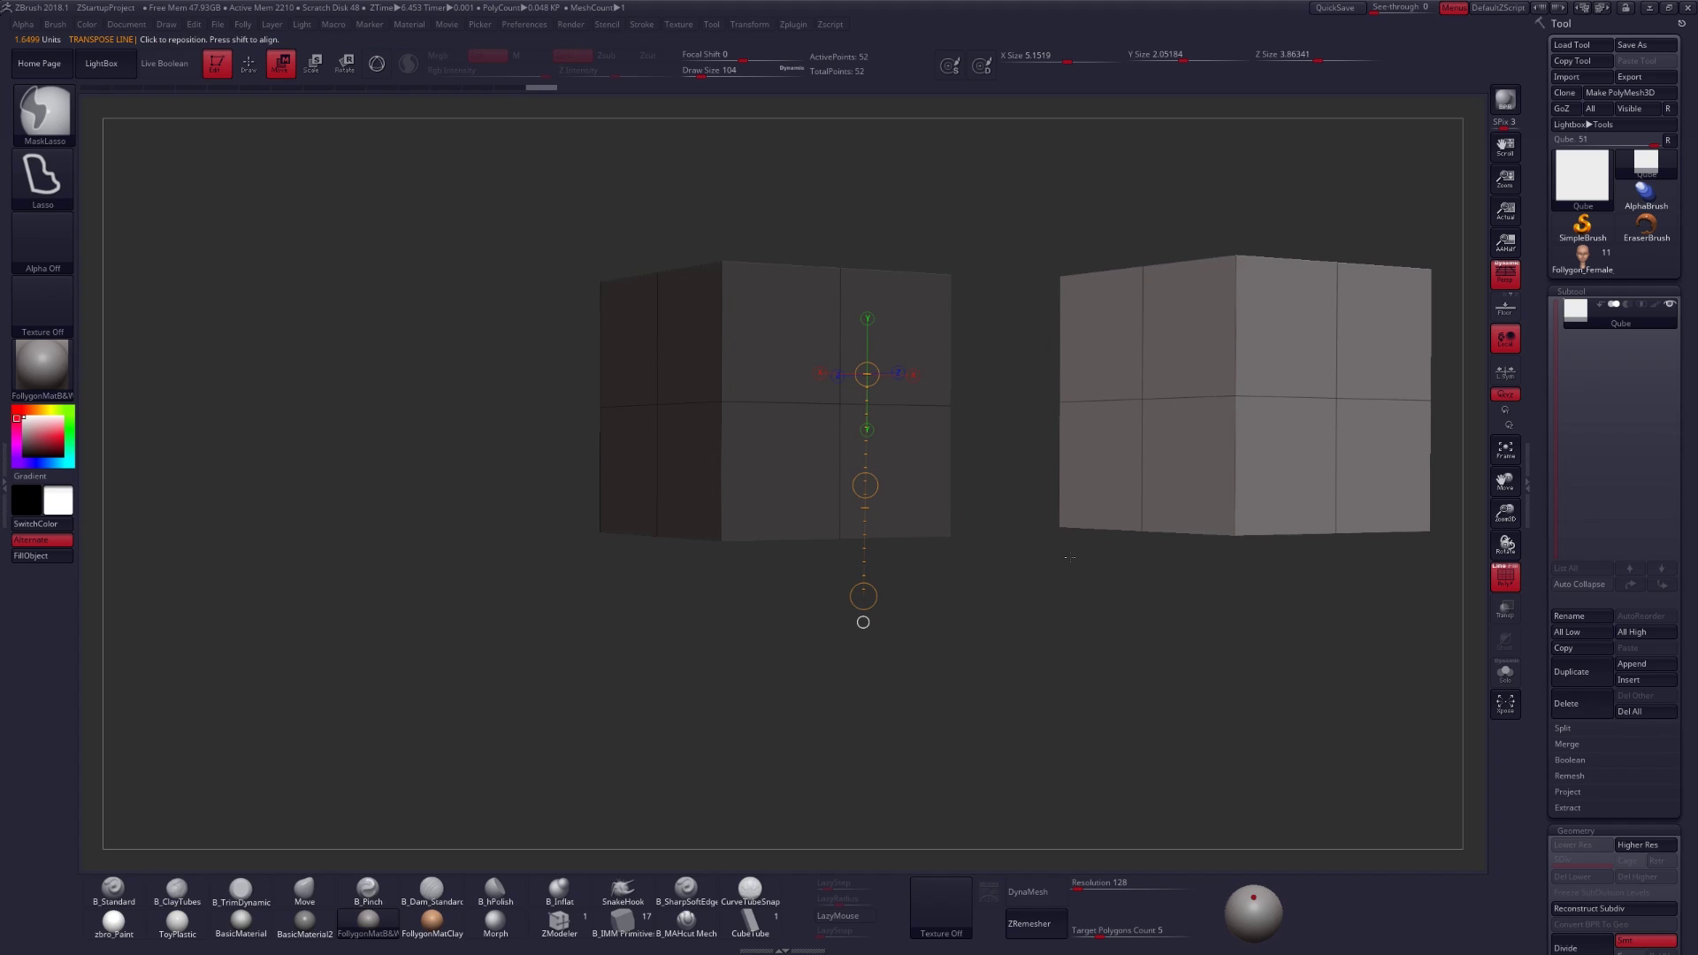
{"action": "key", "text": "ctrl+z"}
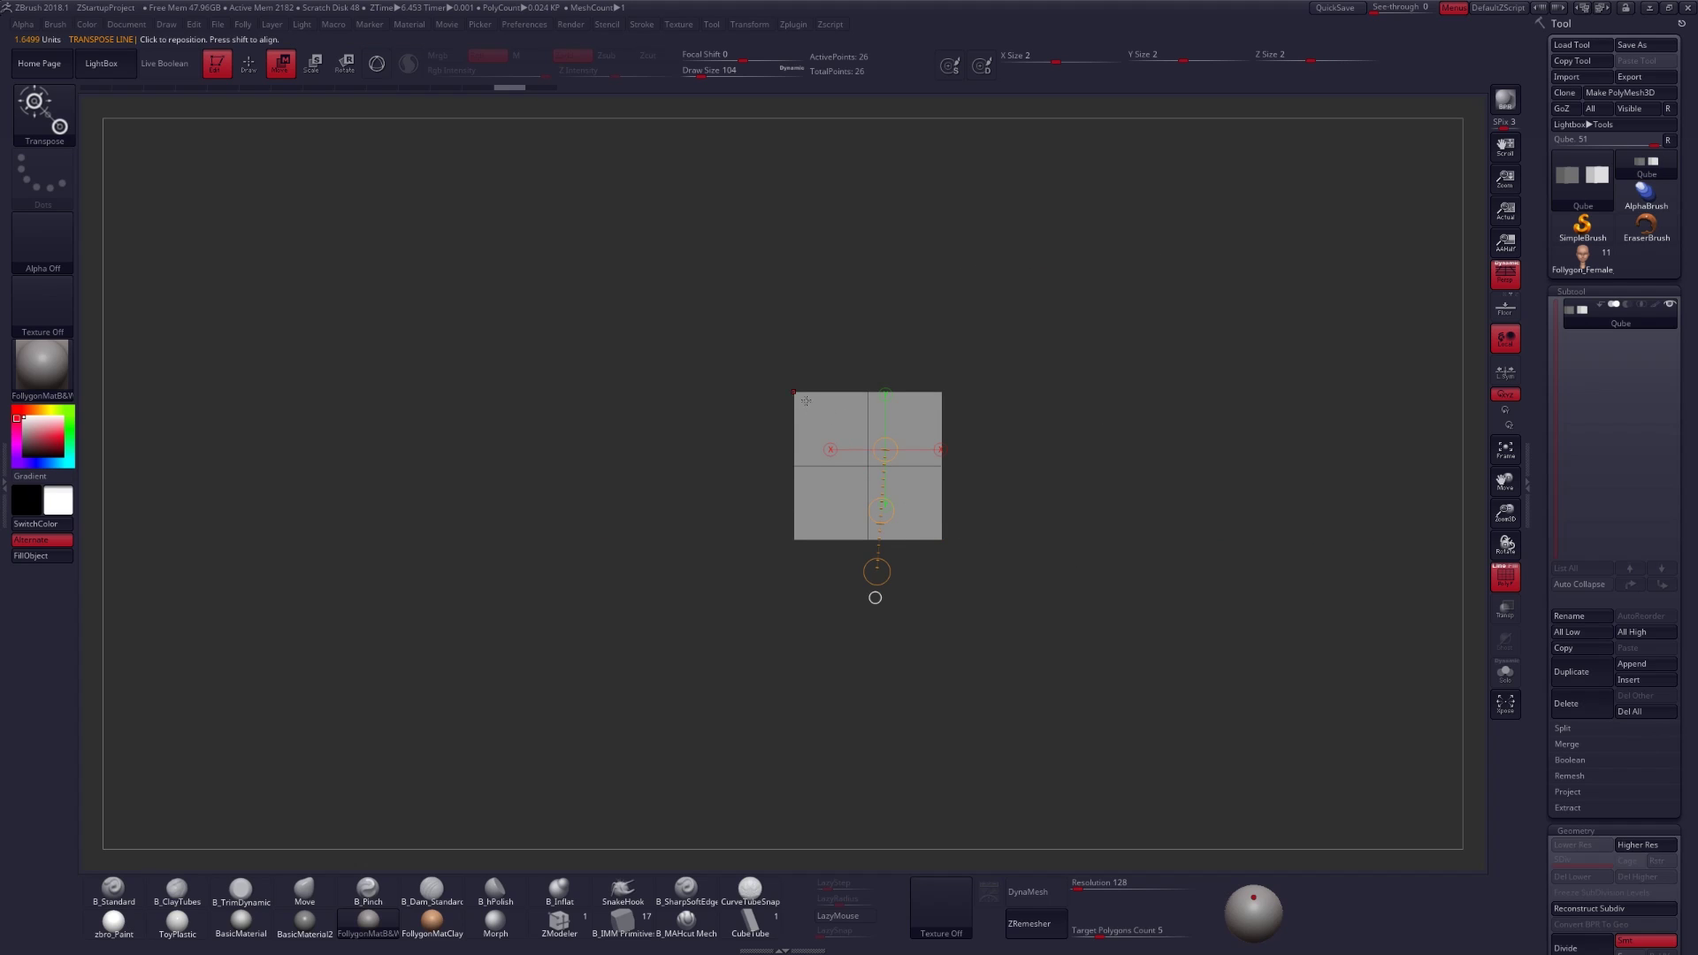
- Draw a Transpose line diagonally across the cube's front face from corner to corner and try moving the cube from its midpoint
{"action": "left_click_drag", "start_coordinate": [805, 401], "coordinate": [942, 538]}
{"action": "right_click_drag", "start_coordinate": [871, 482], "coordinate": [894, 497]}
{"action": "left_click_drag", "start_coordinate": [864, 464], "coordinate": [1087, 675]}
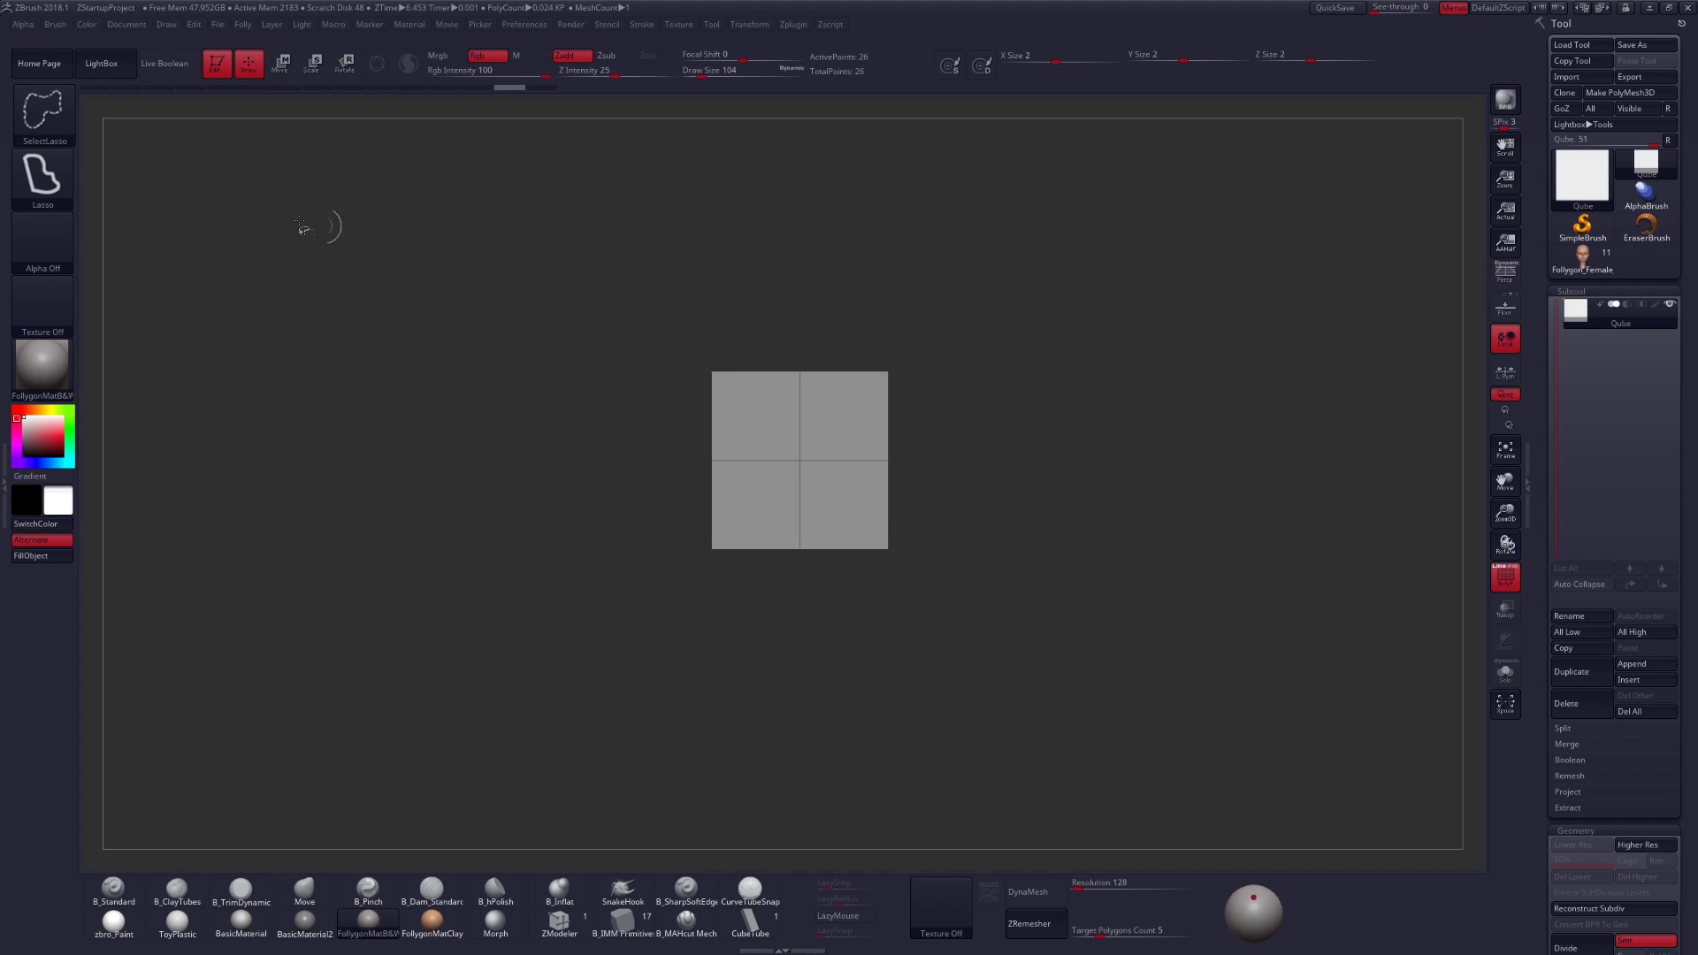
- Look through the clip, slice and trim brushes, and draw a straight vertical Transpose line about 2.5 units long from the cube's front face past its base
{"action": "left_click", "coordinate": [51, 120]}
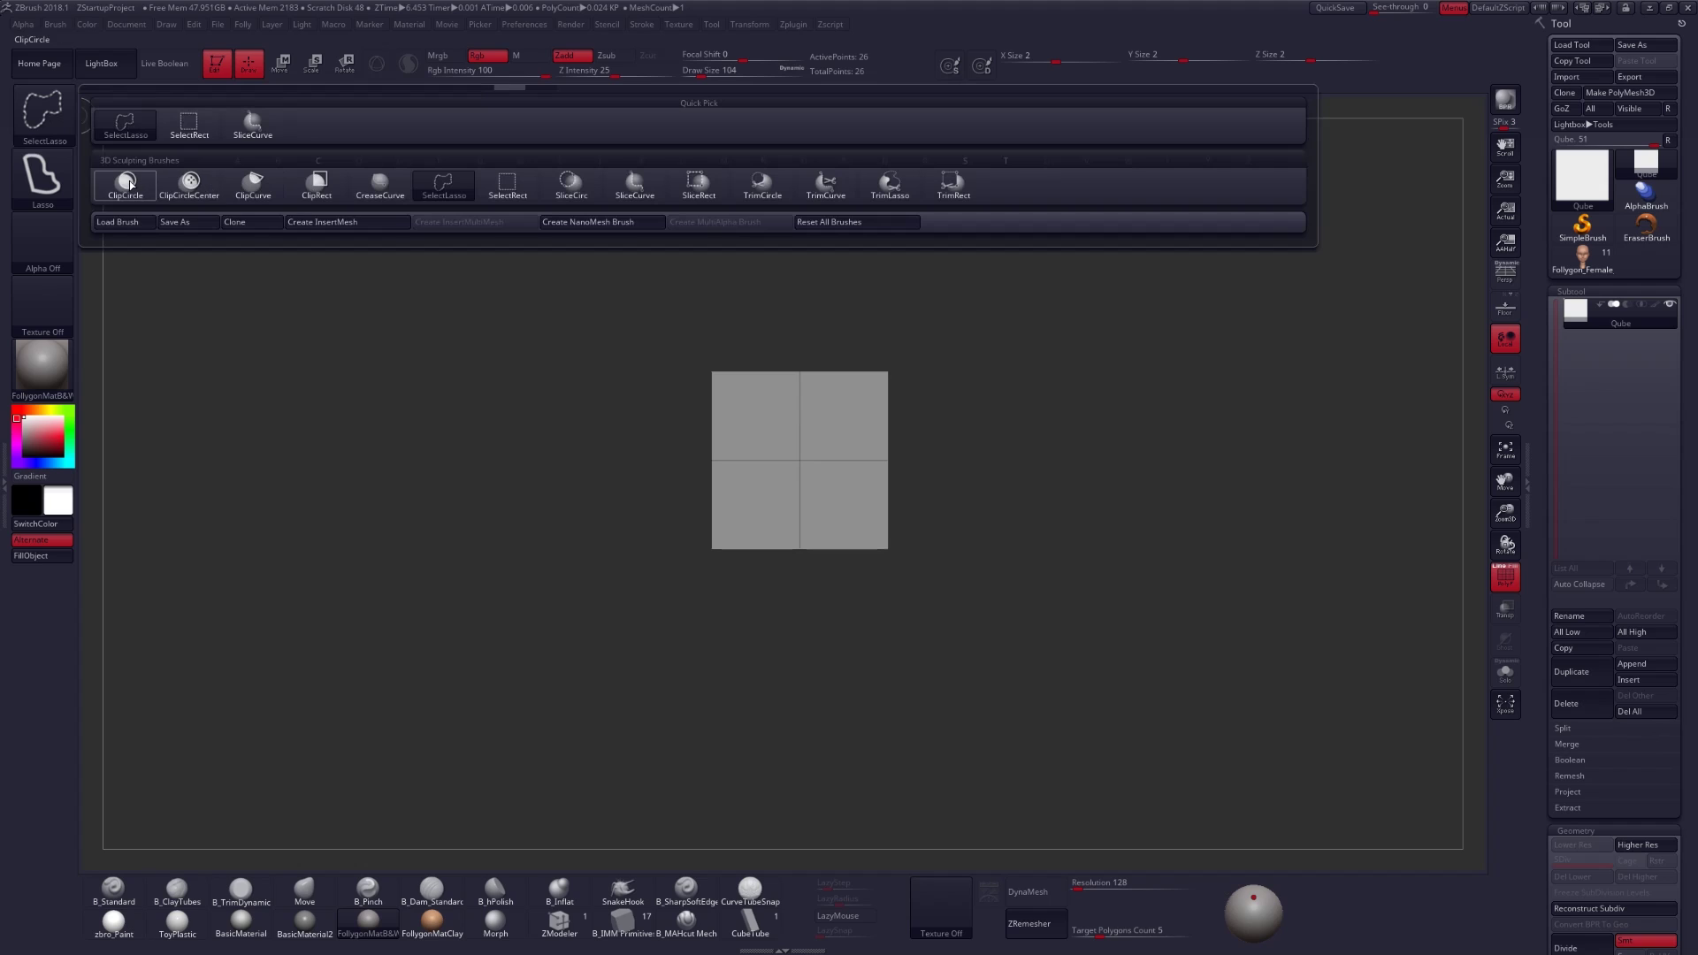
{"action": "mouse_move", "coordinate": [322, 194]}
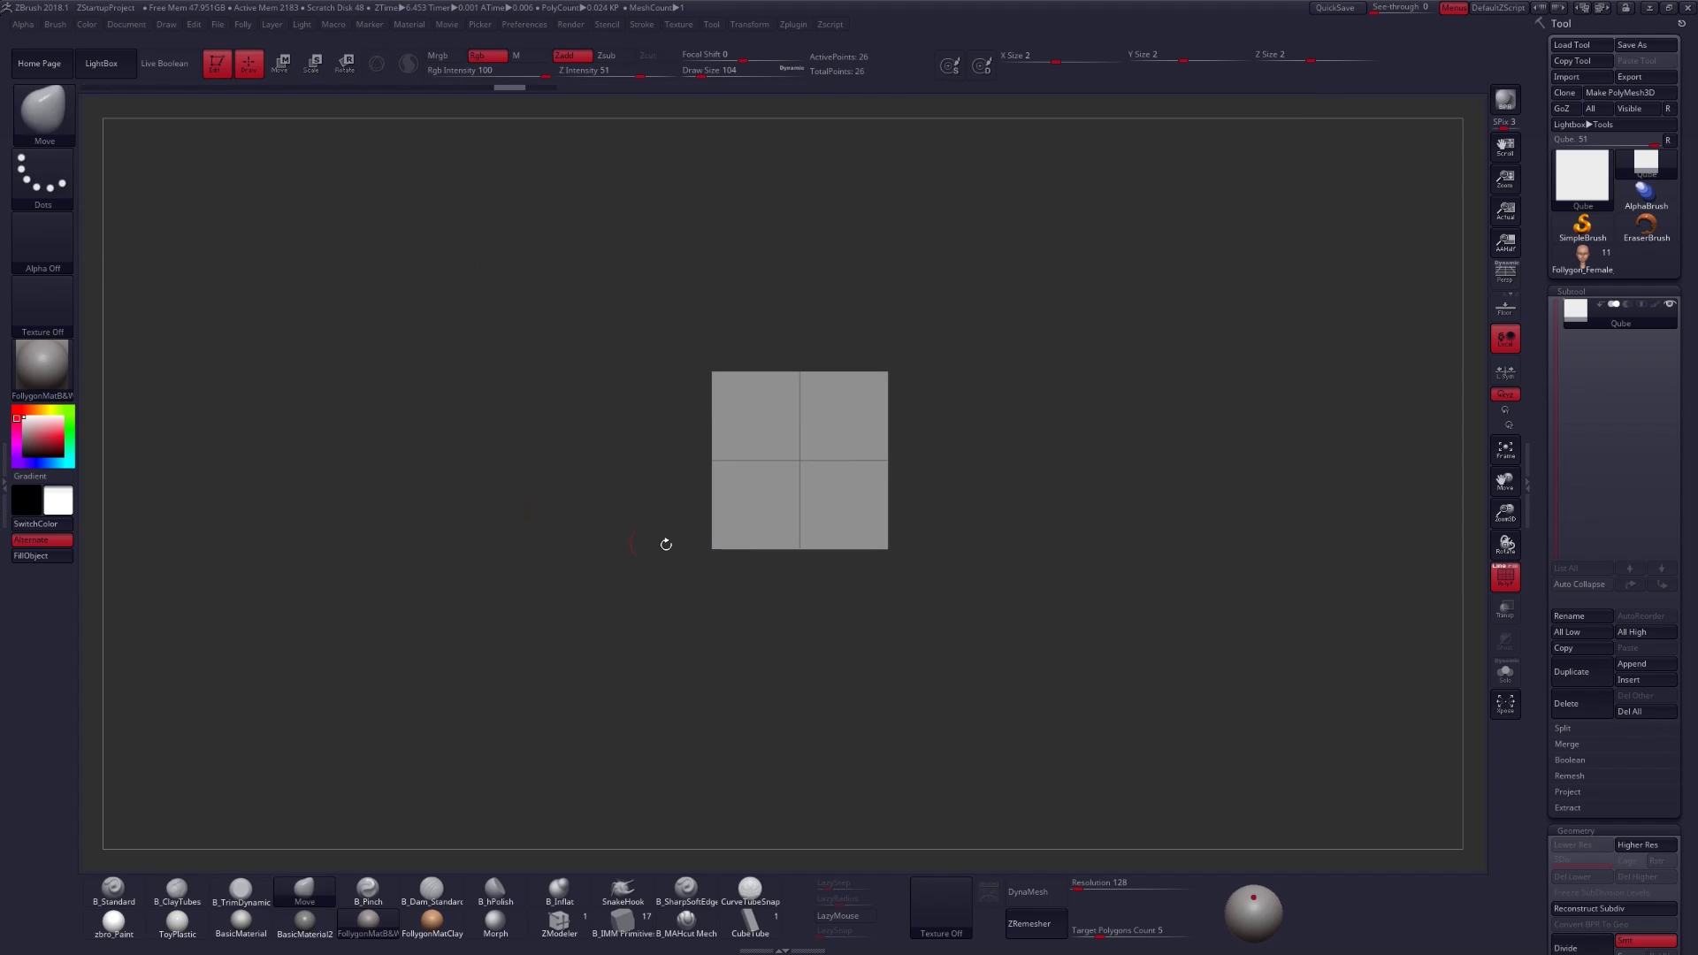
{"action": "key", "text": "w"}
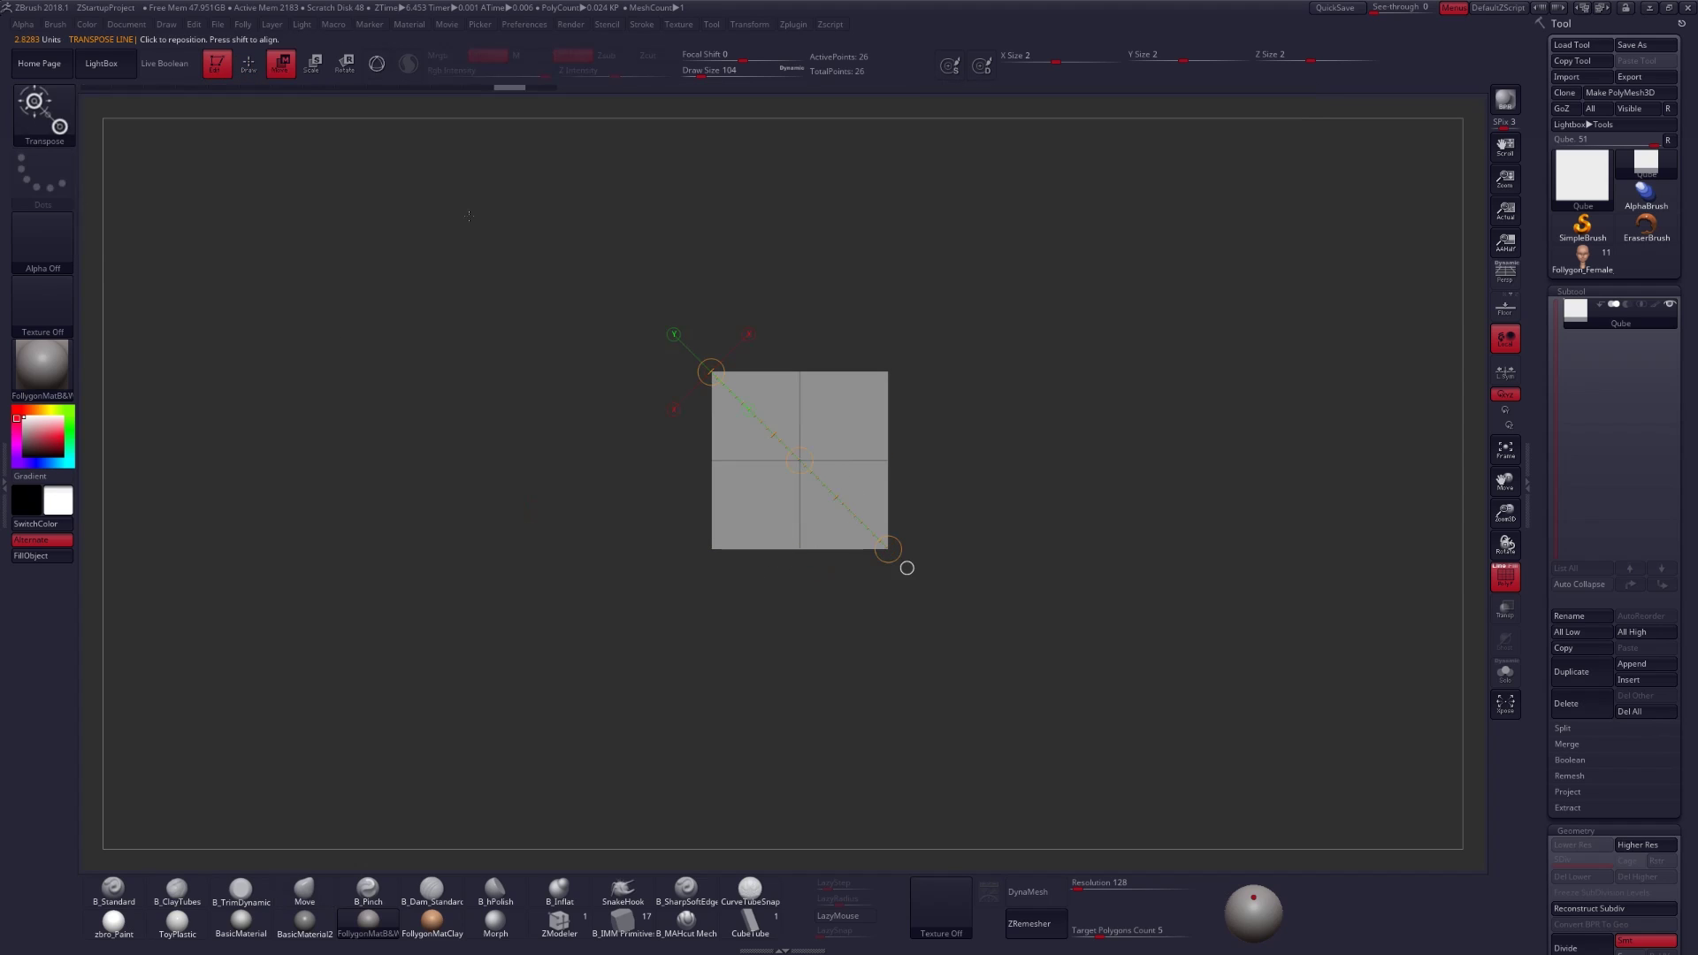
{"action": "left_click_drag", "start_coordinate": [832, 380], "coordinate": [832, 689], "text": "shift"}
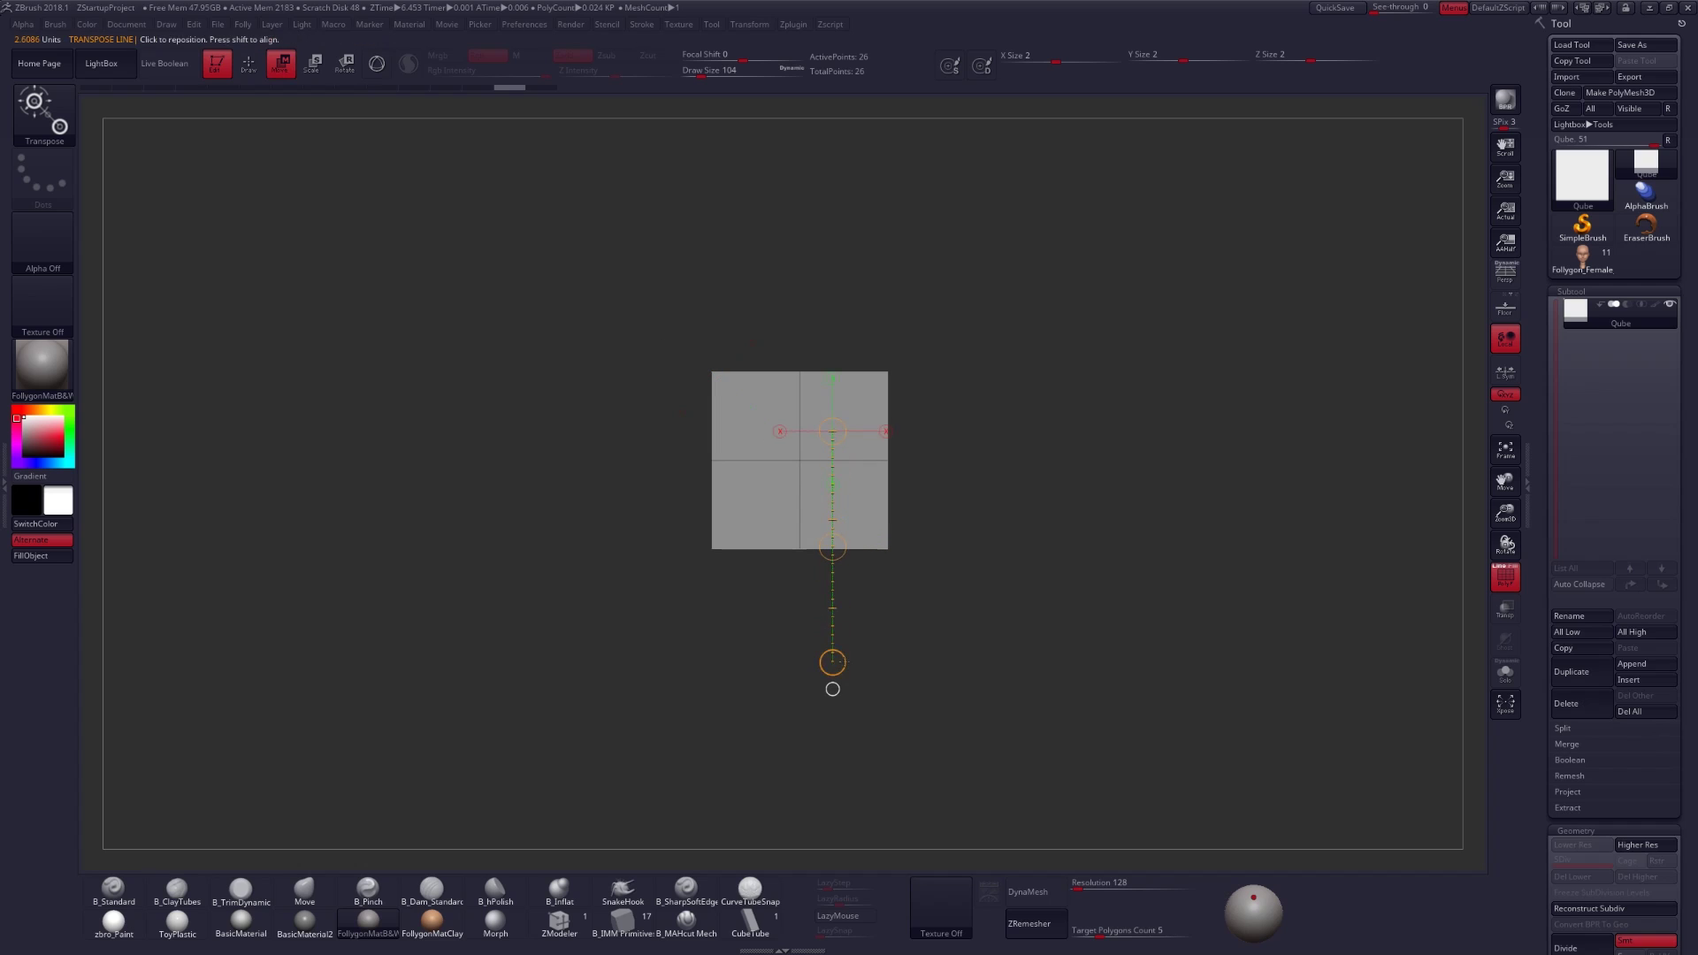
{"action": "left_click", "coordinate": [833, 432]}
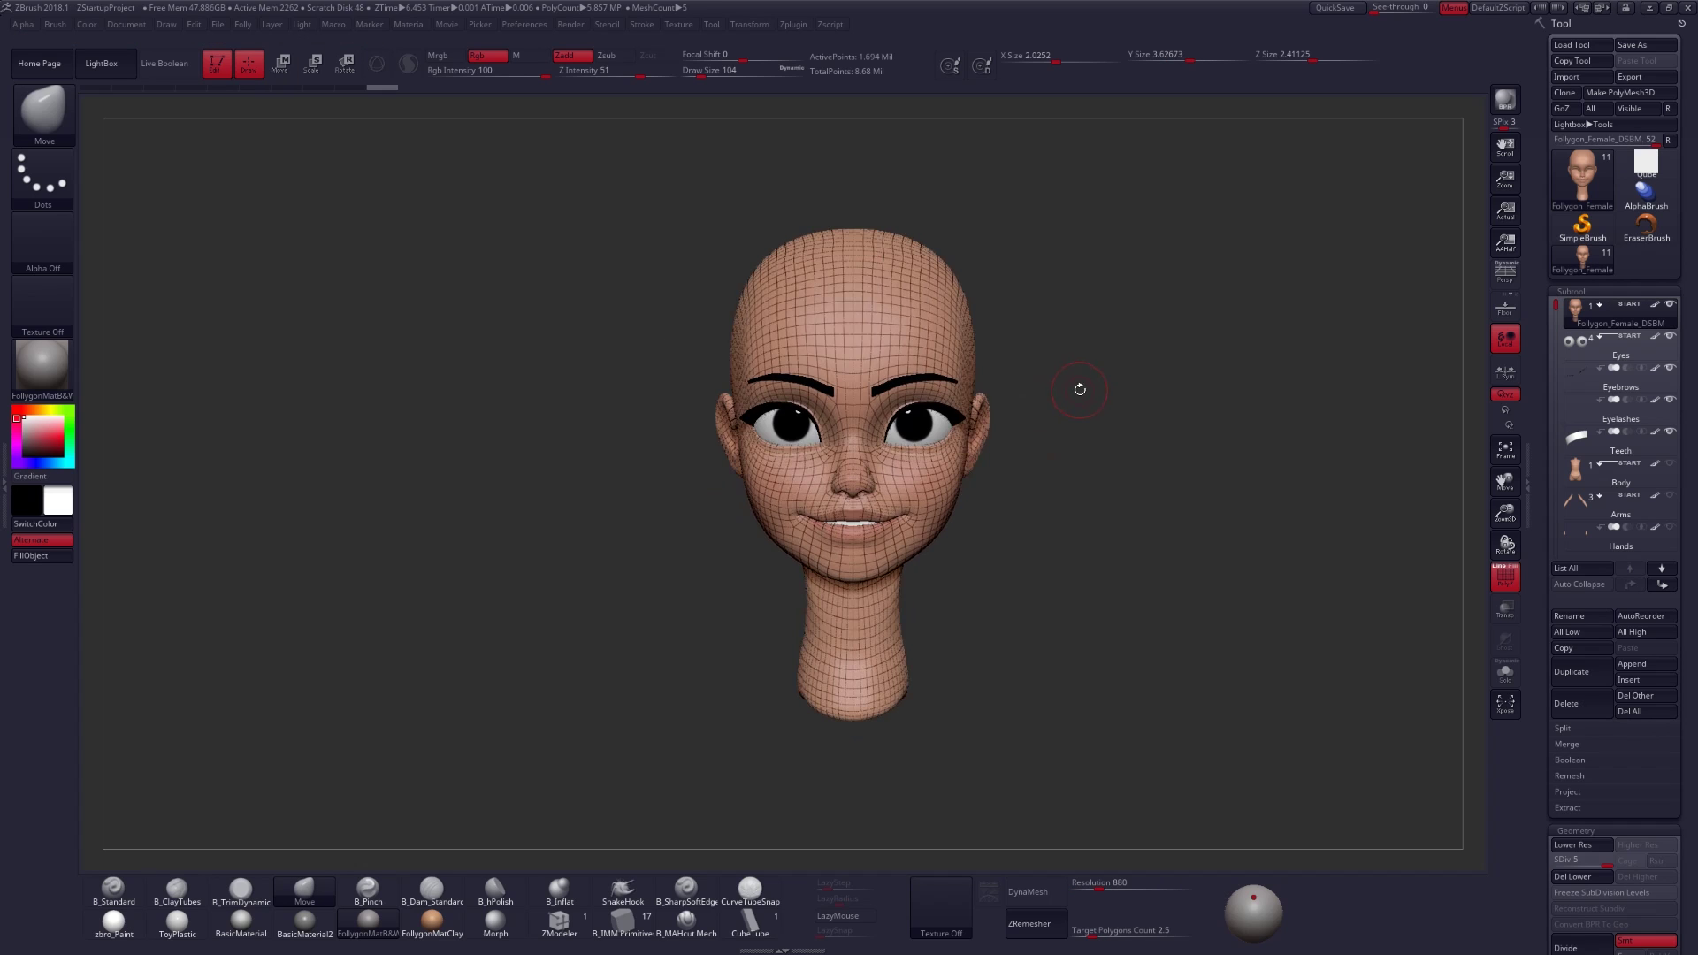
- Clip away the isolated head below eye level at the start of a vertical Transpose line, and inspect the cut with the polyframe off
{"action": "key", "text": "w"}
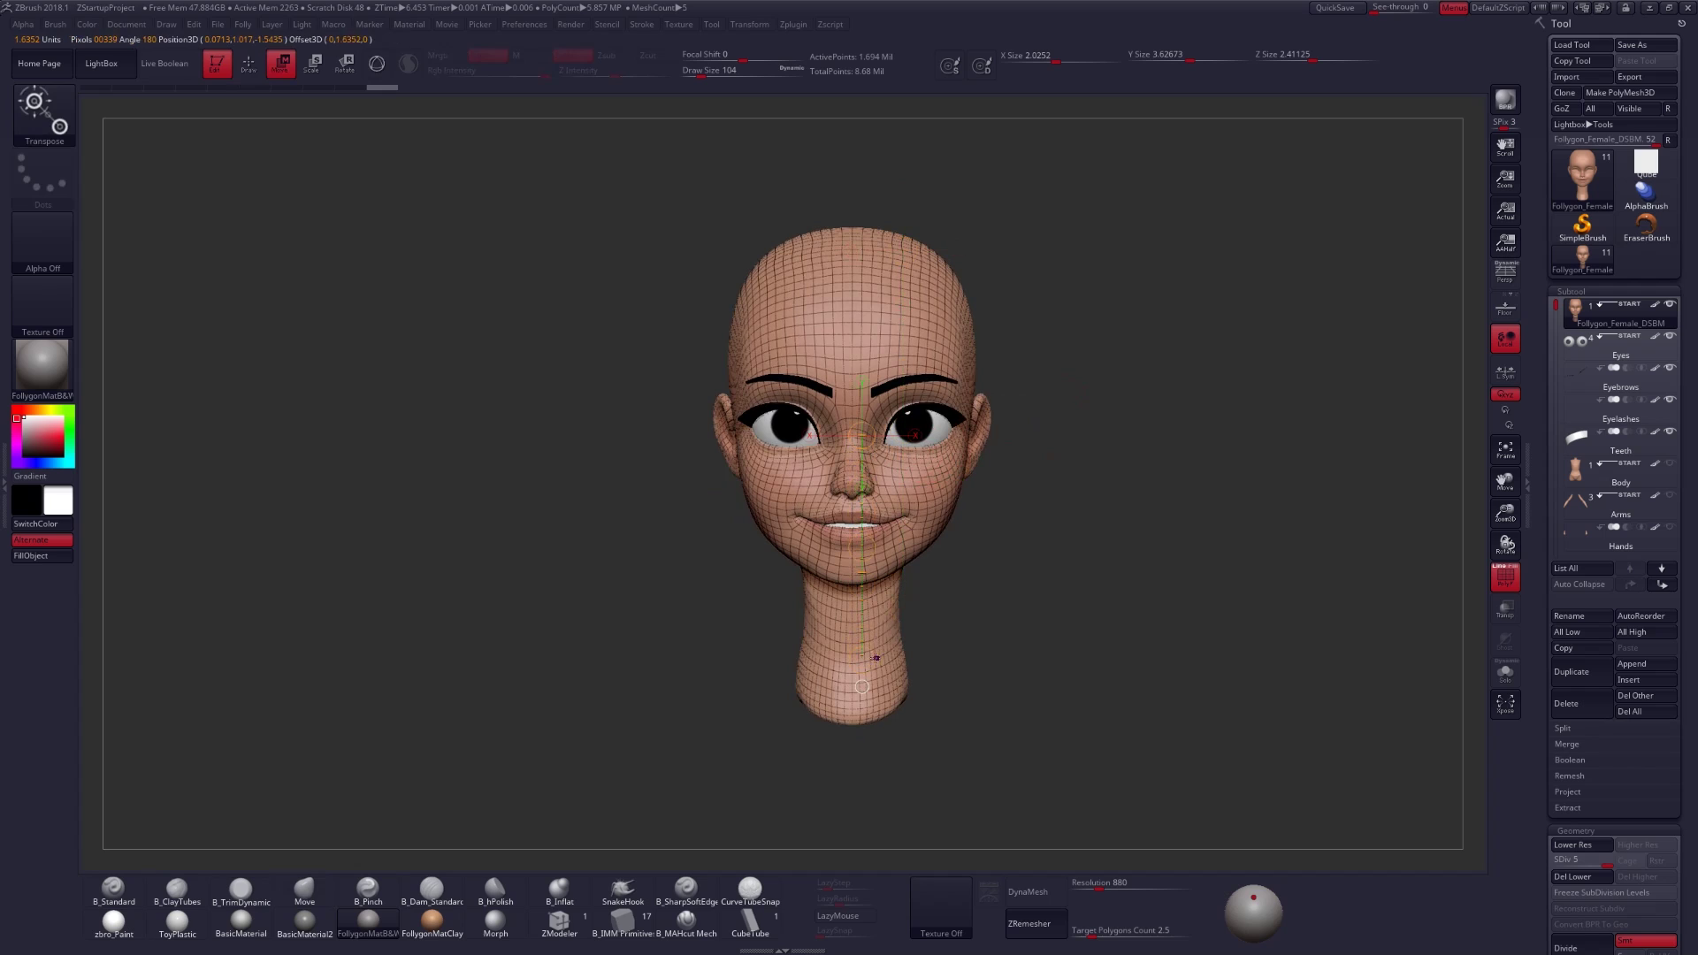
{"action": "key", "text": "alt+s"}
{"action": "left_click", "coordinate": [862, 435]}
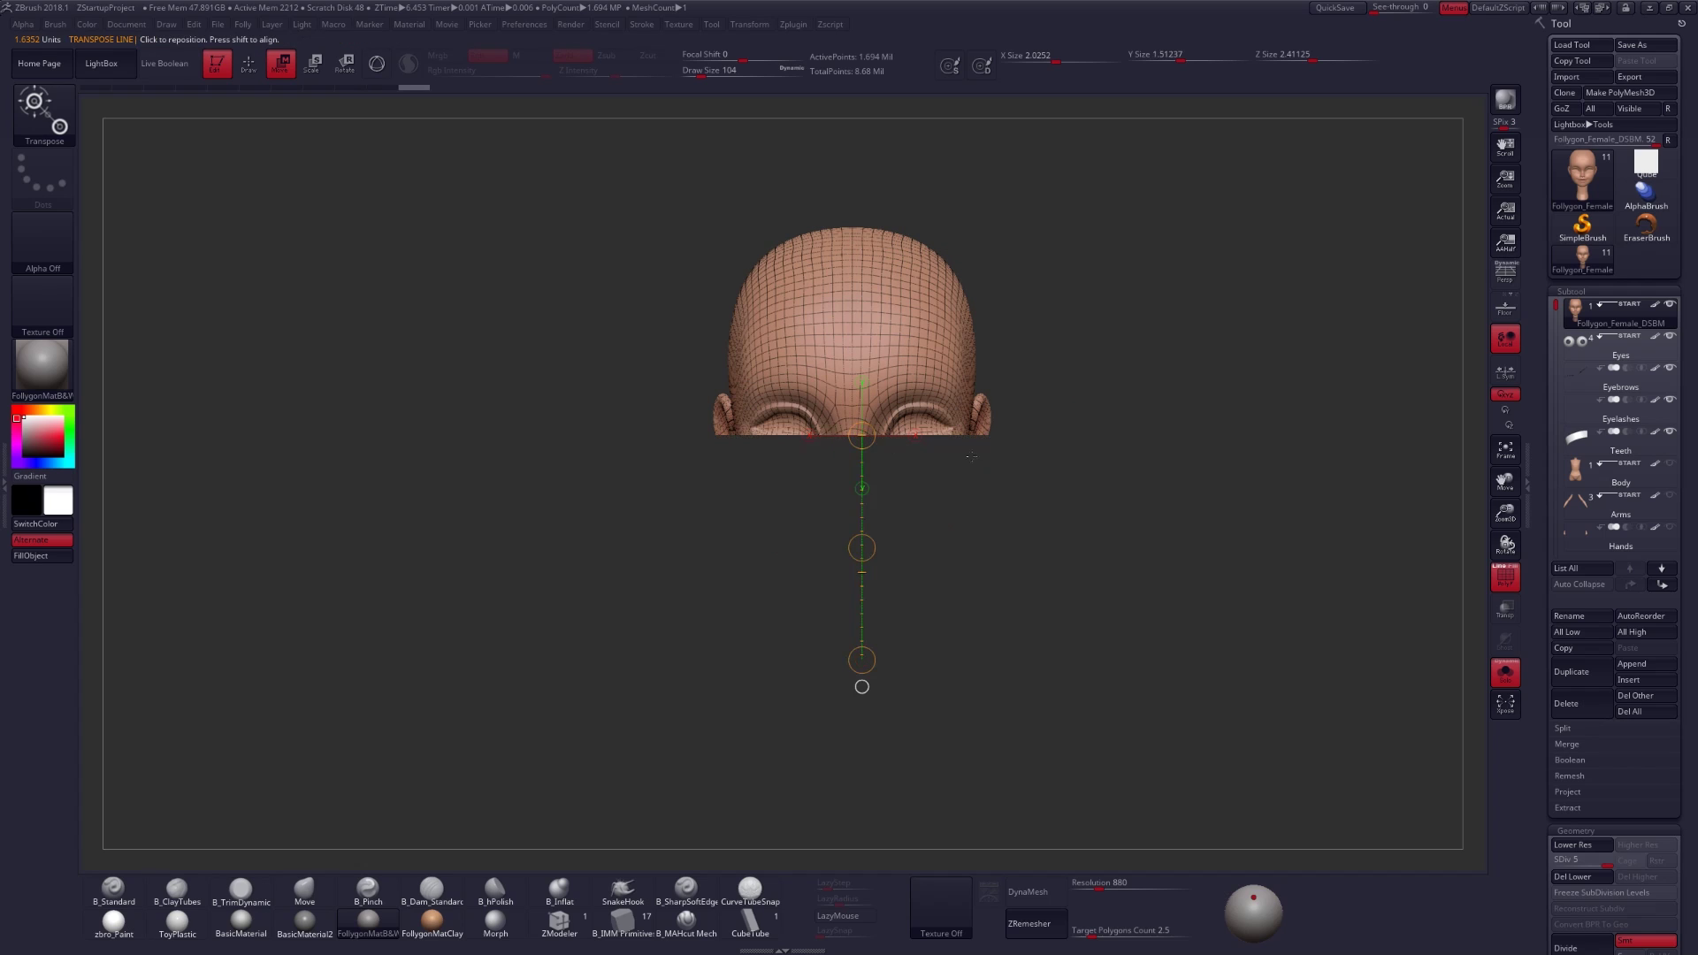
{"action": "key", "text": "shift+f"}
{"action": "left_click_drag", "start_coordinate": [1046, 589], "coordinate": [981, 501]}
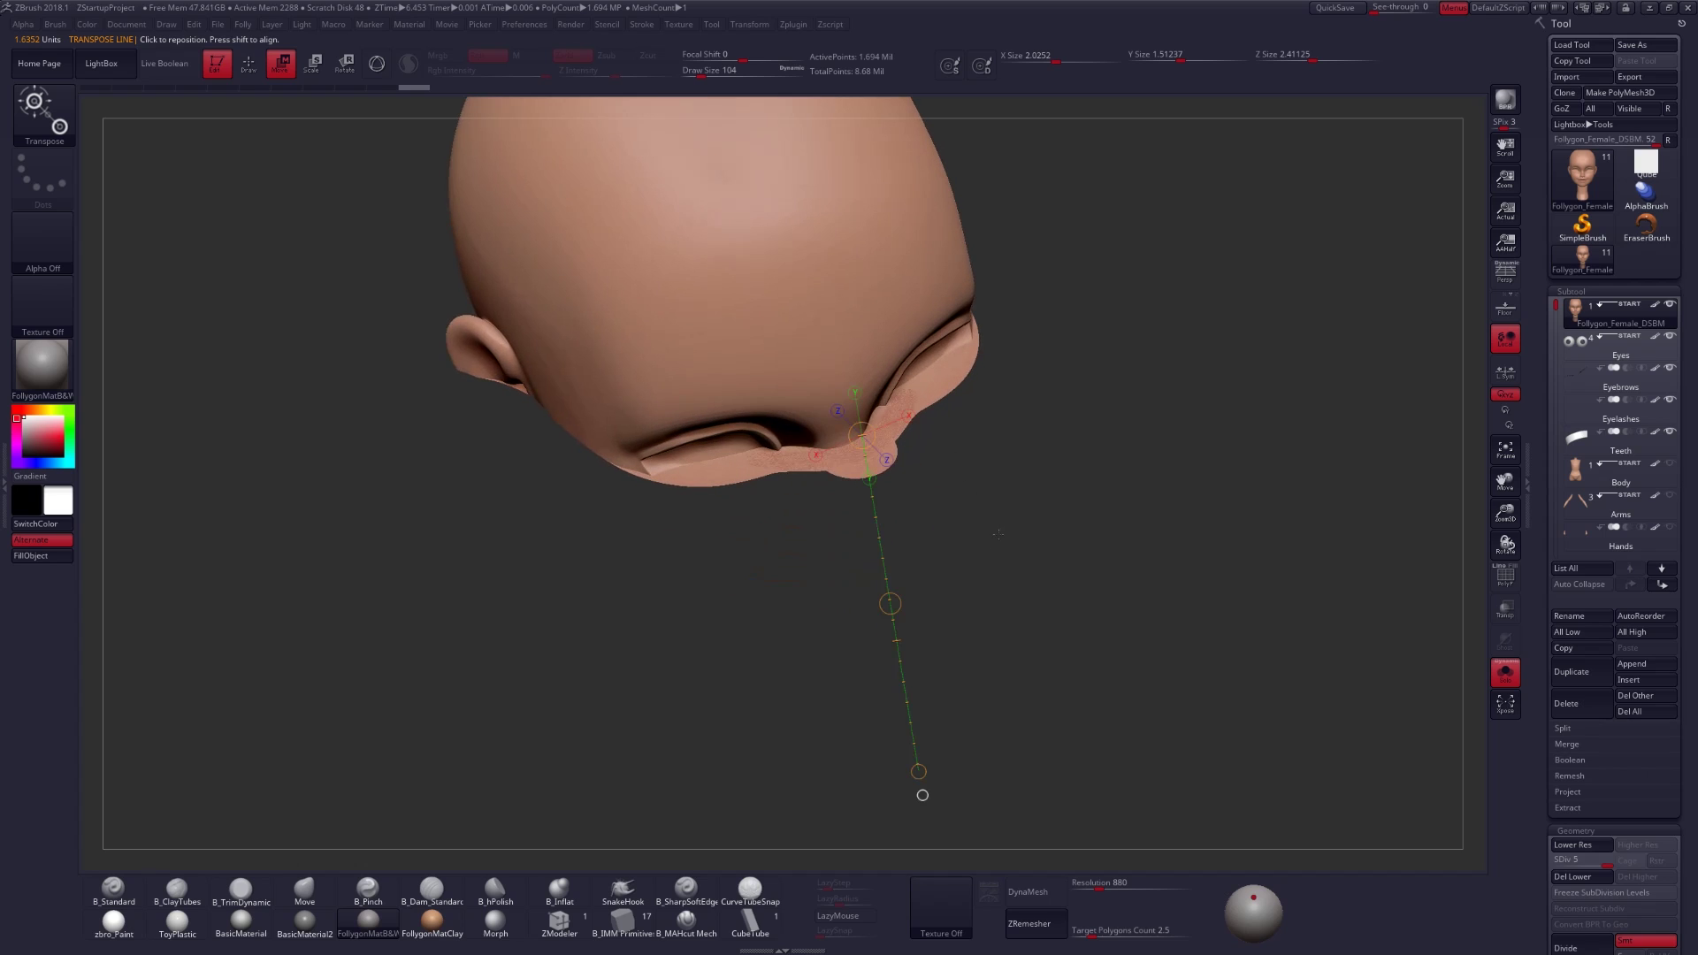
{"action": "left_click_drag", "start_coordinate": [993, 500], "coordinate": [1065, 508], "text": "shift"}
- Return the full head to Draw mode and bring up the selection and clip brushes
{"action": "key", "text": "q"}
{"action": "left_click", "coordinate": [1132, 512], "text": "ctrl+shift"}
{"action": "key", "text": "ctrl+shift"}
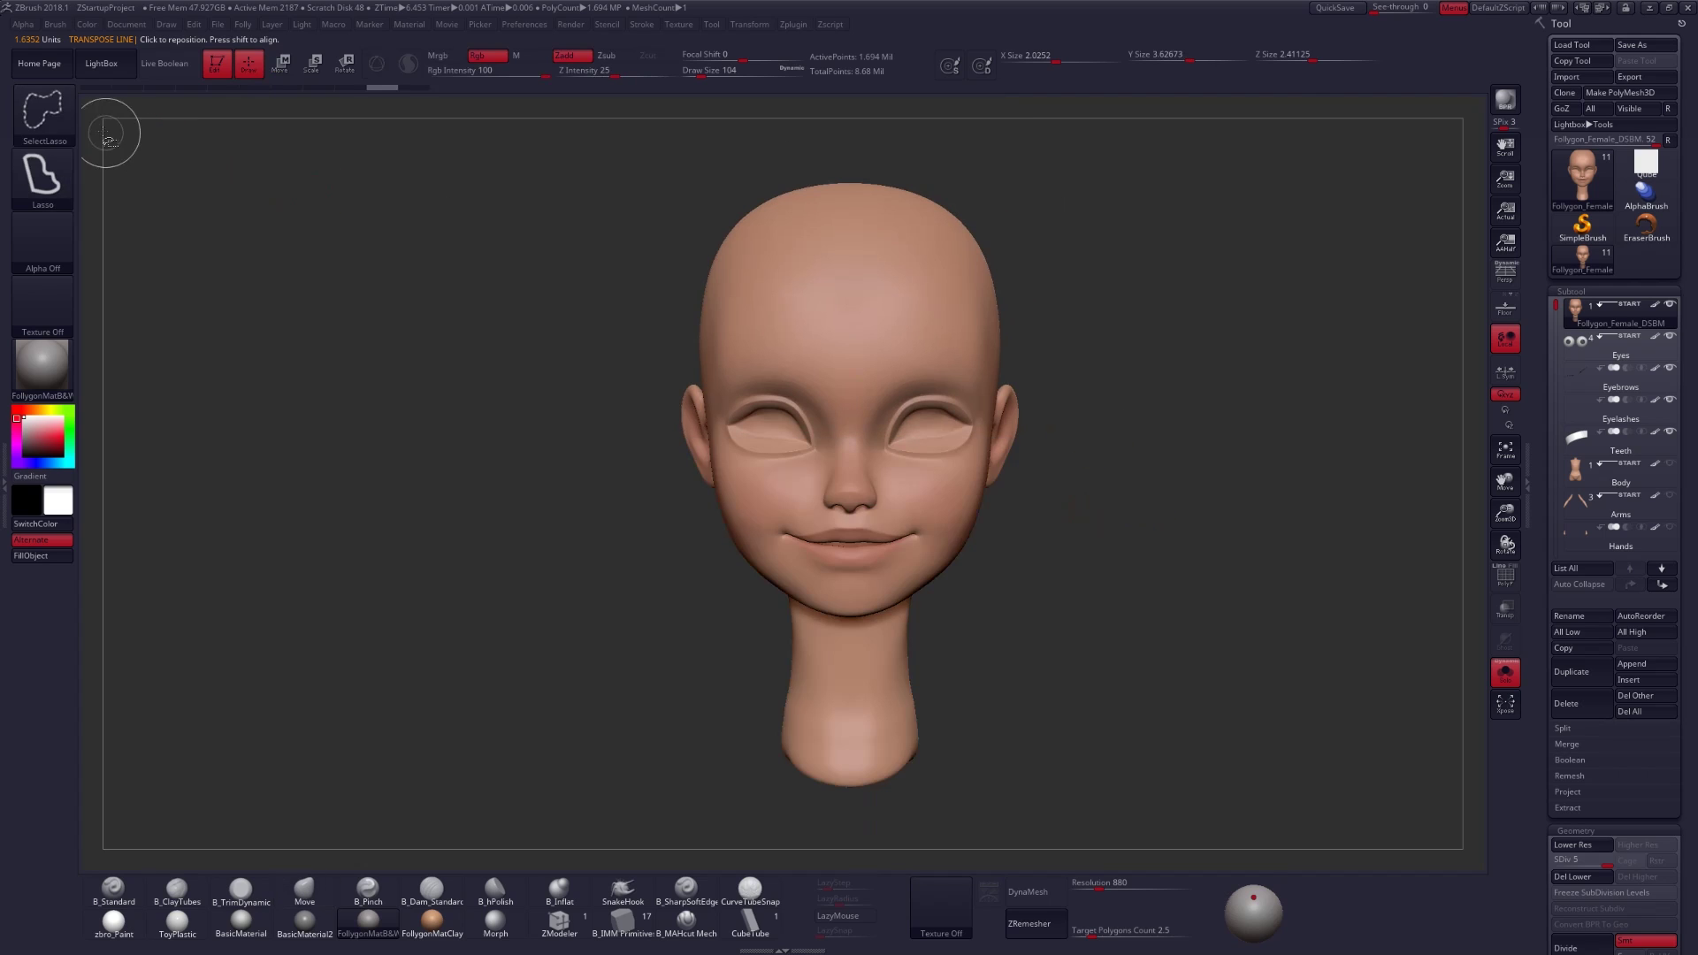
{"action": "left_click", "coordinate": [44, 113]}
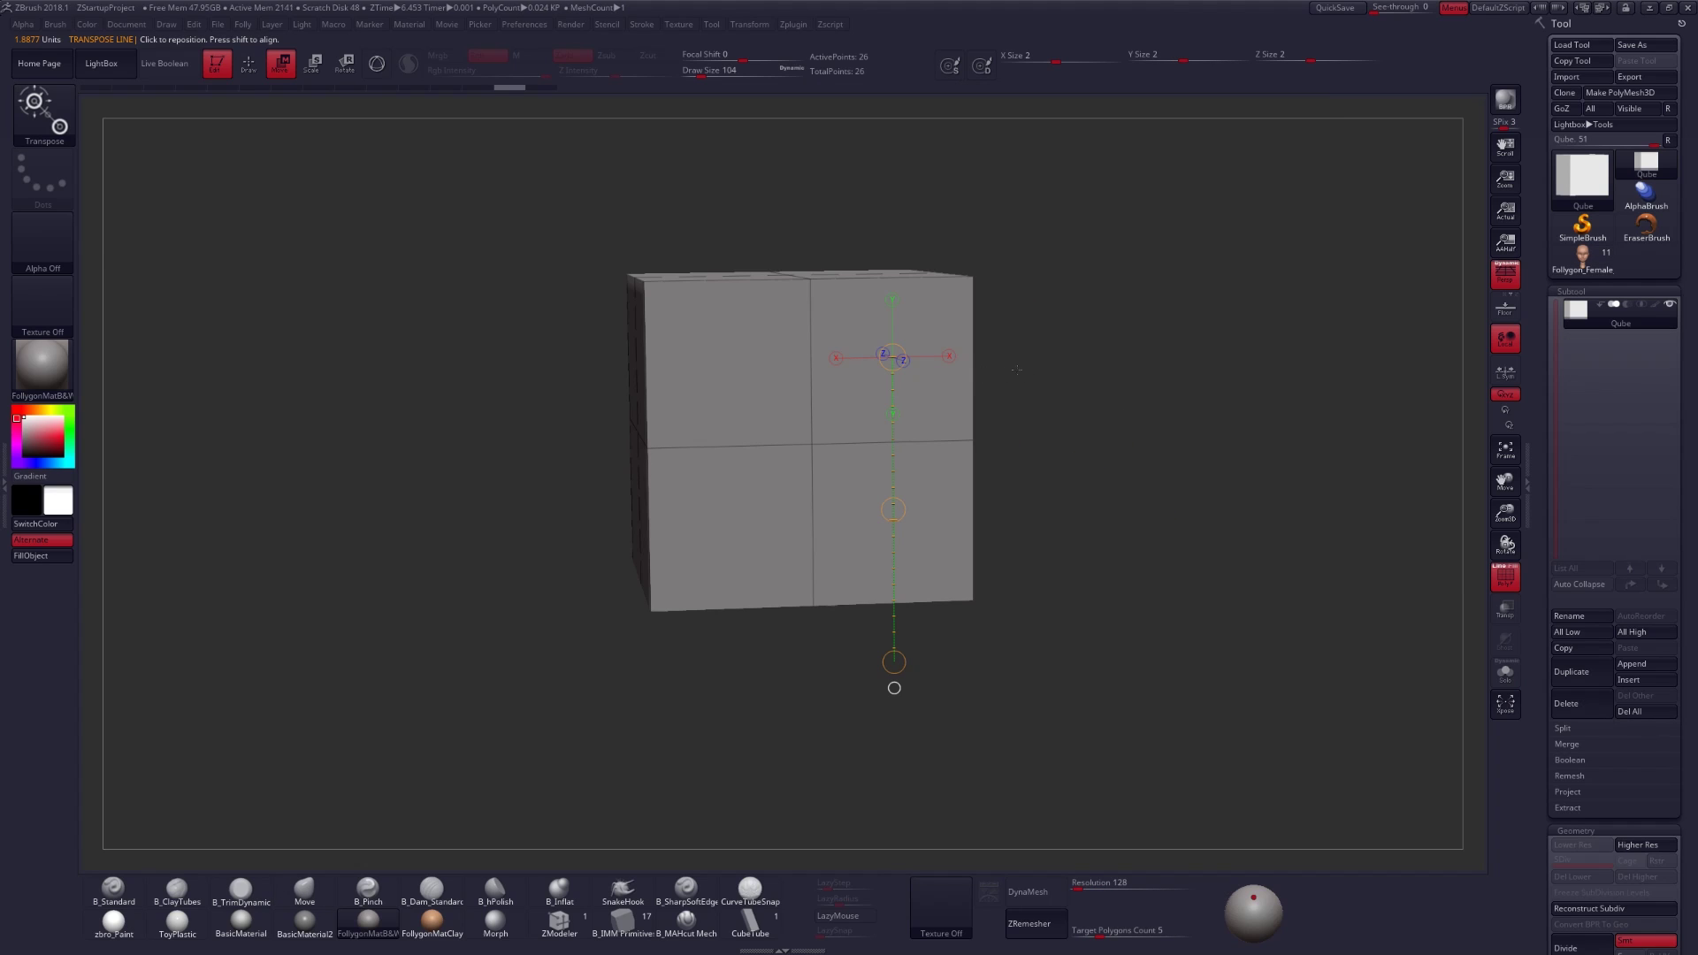
- Try deforming the cube from the Transpose line's start point, undo it, and open the Gizmo's customization options
{"action": "mouse_move", "coordinate": [893, 357]}
{"action": "left_mouse_down"}
{"action": "mouse_move", "coordinate": [904, 379]}
{"action": "mouse_move", "coordinate": [901, 352]}
{"action": "left_mouse_up"}
{"action": "key", "text": "ctrl+z"}
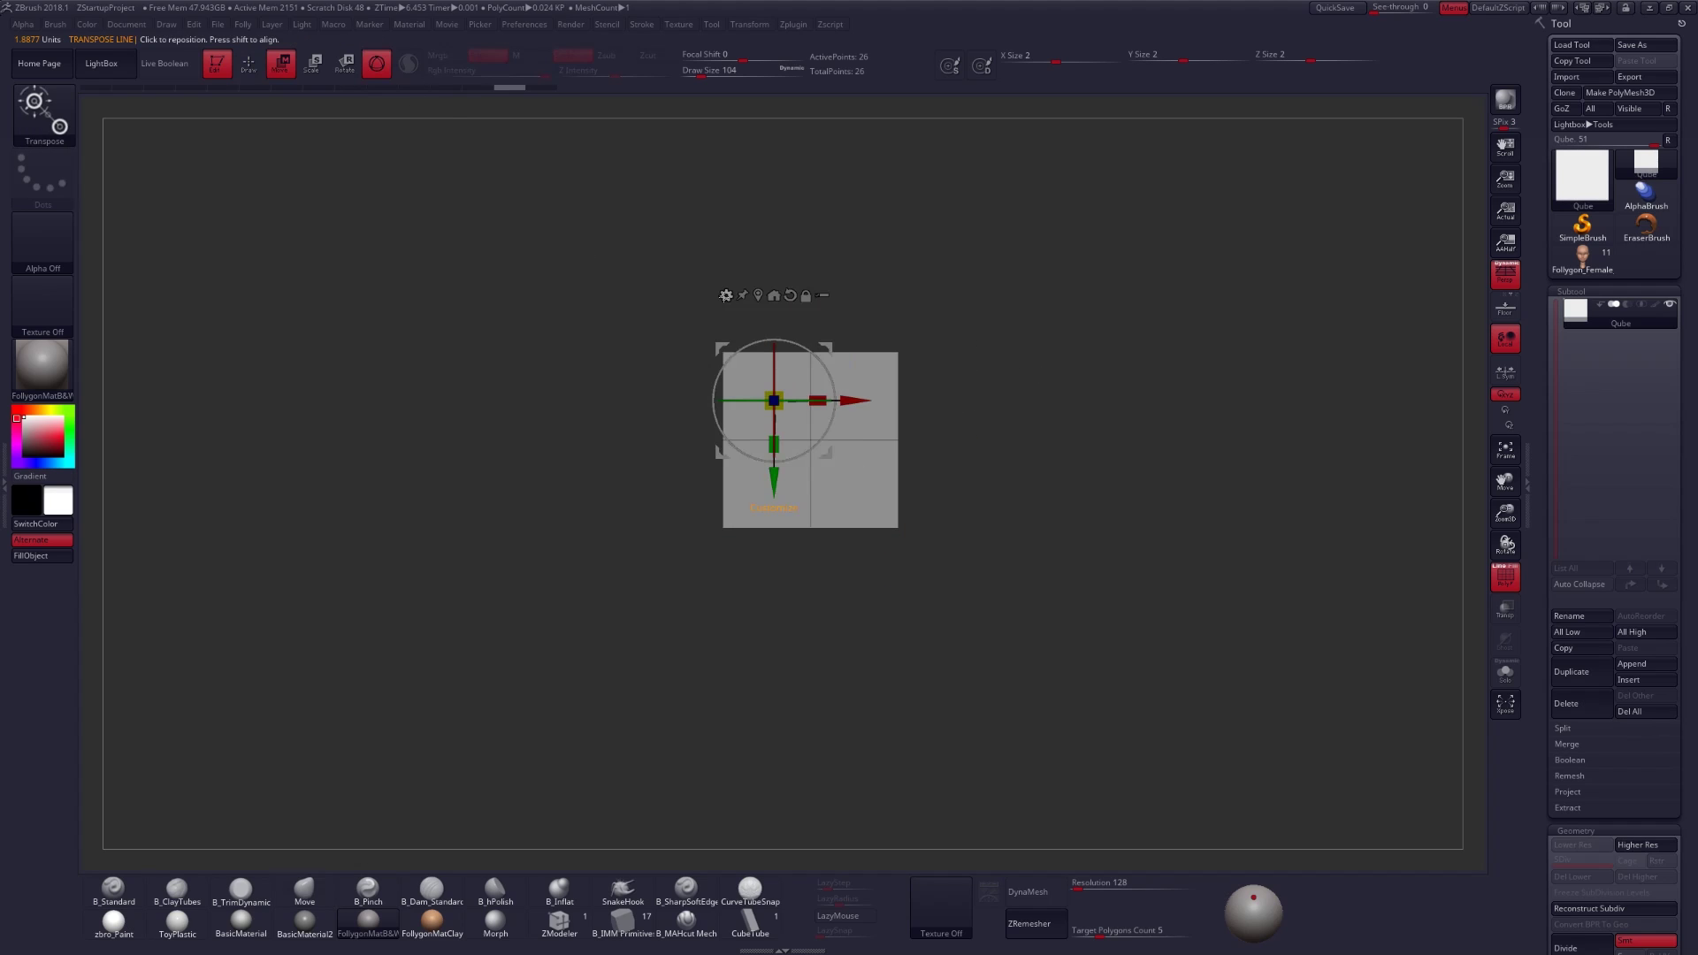
{"action": "left_click", "coordinate": [726, 296]}
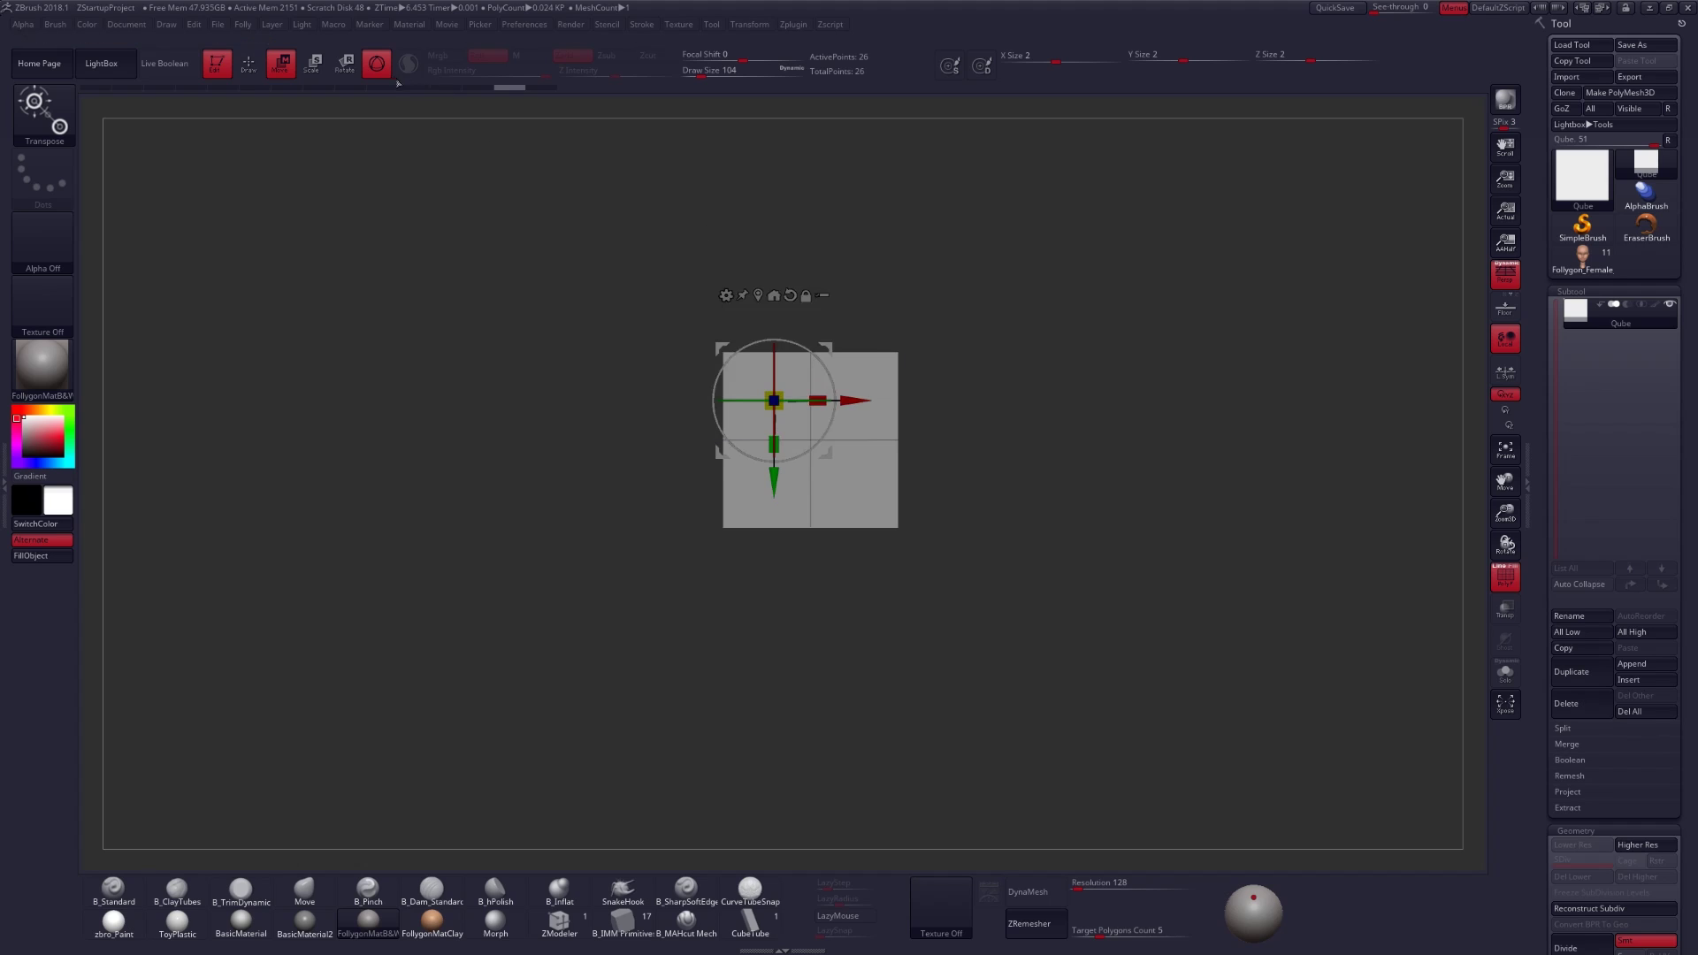
- Switch from the Gizmo back to the Transpose line and stretch the cube vertically to about 5.10 units tall
{"action": "left_click", "coordinate": [377, 64]}
{"action": "left_click_drag", "start_coordinate": [810, 352], "coordinate": [810, 801]}
{"action": "right_click_drag", "start_coordinate": [874, 645], "coordinate": [906, 516], "text": "alt"}
{"action": "left_click_drag", "start_coordinate": [843, 225], "coordinate": [842, 603]}
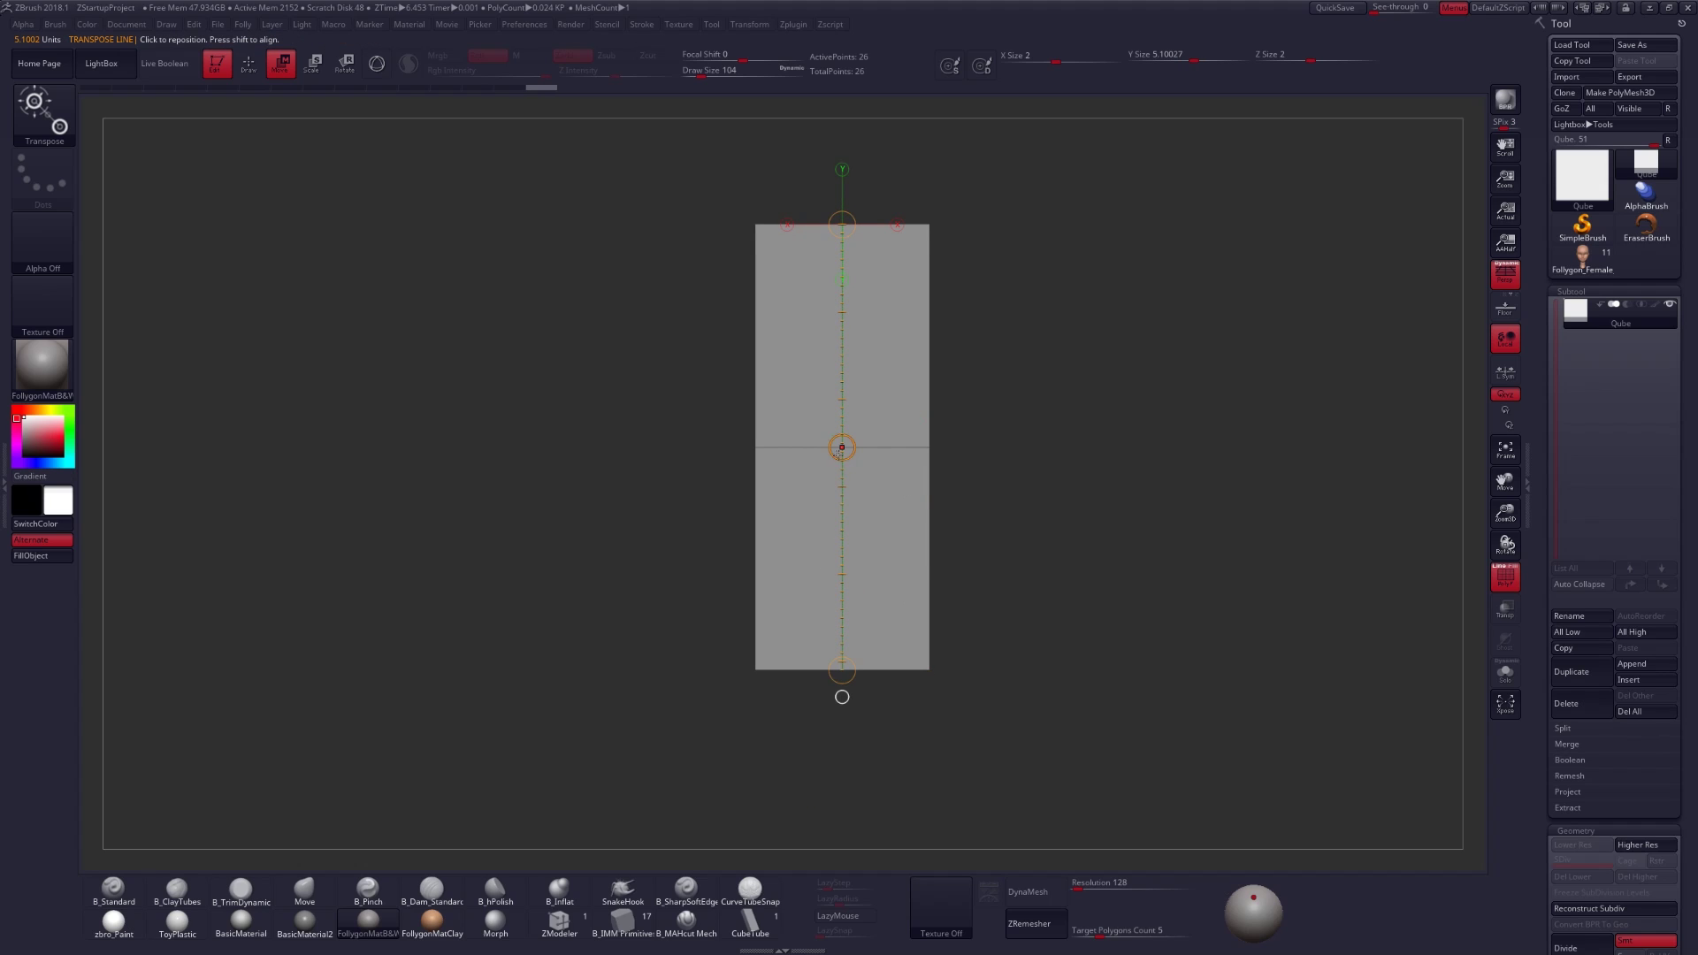
- Try deforming the stretched cube and the head from the midpoint of a vertical Transpose line running through each
{"action": "left_click_drag", "start_coordinate": [842, 448], "coordinate": [872, 381]}
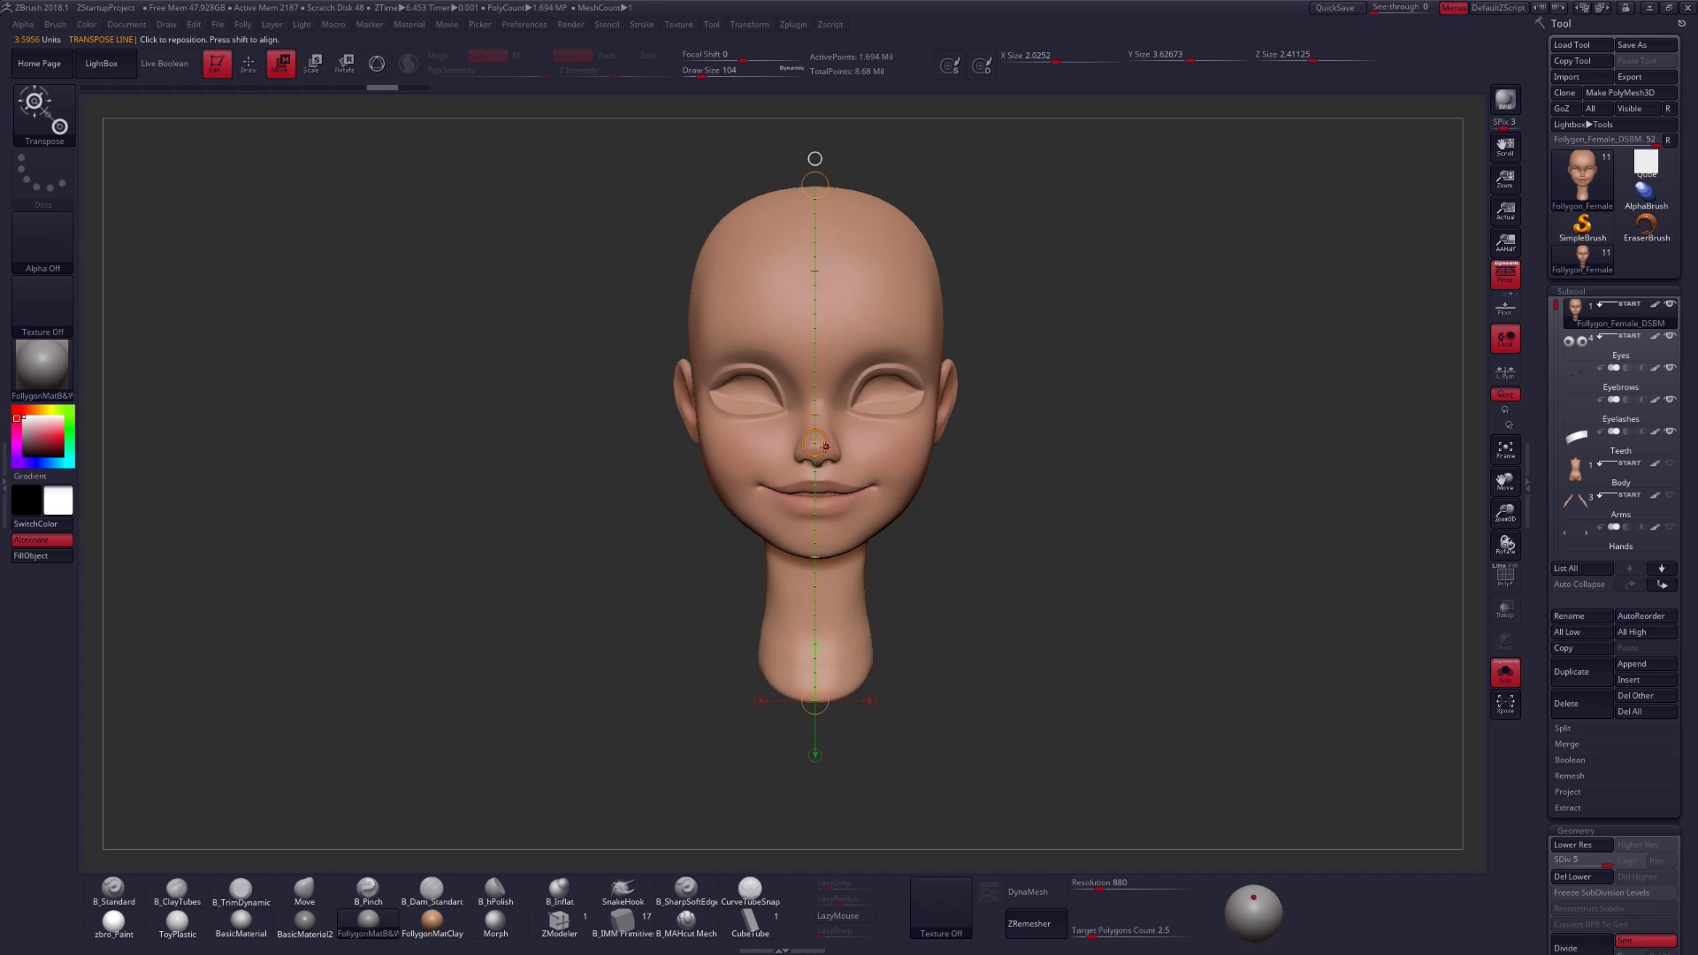
{"action": "left_click_drag", "start_coordinate": [819, 444], "coordinate": [883, 453]}
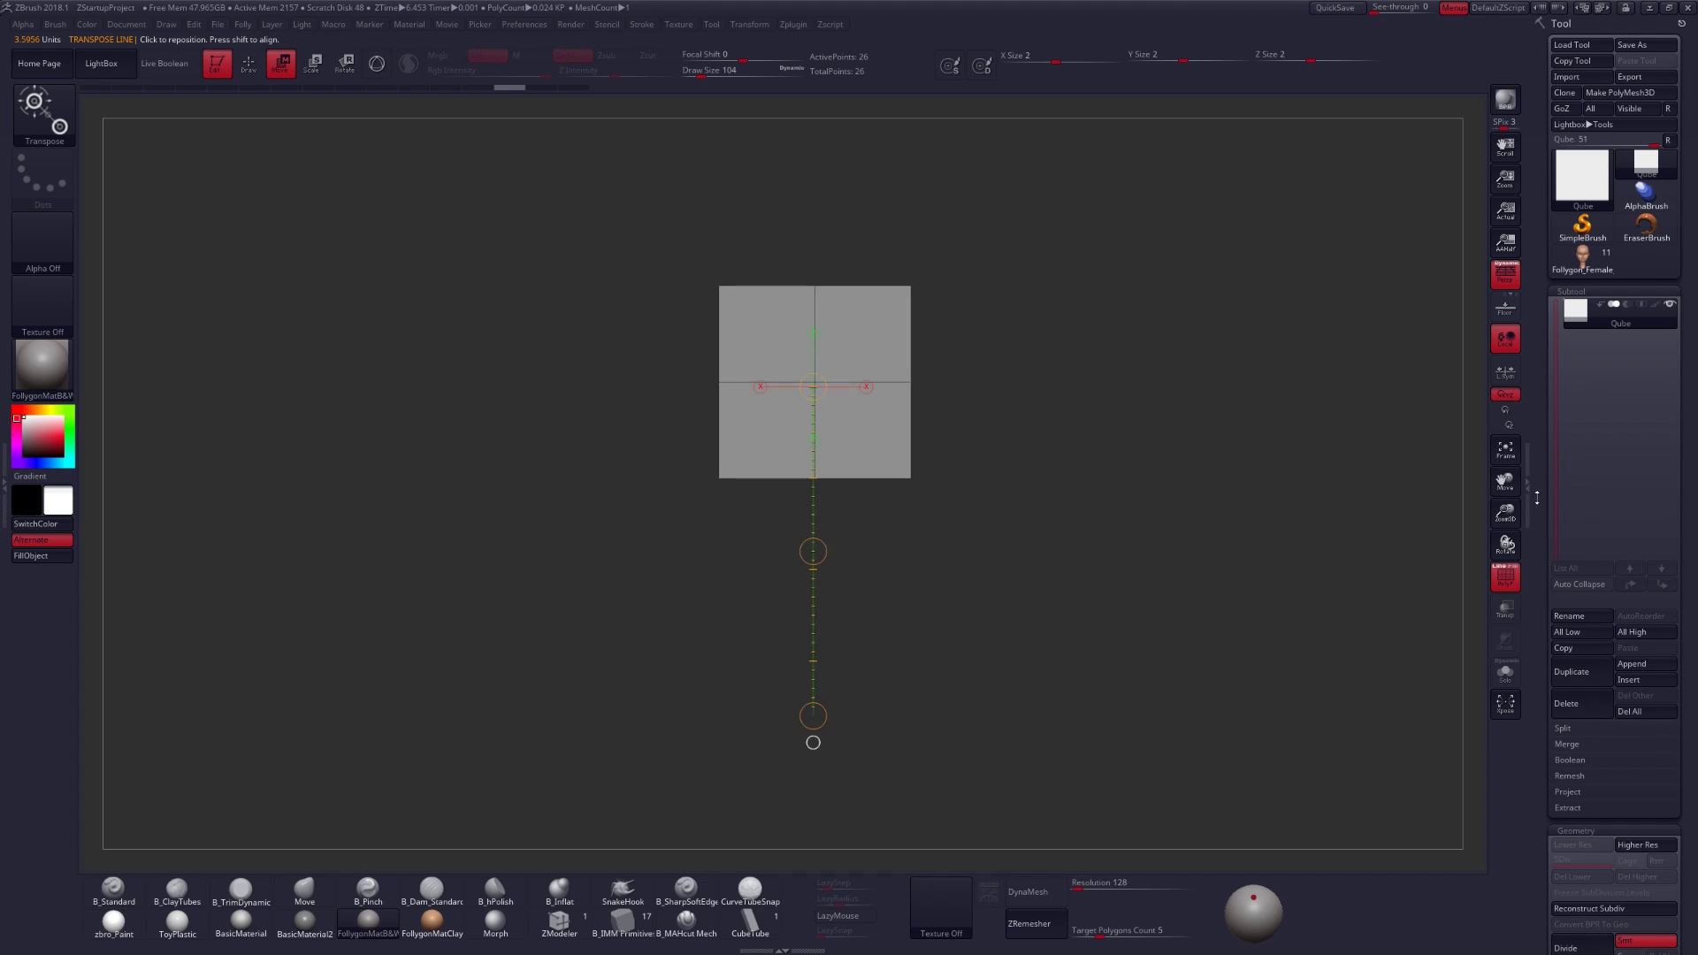
- Open the cube's Deformation options and examine the Inflate setting
{"action": "scroll", "coordinate": [1575, 300], "scroll_direction": "down", "scroll_amount": 10}
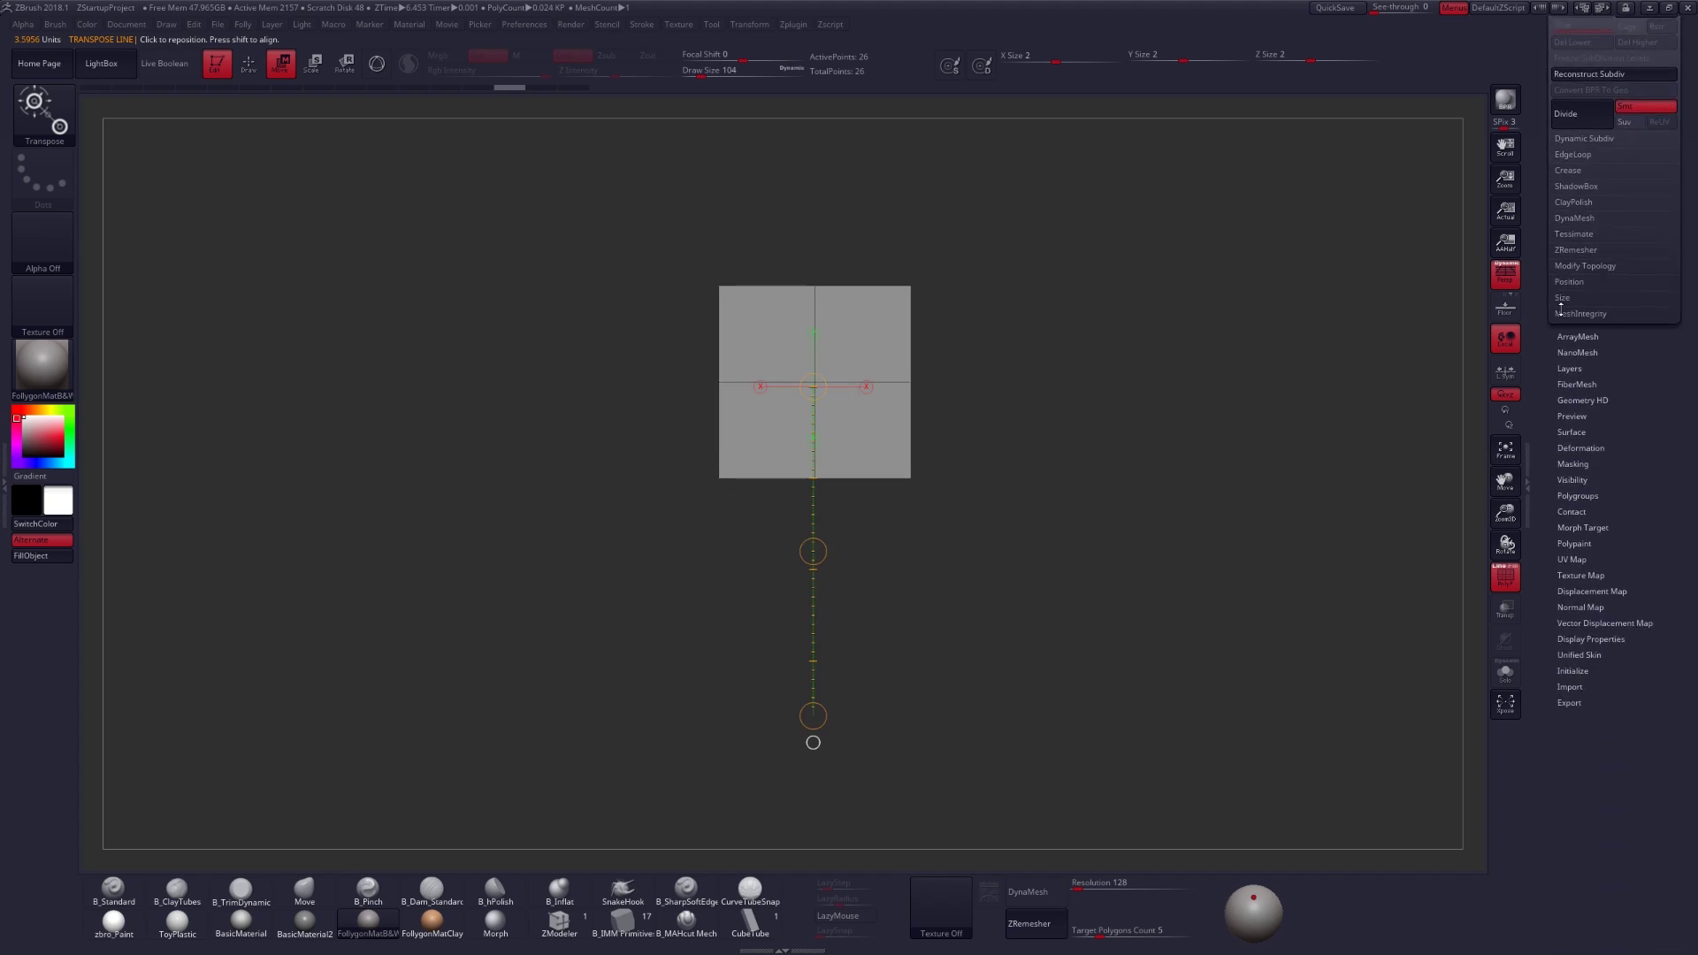
{"action": "left_click", "coordinate": [1586, 314]}
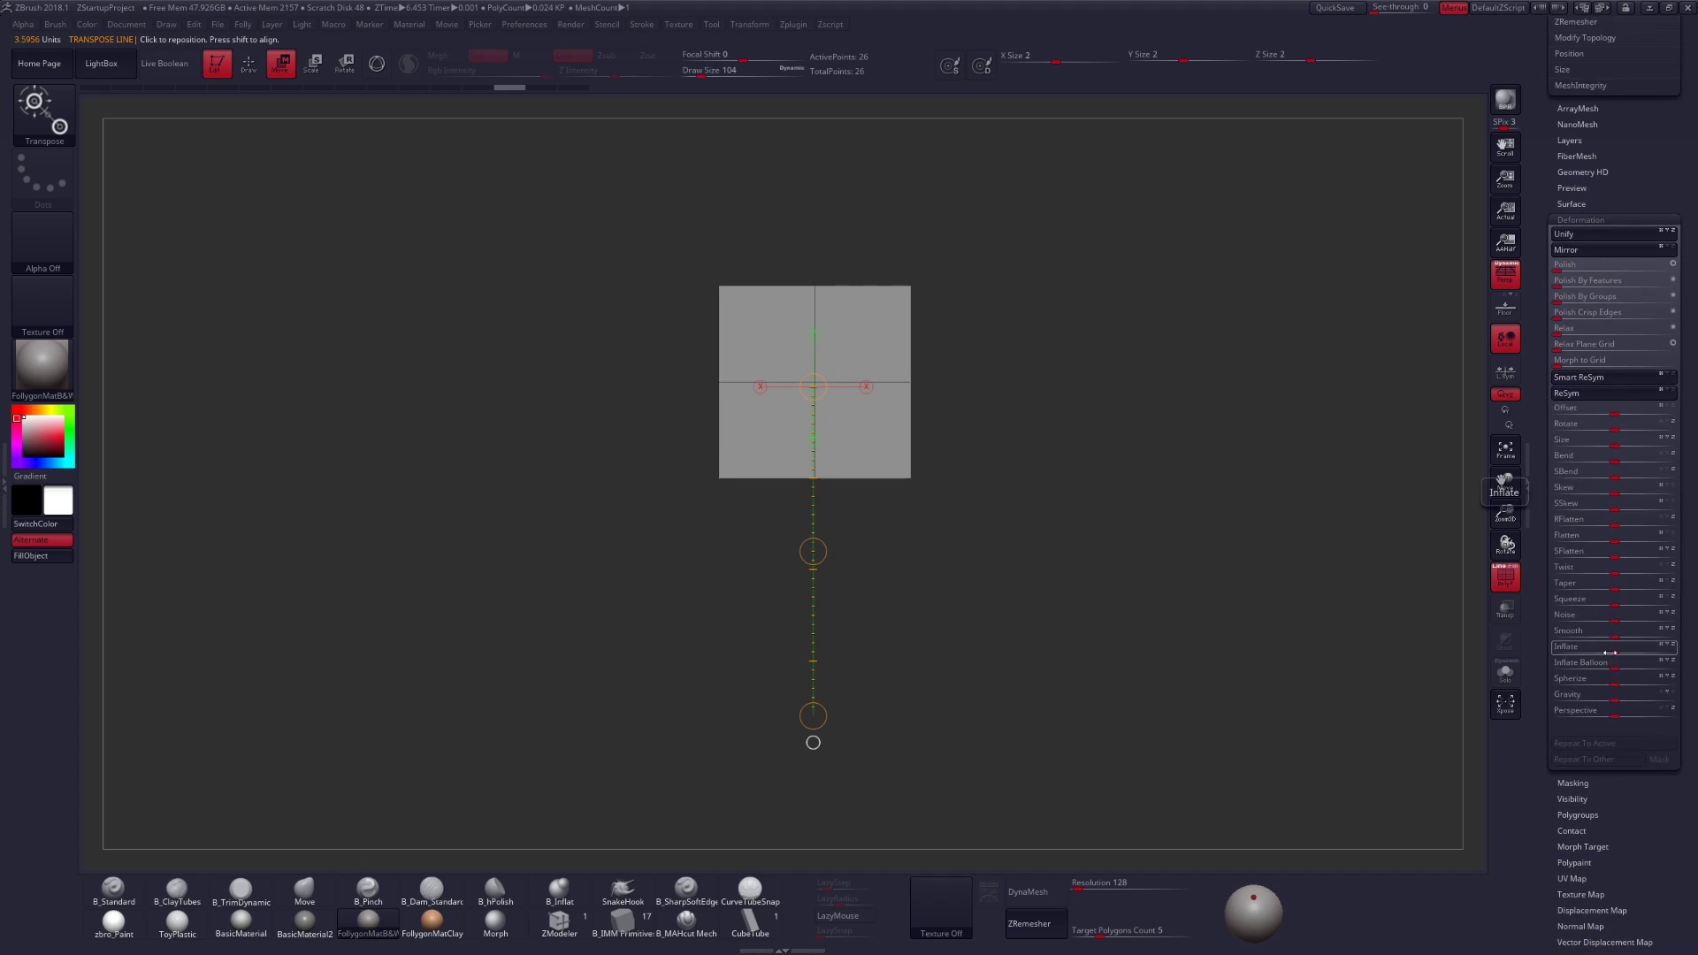
{"action": "scroll", "coordinate": [1586, 504], "scroll_direction": "up", "scroll_amount": 10}
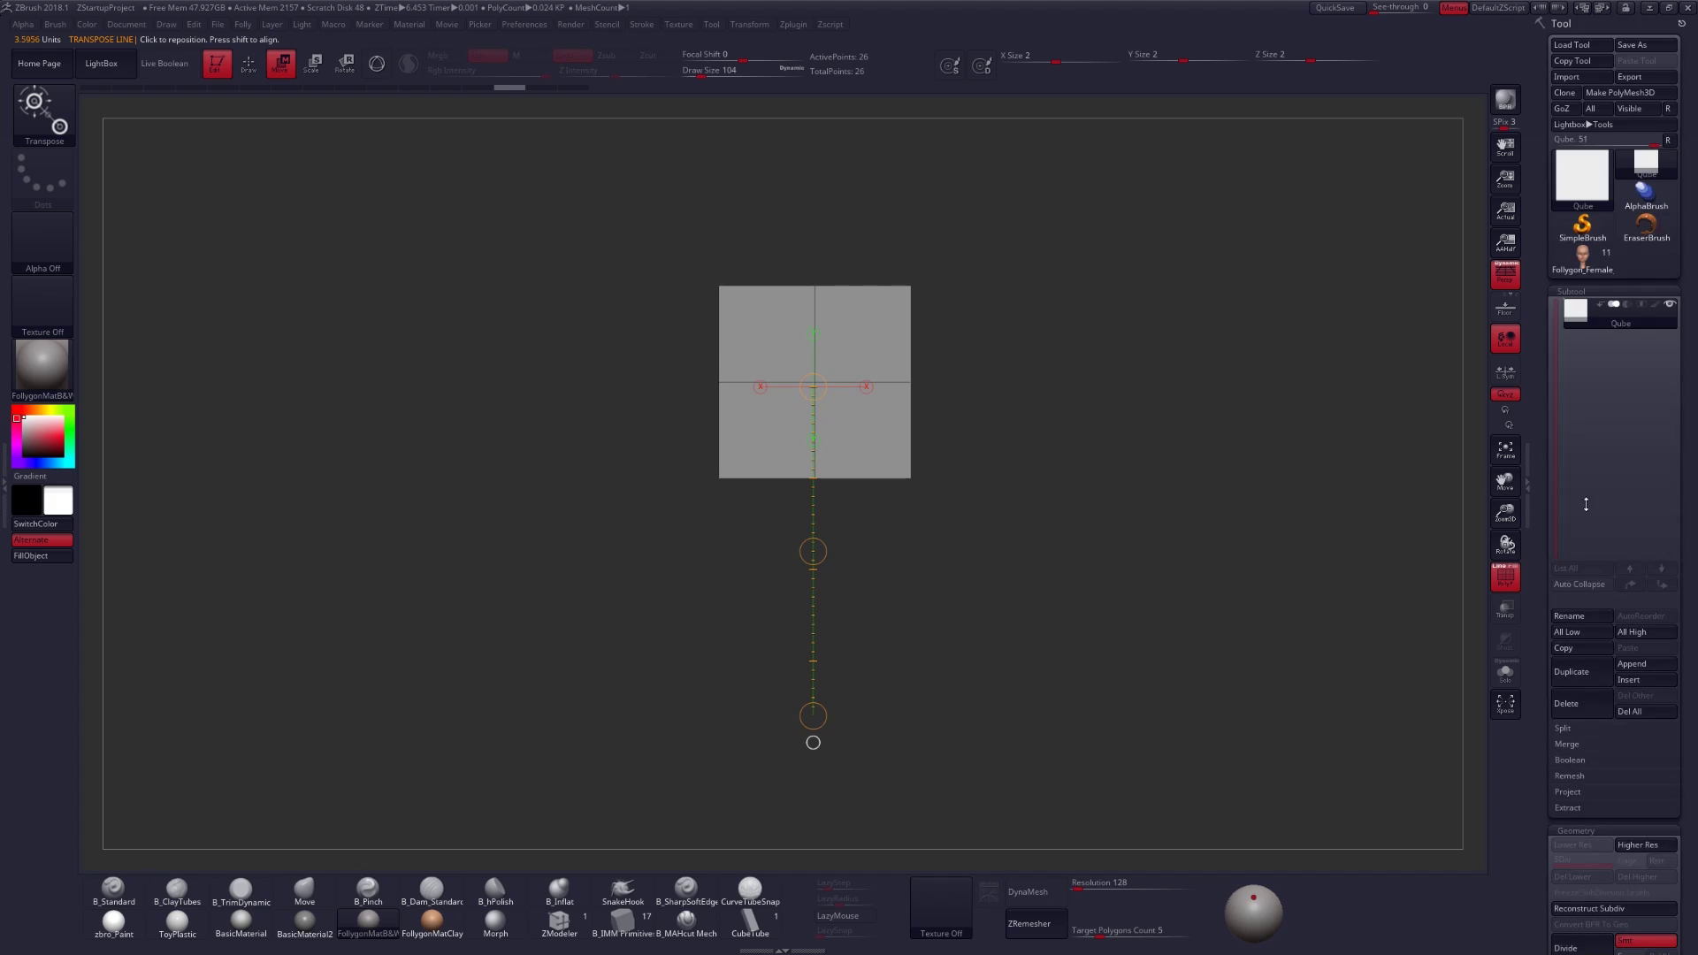
- Try deforming the cube and the head from the end point of a Transpose line started on each model's front
{"action": "right_click_drag", "start_coordinate": [966, 590], "coordinate": [987, 552], "text": "ctrl"}
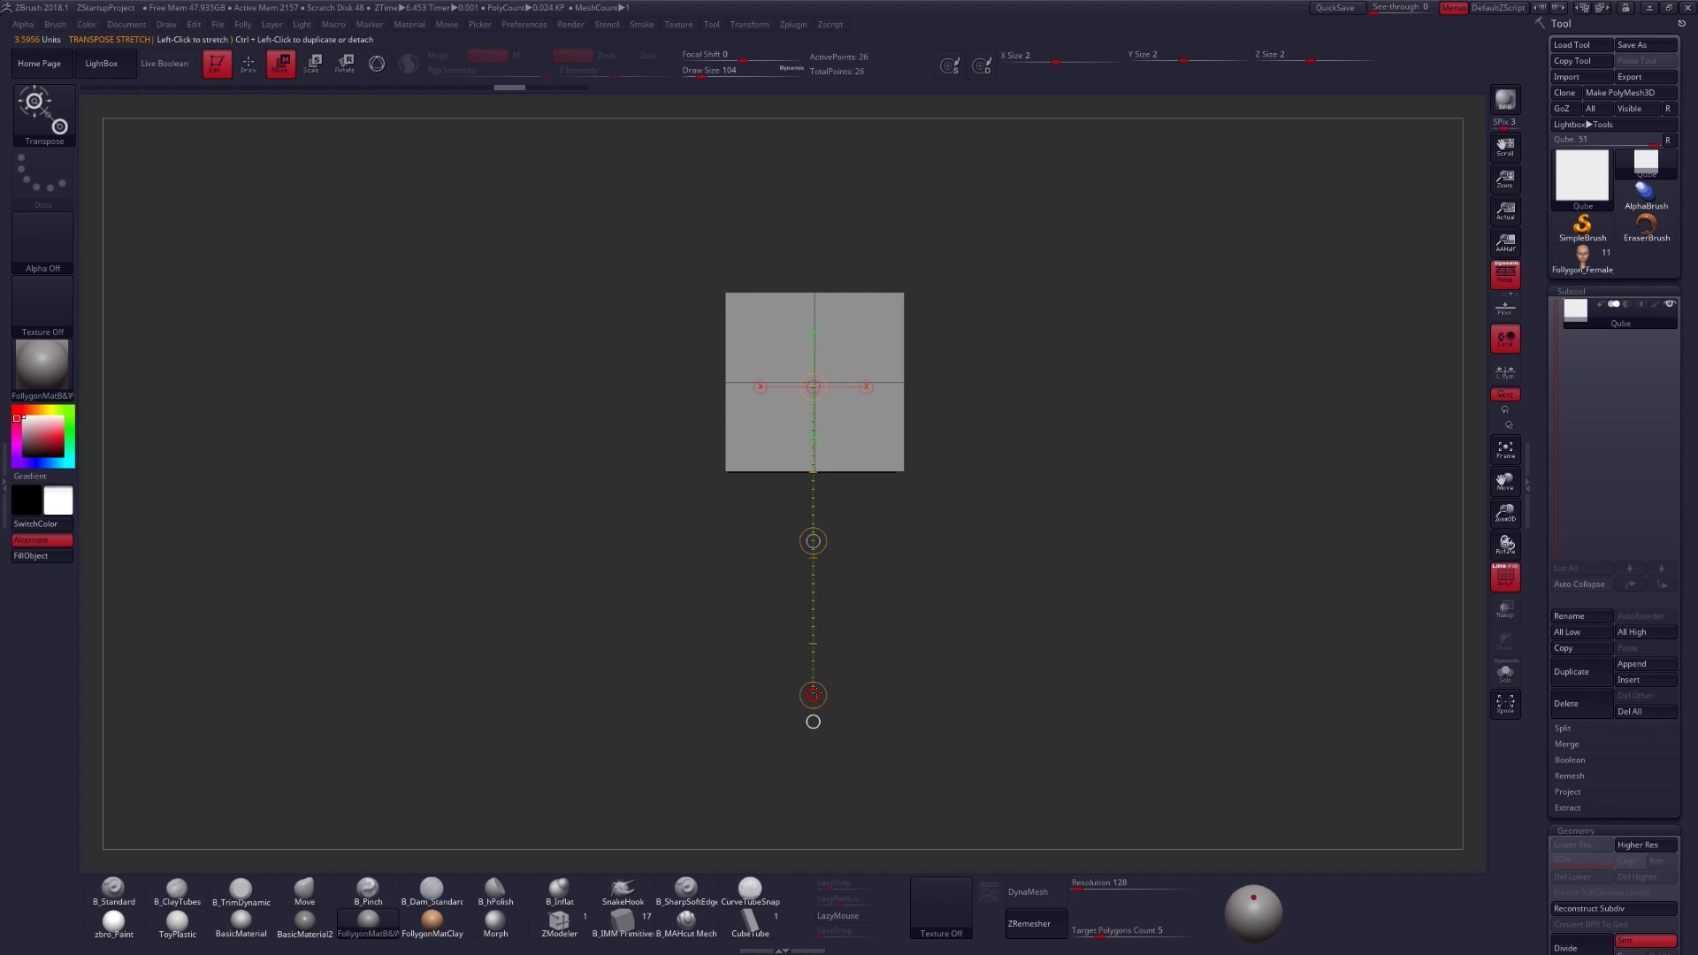
{"action": "left_click_drag", "start_coordinate": [813, 695], "coordinate": [795, 621]}
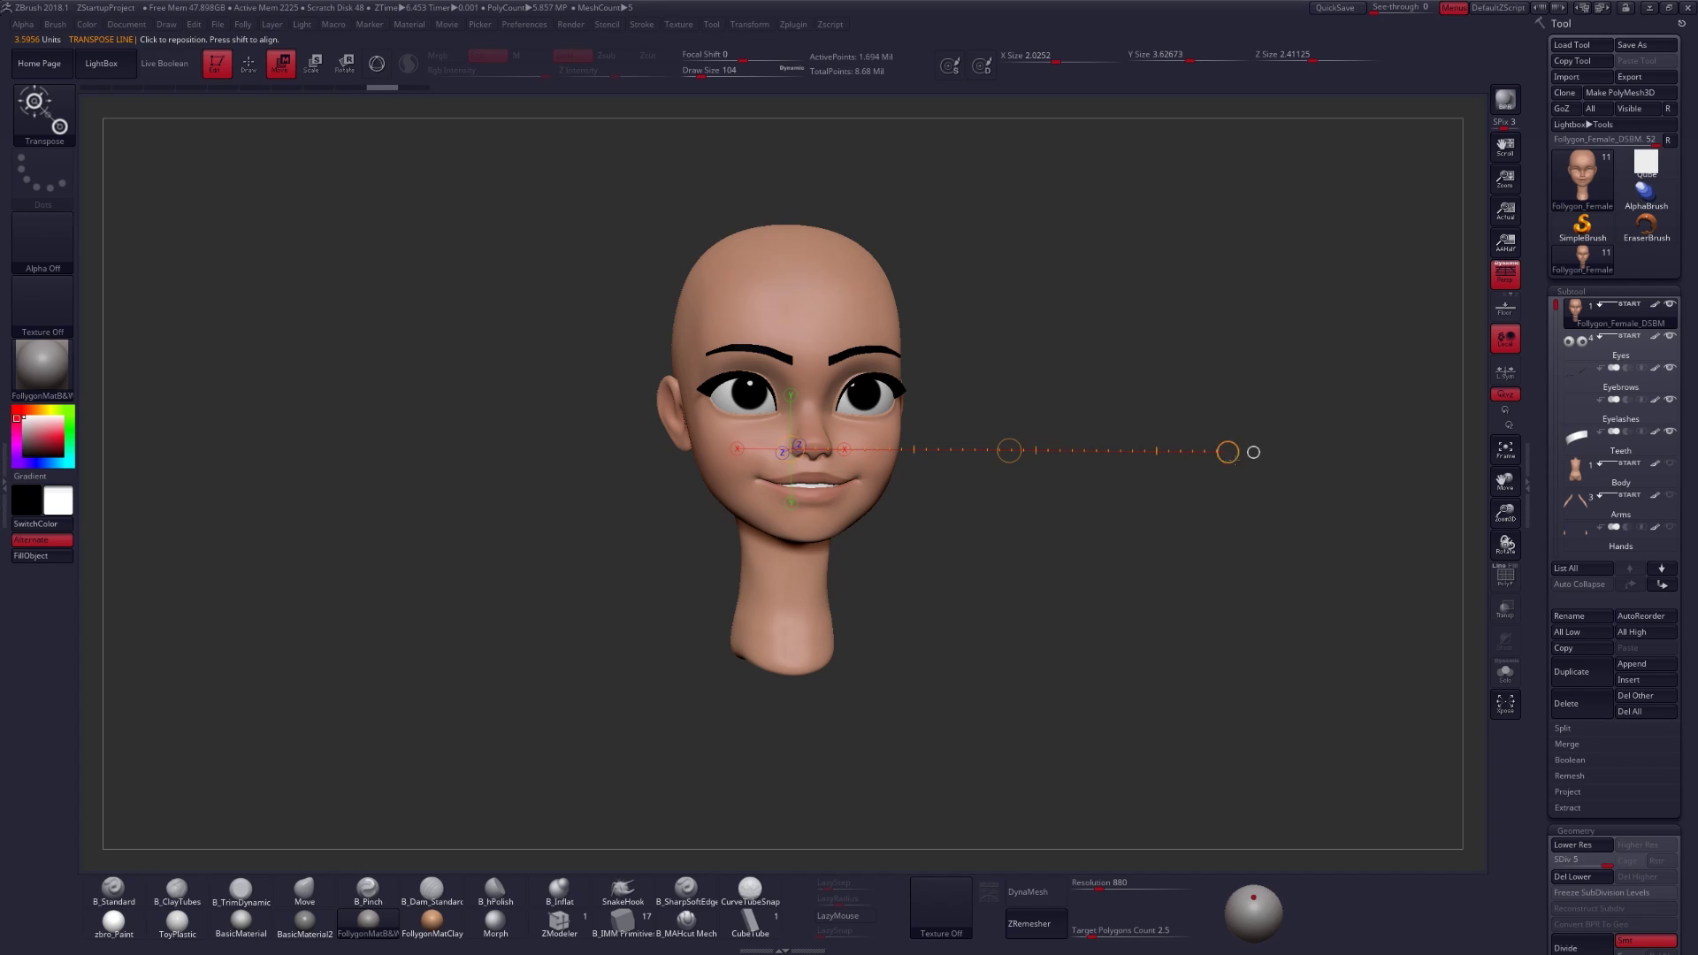
{"action": "left_click_drag", "start_coordinate": [1228, 452], "coordinate": [1337, 486]}
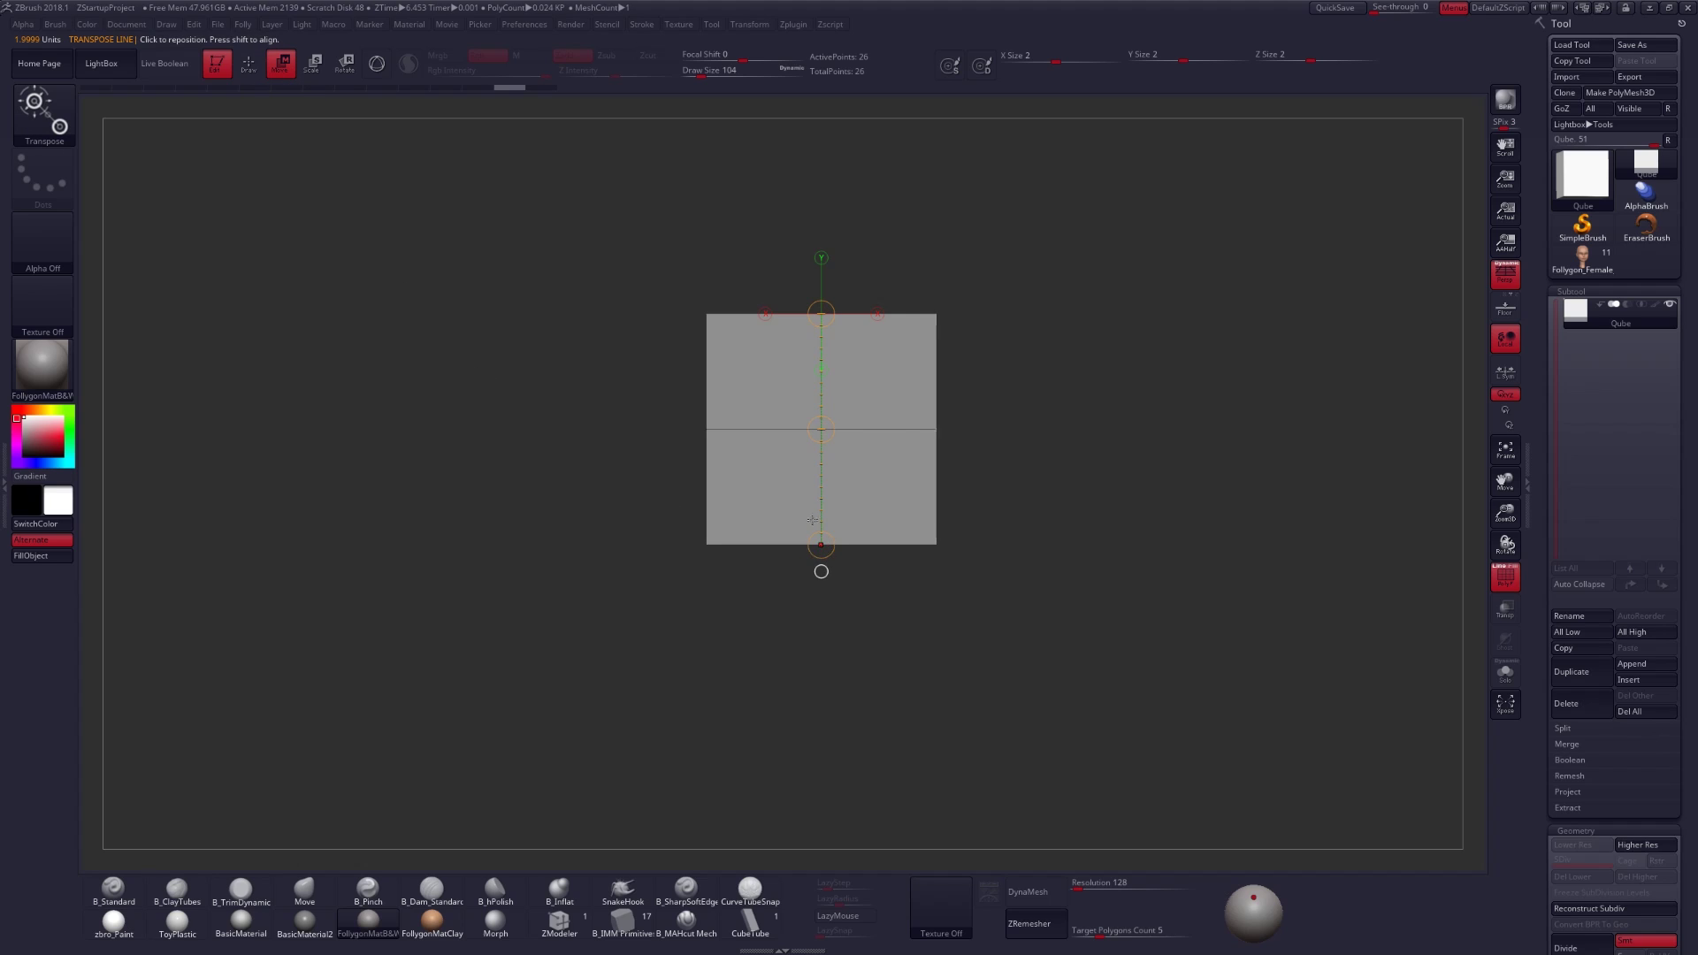
- Try pulling the cube's lower part from the bottom end of a vertical Transpose line, undoing each attempt
{"action": "left_click_drag", "start_coordinate": [820, 546], "coordinate": [907, 647]}
{"action": "key", "text": "ctrl+z"}
{"action": "left_click_drag", "start_coordinate": [820, 520], "coordinate": [778, 681]}
{"action": "key", "text": "ctrl+z"}
- Switch the Transpose line to Rotate and try twisting the cube from the line's midpoint and lower end point
{"action": "left_click", "coordinate": [344, 64]}
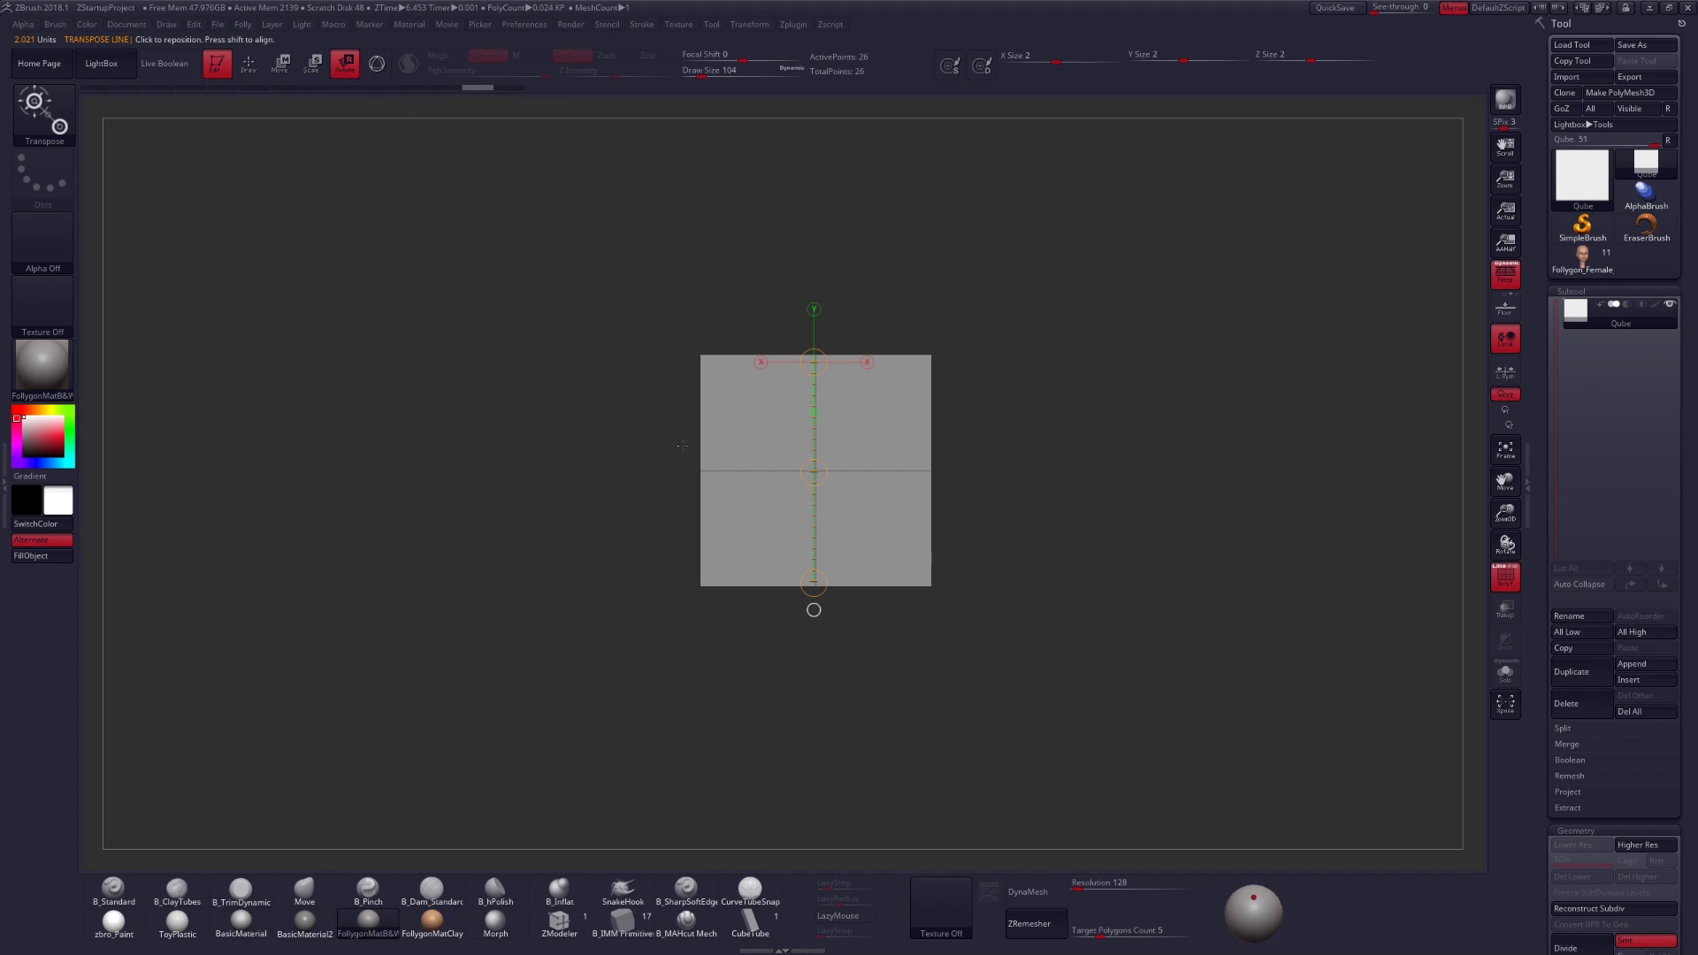
{"action": "left_click", "coordinate": [815, 472]}
{"action": "left_click_drag", "start_coordinate": [814, 472], "coordinate": [790, 352]}
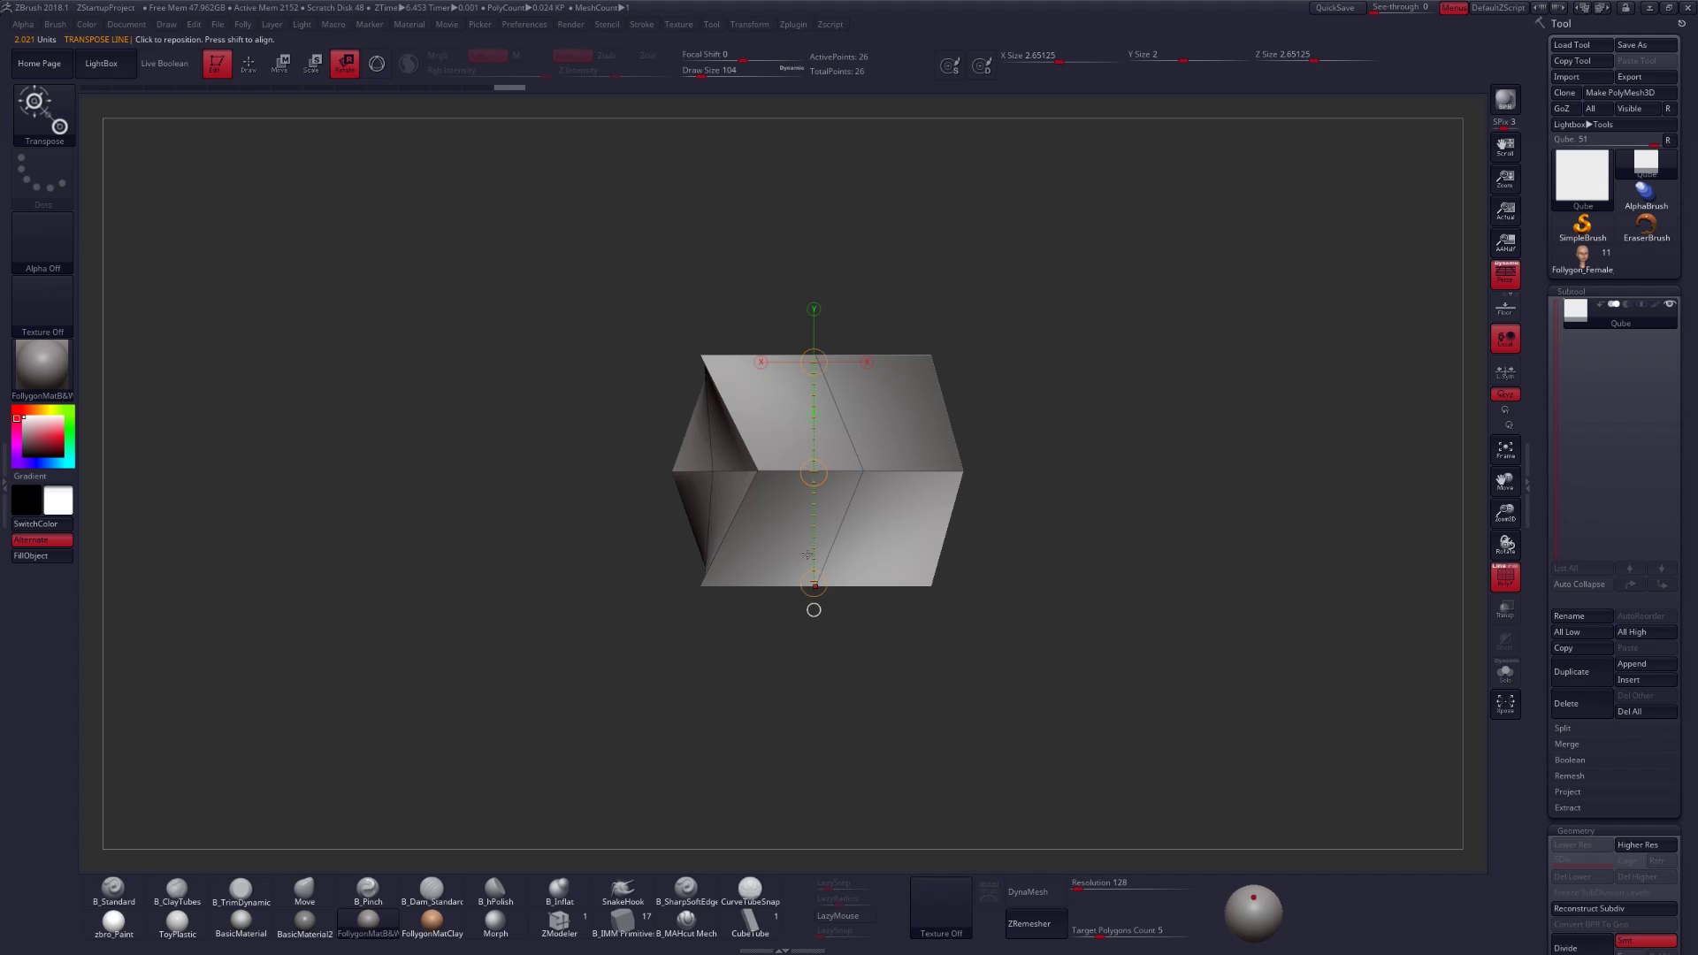
{"action": "key", "text": "ctrl+z"}
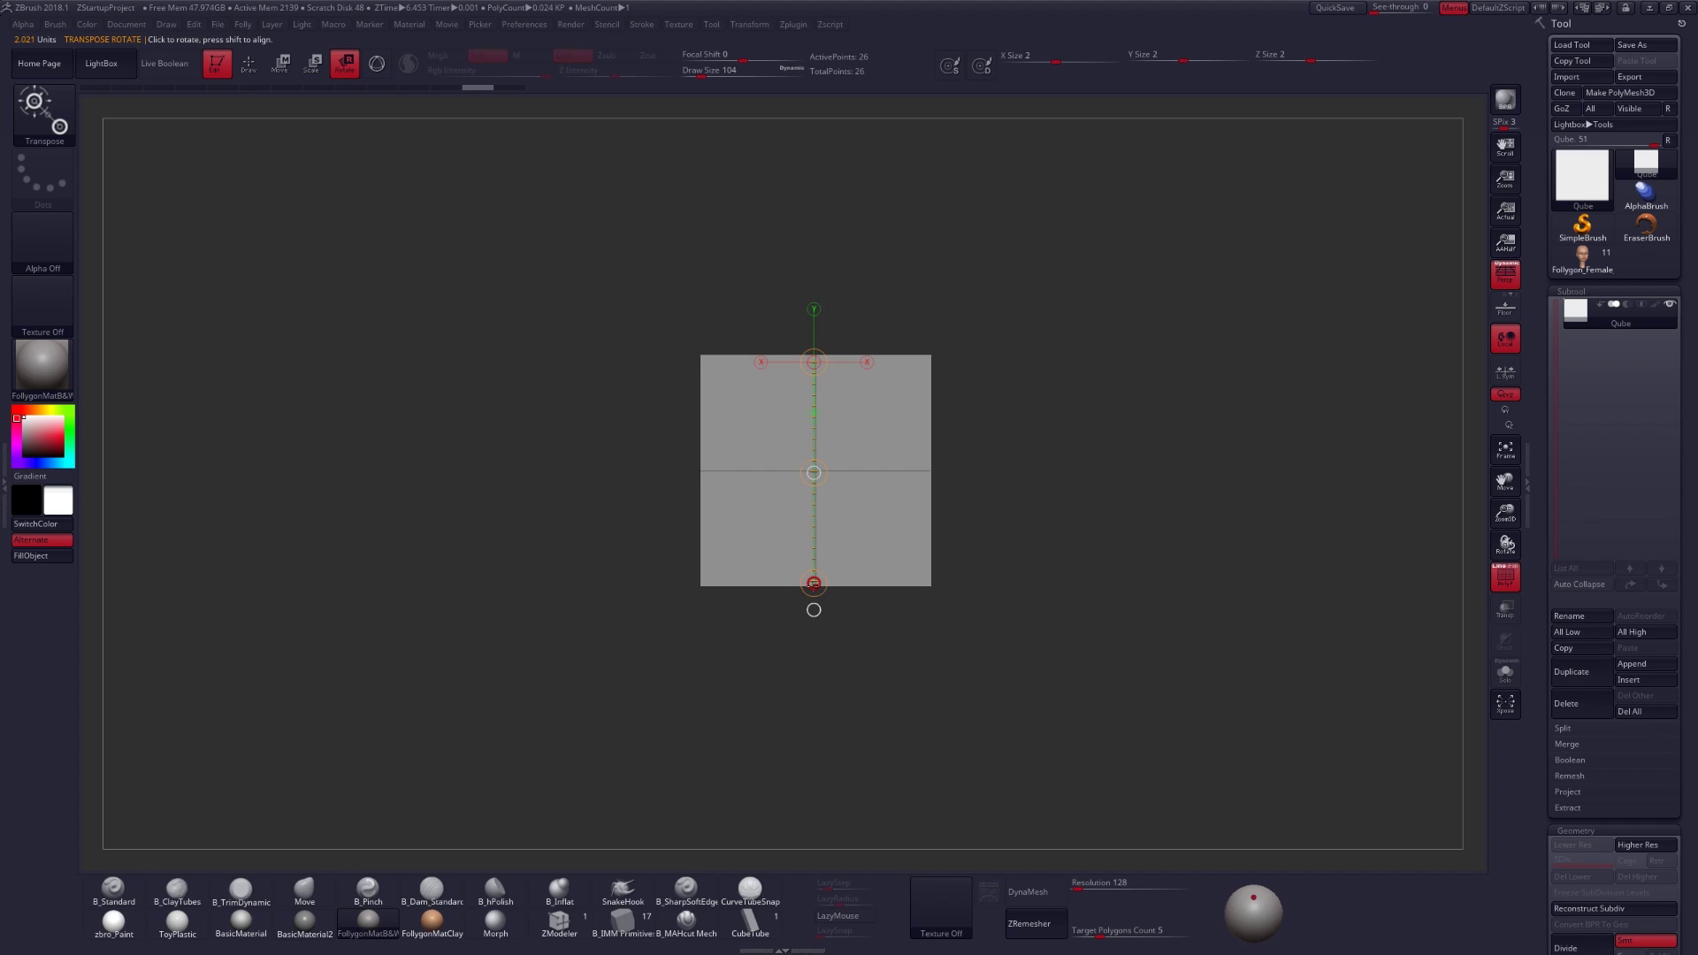
{"action": "mouse_move", "coordinate": [814, 583]}
{"action": "left_mouse_down"}
{"action": "mouse_move", "coordinate": [831, 594]}
{"action": "mouse_move", "coordinate": [781, 594]}
{"action": "left_mouse_up"}
{"action": "left_click_drag", "start_coordinate": [782, 594], "coordinate": [822, 603]}
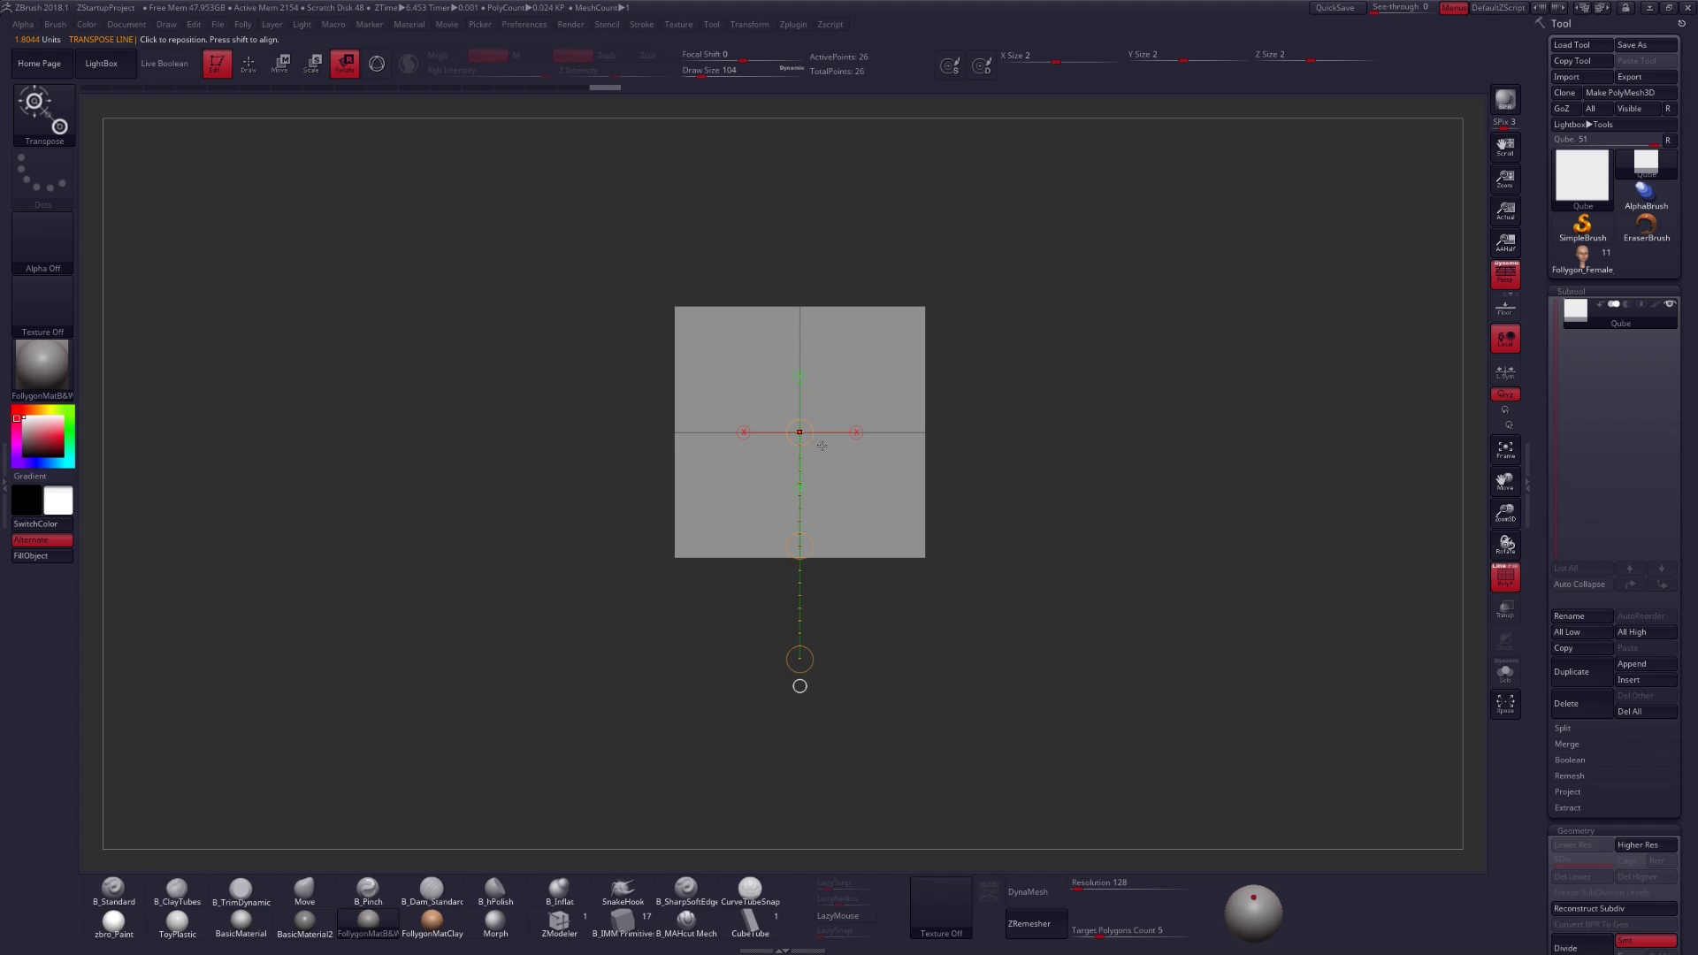
- Open the Transpose preferences and examine what the Rotation Steps setting does
{"action": "left_click", "coordinate": [528, 25]}
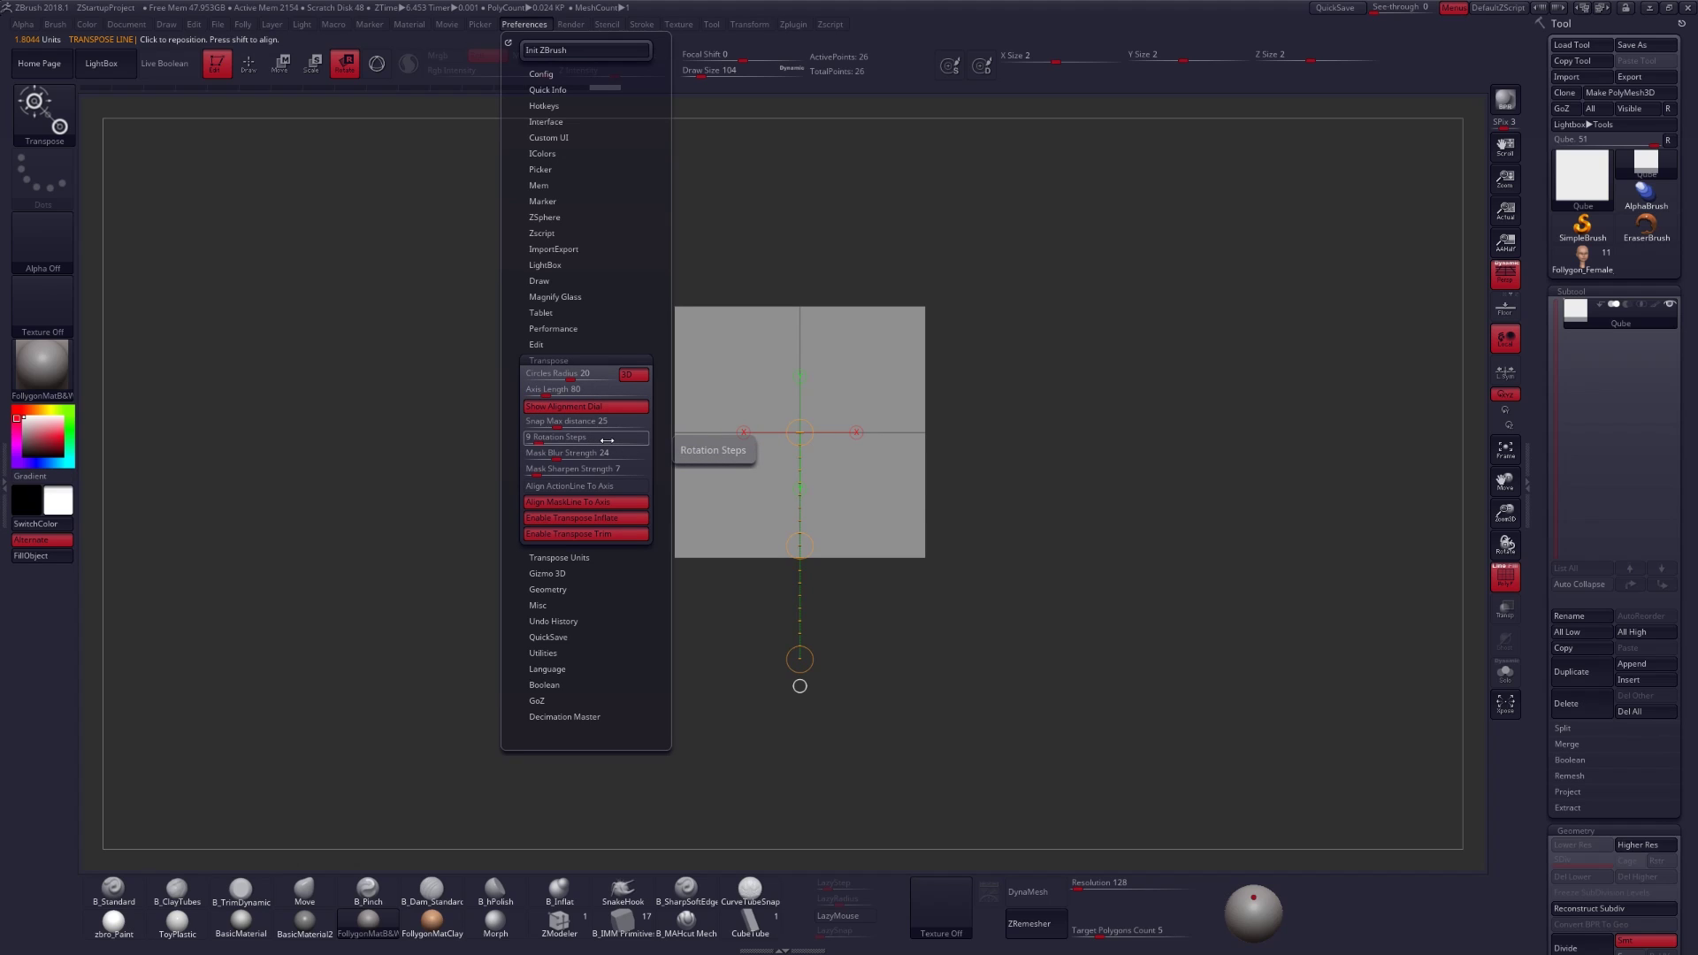
{"action": "key", "text": "ctrl"}
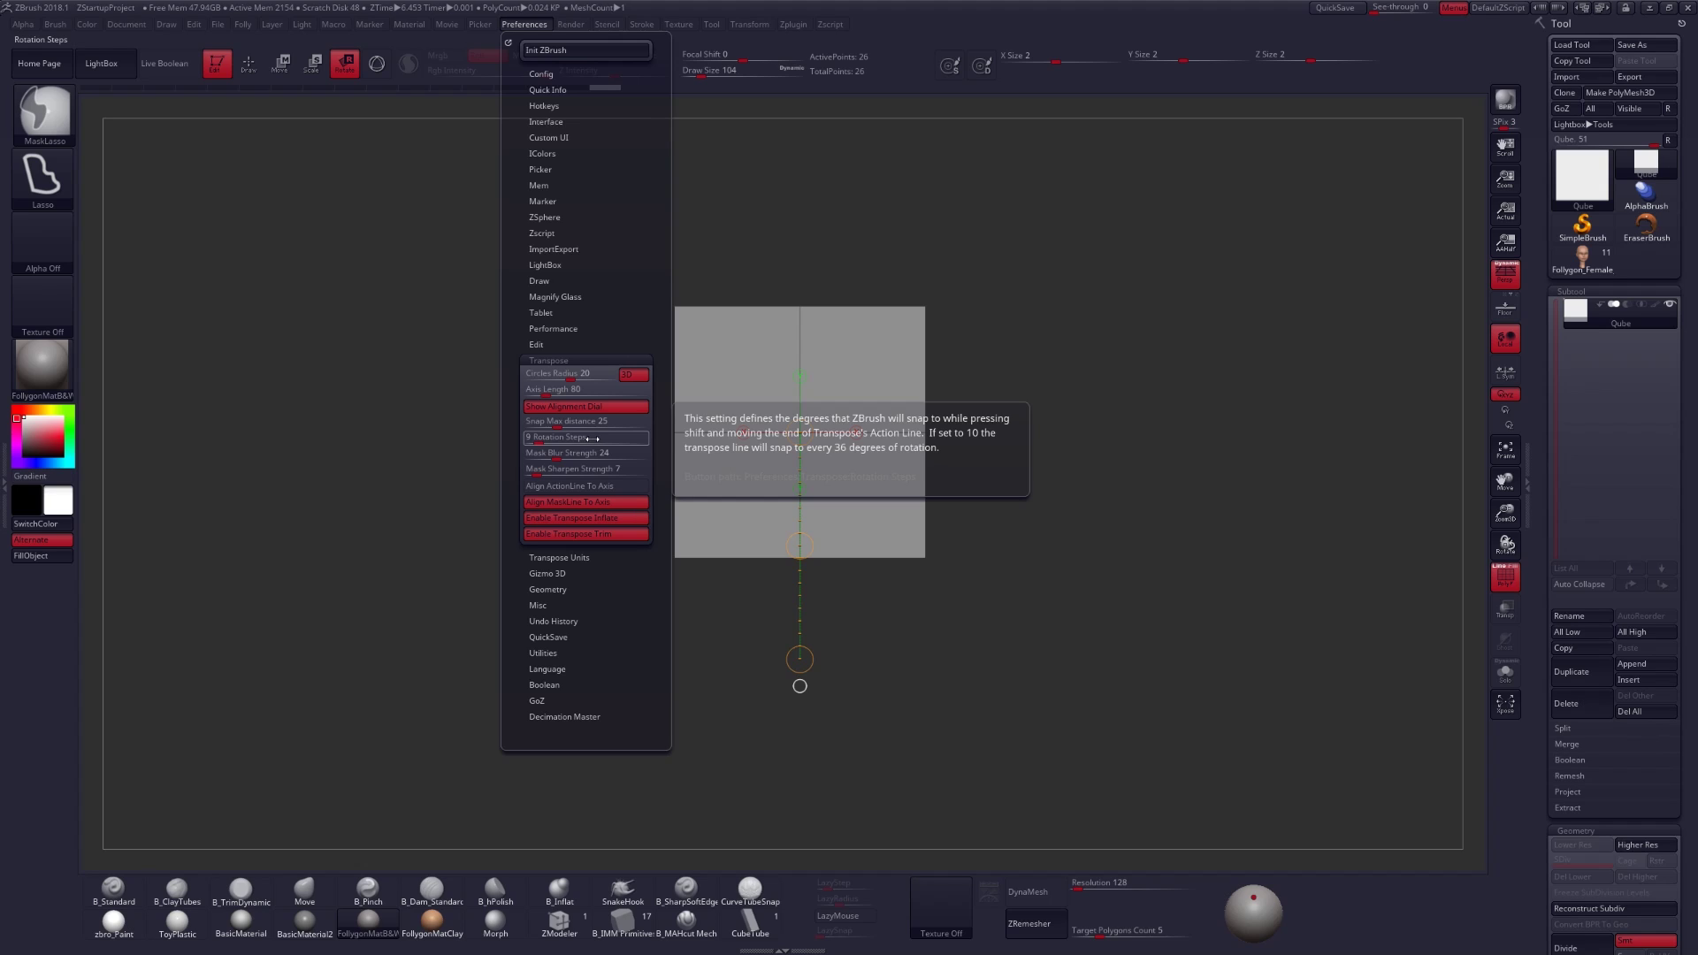
{"action": "left_click_drag", "start_coordinate": [640, 437], "coordinate": [633, 435]}
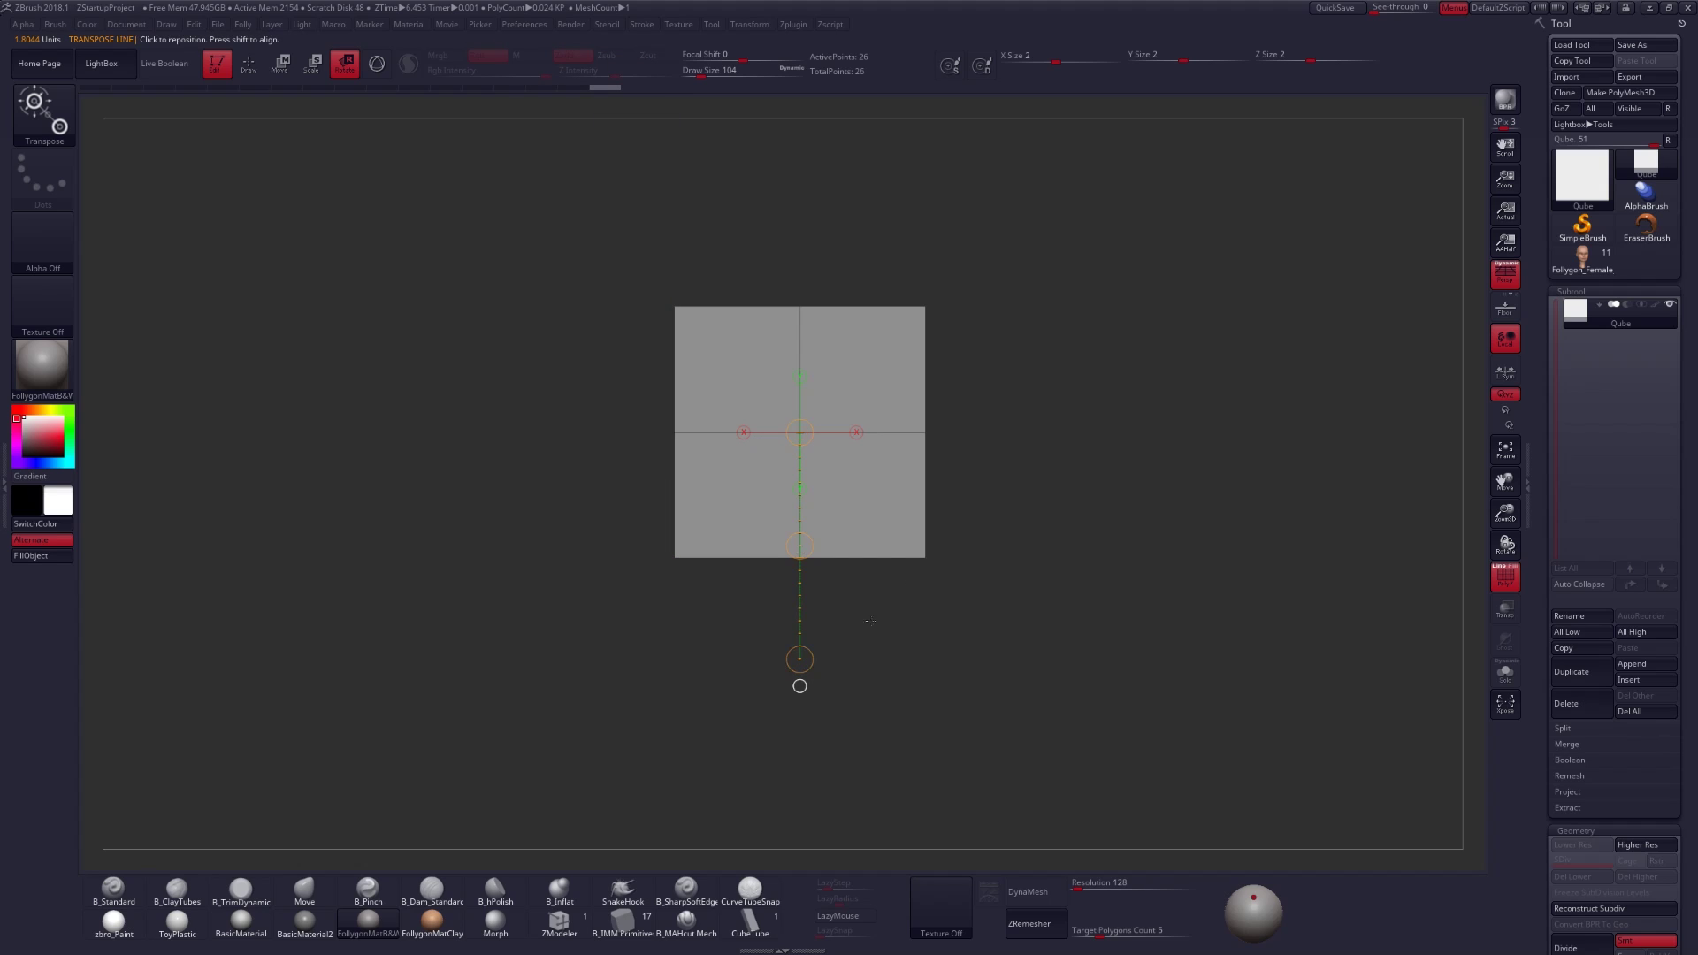
- Swing the end point of the Transpose line around the cube until the line is horizontal
{"action": "left_click", "coordinate": [800, 685]}
{"action": "left_click_drag", "start_coordinate": [799, 685], "coordinate": [938, 640]}
{"action": "left_click_drag", "start_coordinate": [799, 659], "coordinate": [1110, 432]}
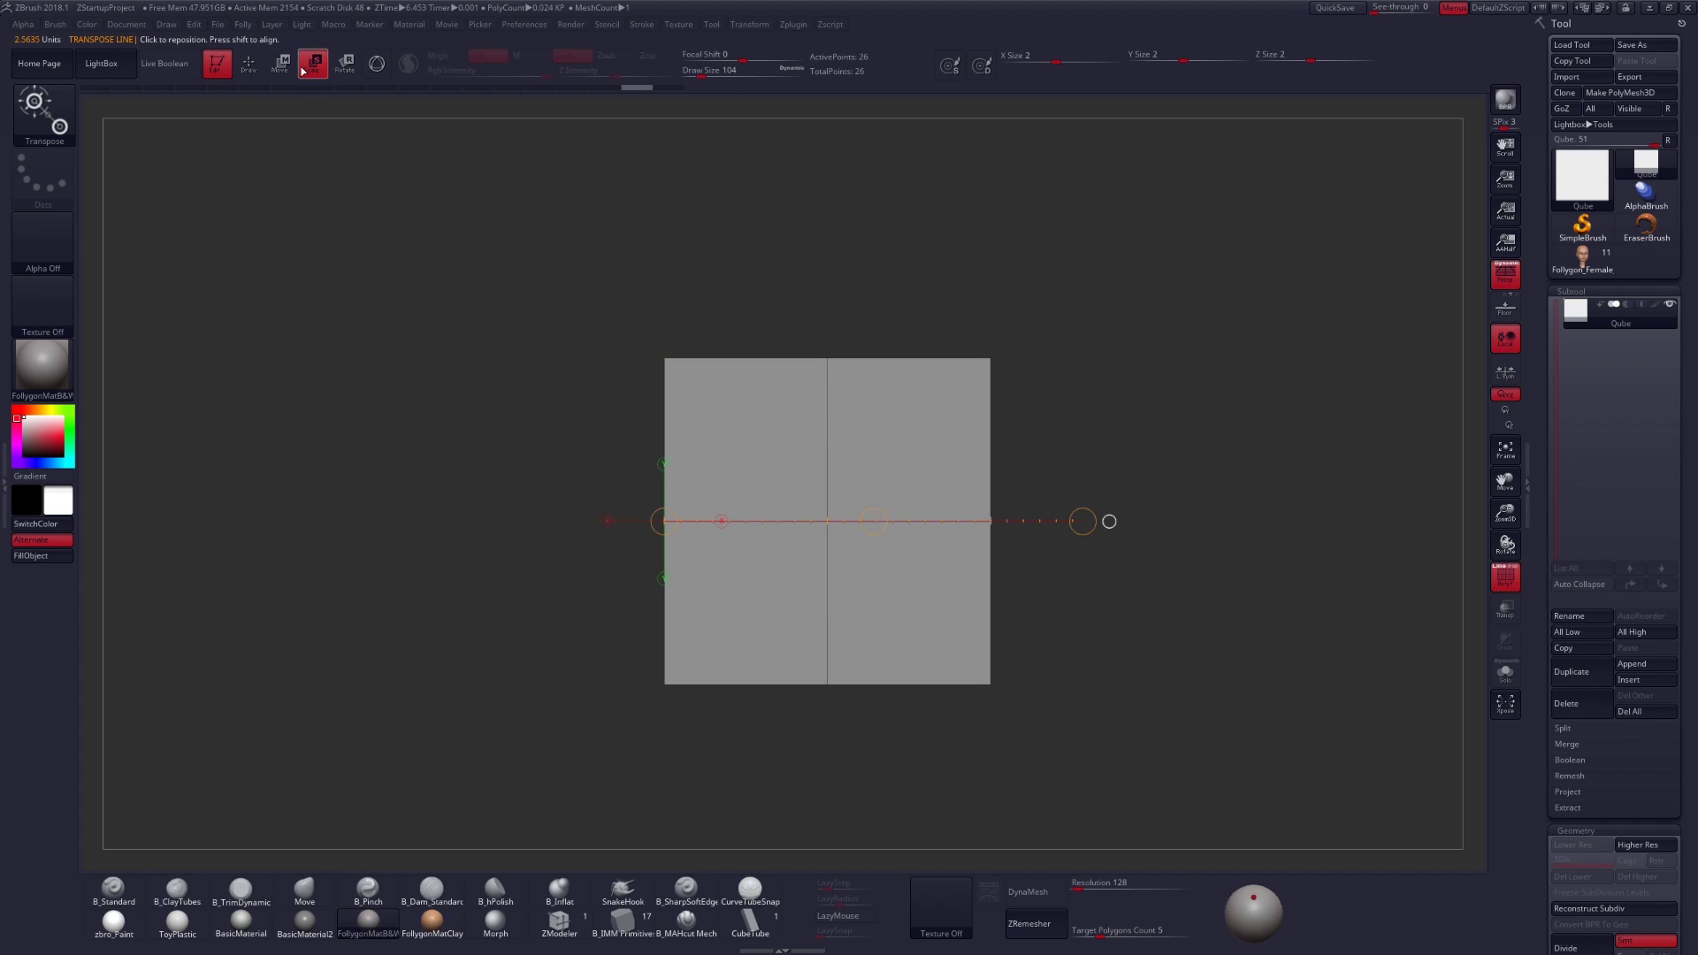
- Try scaling the cube to about 1.01 units in Y and Z around a horizontal Transpose line, and undo it
{"action": "left_click_drag", "start_coordinate": [881, 523], "coordinate": [666, 521]}
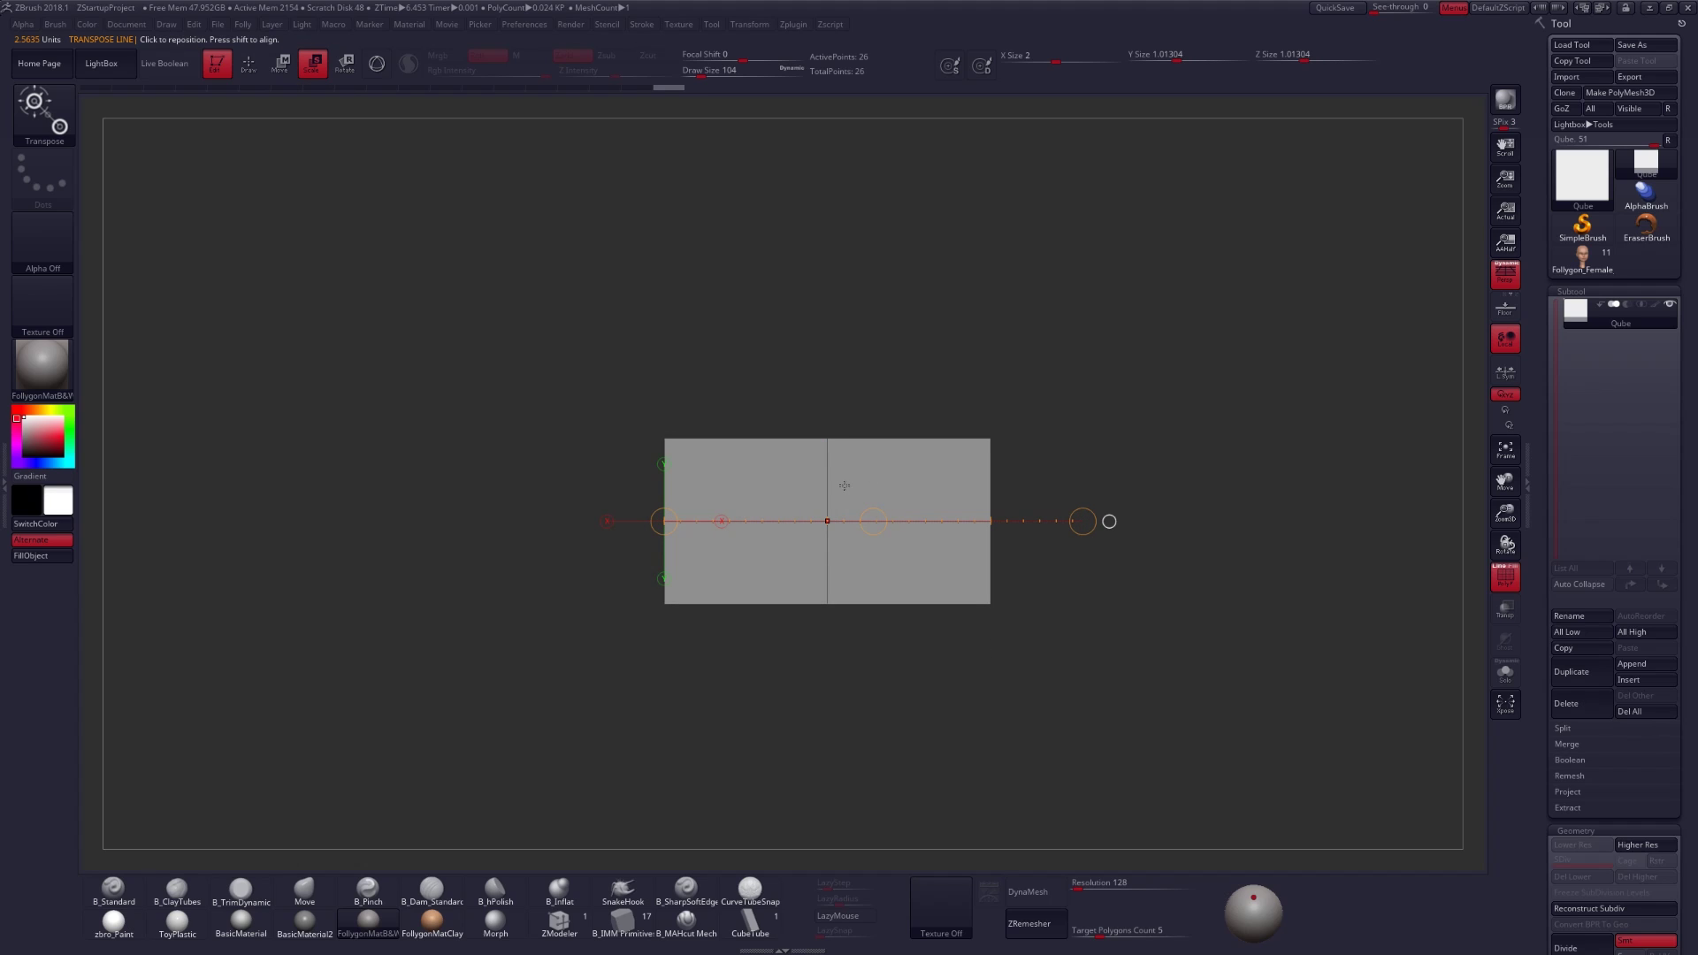
{"action": "right_click_drag", "start_coordinate": [826, 487], "coordinate": [839, 501]}
{"action": "key", "text": "ctrl+z"}
{"action": "key", "text": "ctrl+shift+z"}
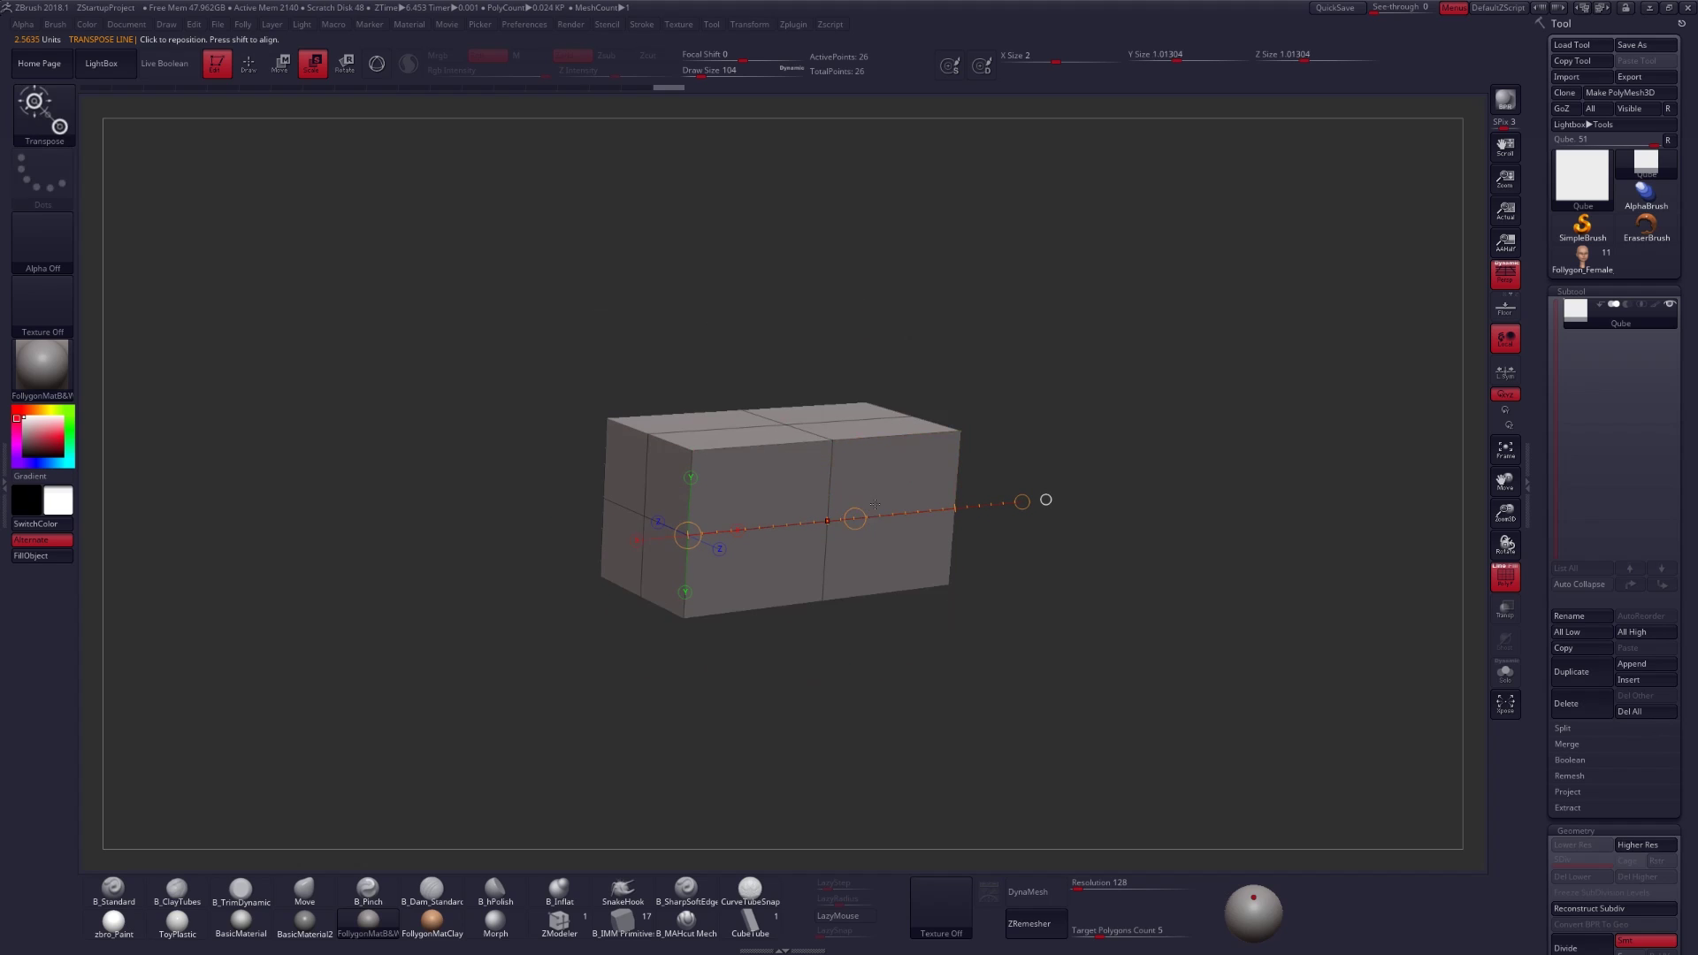
{"action": "key", "text": "ctrl+z"}
{"action": "key", "text": "ctrl+z"}
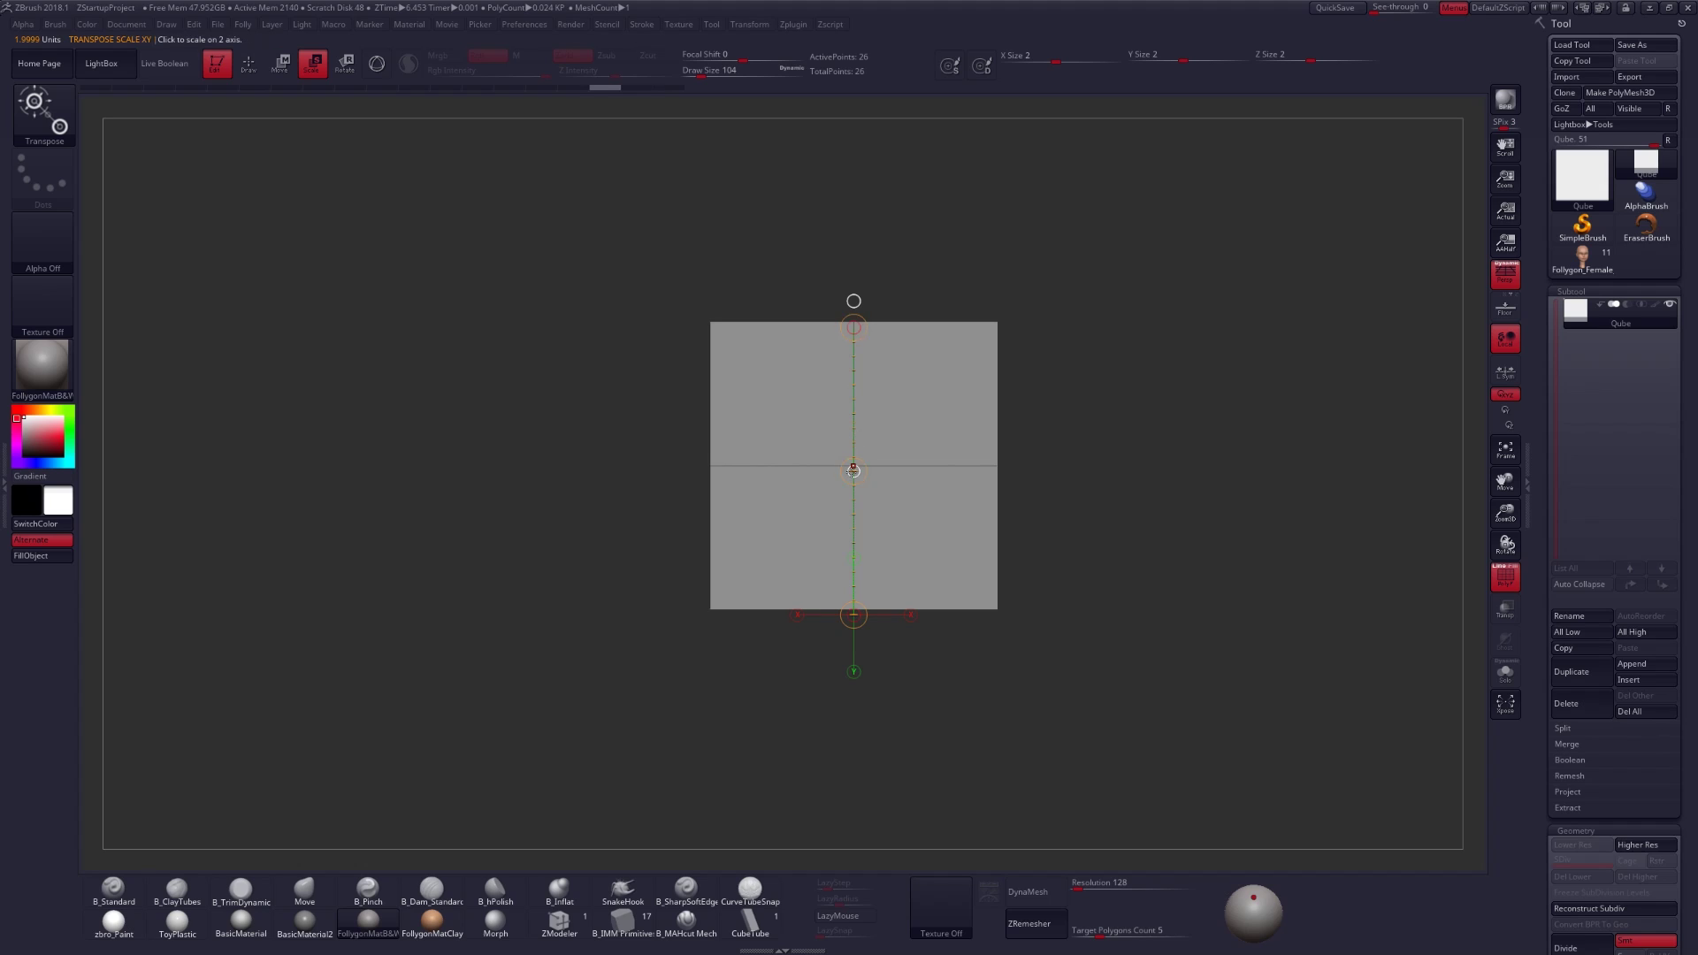
- Try scaling the cube from the end and midpoint of a vertical Transpose line, and undo both changes
{"action": "left_click_drag", "start_coordinate": [854, 613], "coordinate": [862, 734]}
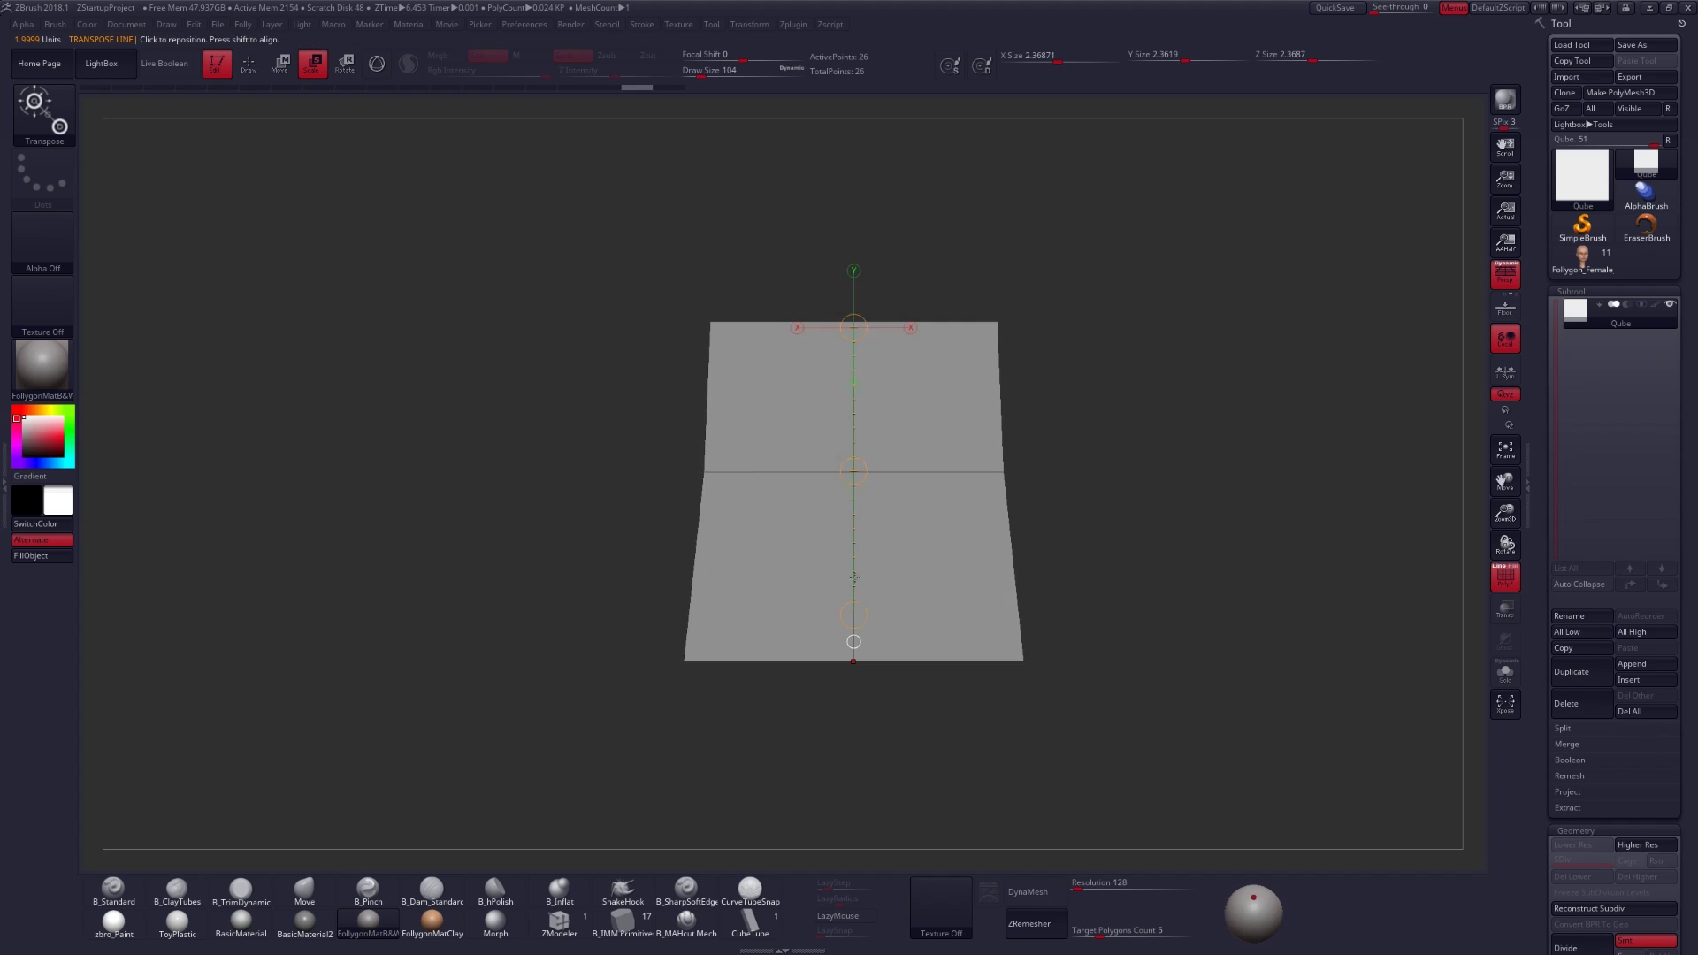
{"action": "mouse_move", "coordinate": [855, 472]}
{"action": "left_mouse_down"}
{"action": "mouse_move", "coordinate": [864, 617]}
{"action": "mouse_move", "coordinate": [859, 455]}
{"action": "left_mouse_up"}
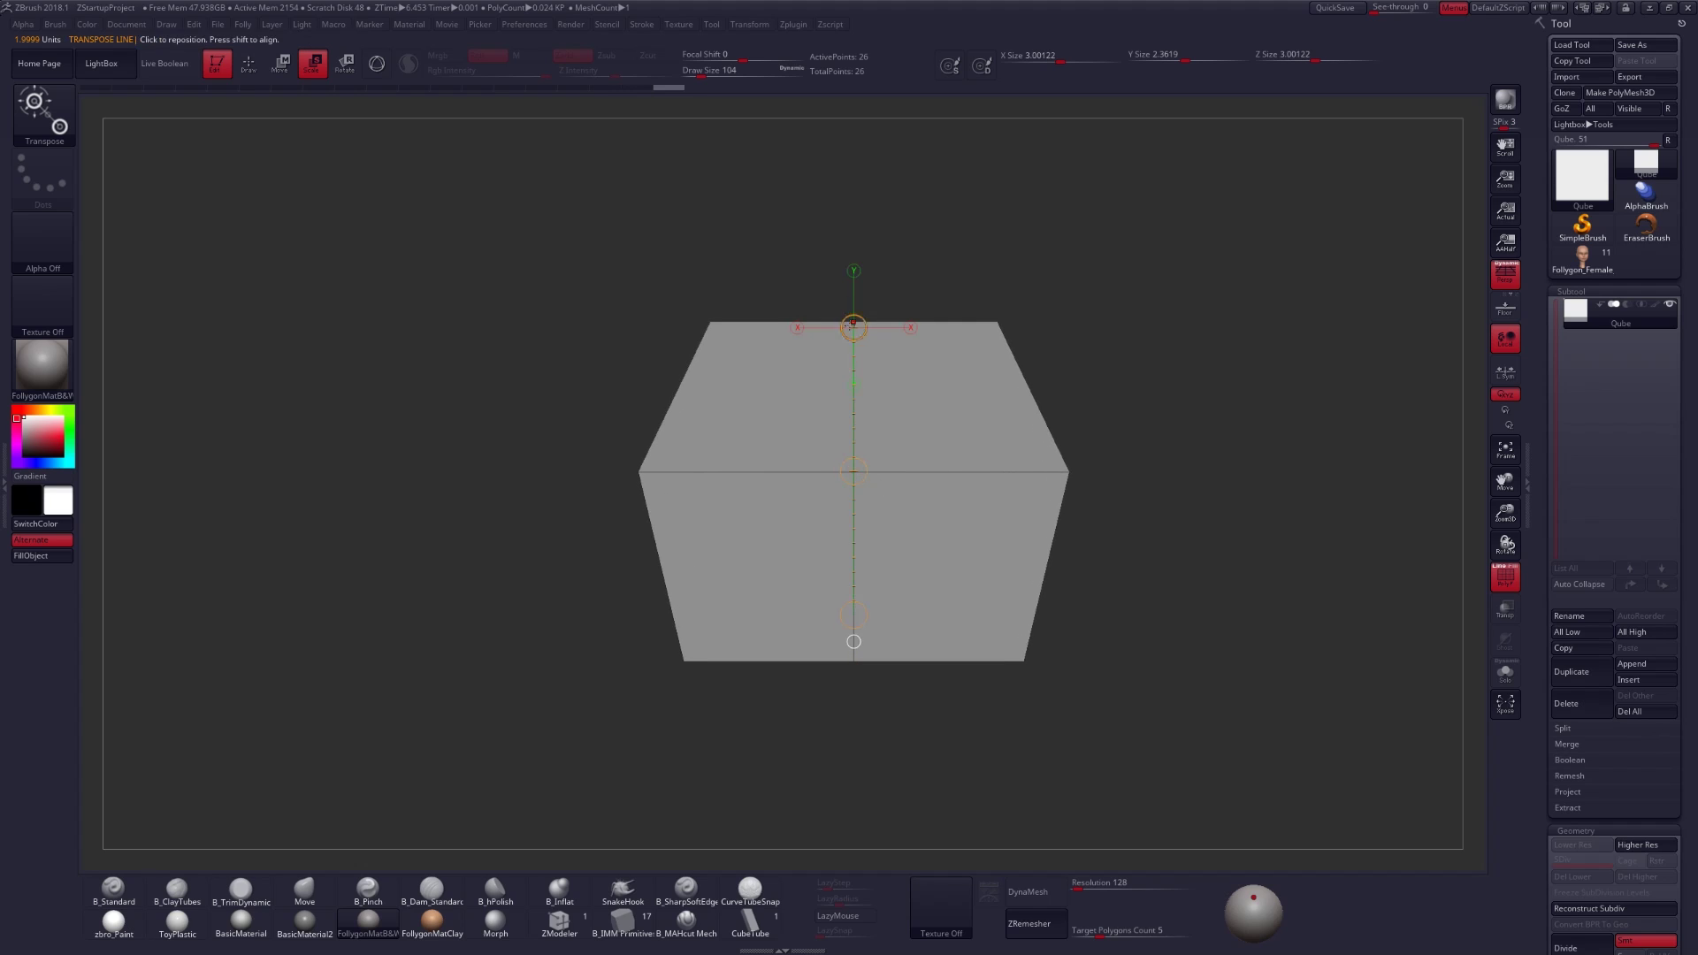
{"action": "key", "text": "ctrl+z"}
{"action": "key", "text": "ctrl+z"}
- Scale up a duplicate of the cube to about 2.95 units from its lower corner and move it with the Transpose line
{"action": "mouse_move", "coordinate": [891, 555]}
{"action": "left_mouse_down"}
{"action": "mouse_move", "coordinate": [1031, 597]}
{"action": "mouse_move", "coordinate": [1185, 728]}
{"action": "left_mouse_up"}
{"action": "left_click_drag", "start_coordinate": [1044, 529], "coordinate": [1074, 525], "text": "alt"}
{"action": "key", "text": "w"}
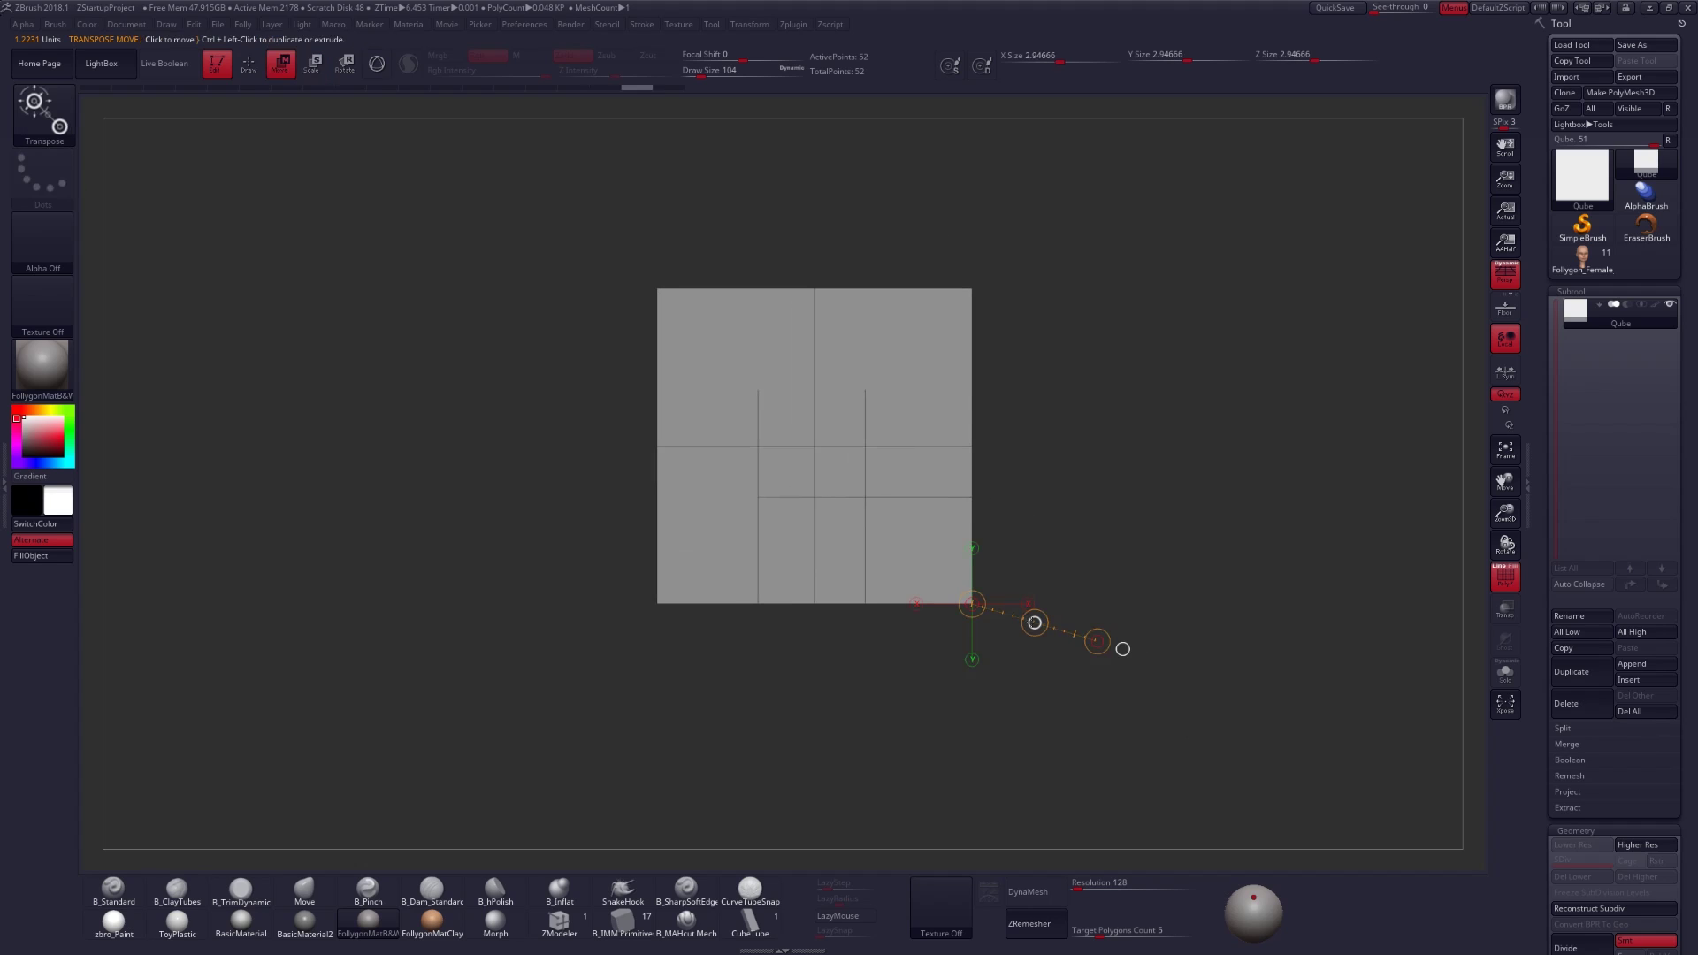
{"action": "left_click_drag", "start_coordinate": [1034, 623], "coordinate": [713, 622]}
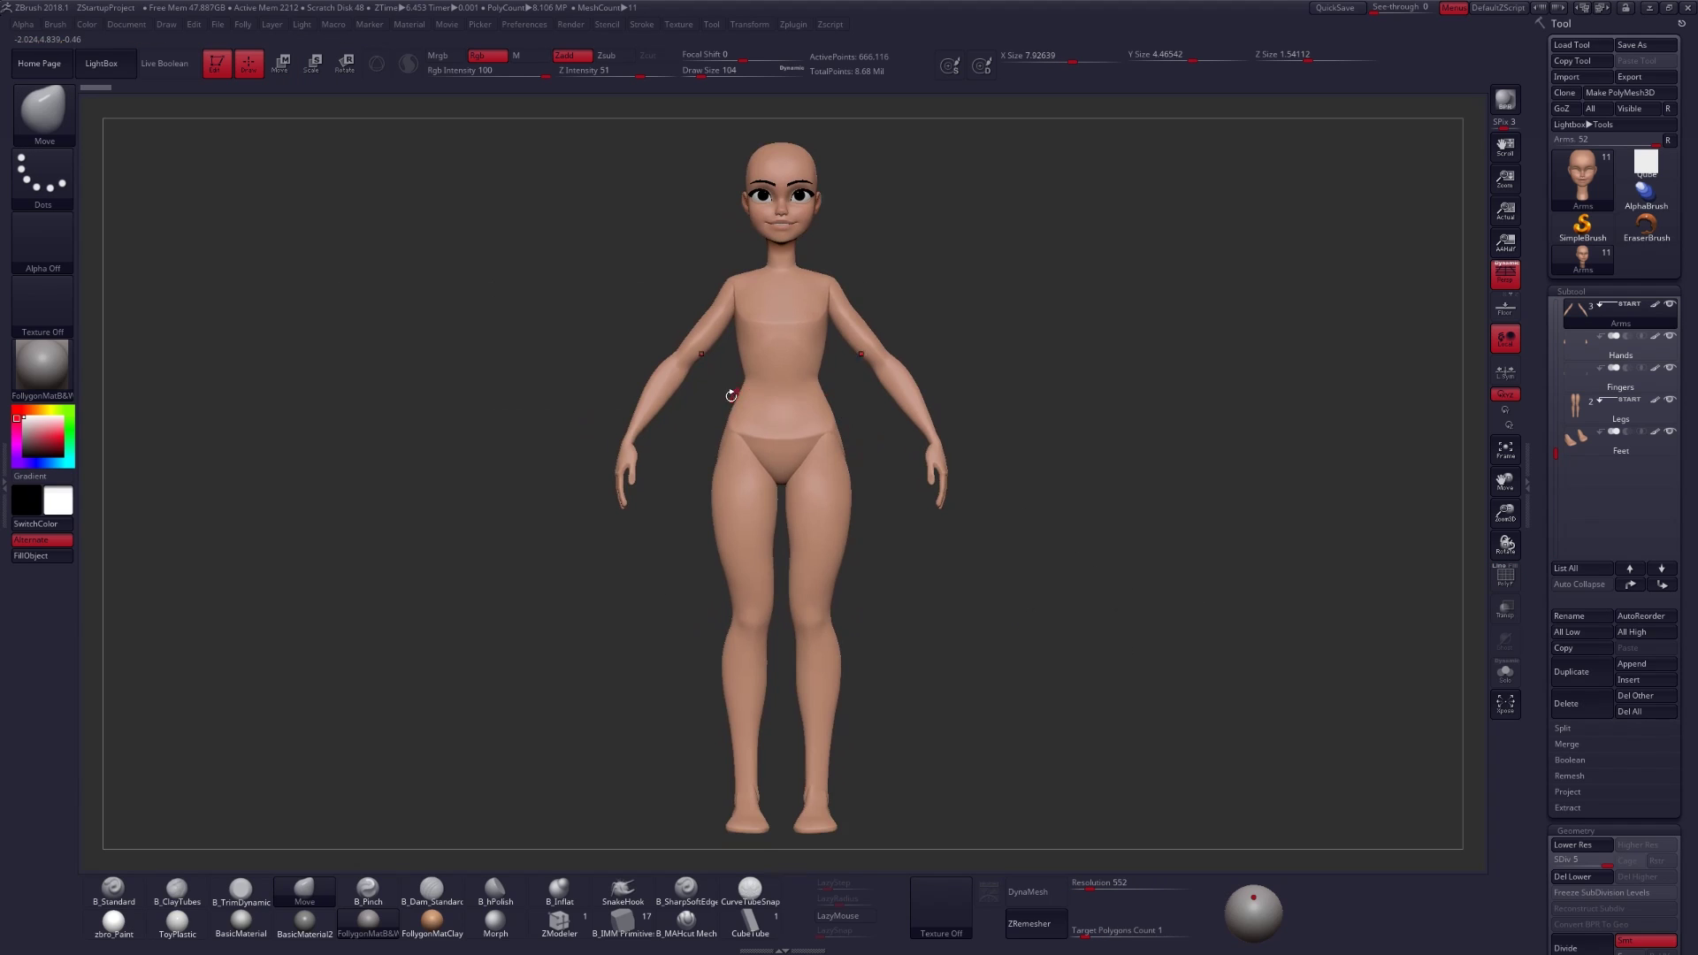
- Draw a Transpose line about 4.53 units long outward from the character's arm in Scale mode and isolate the arms
{"action": "left_click_drag", "start_coordinate": [822, 202], "coordinate": [894, 222]}
{"action": "left_click_drag", "start_coordinate": [884, 361], "coordinate": [1062, 395]}
{"action": "key", "text": "alt+s"}
{"action": "right_click_drag", "start_coordinate": [838, 331], "coordinate": [878, 353], "text": "ctrl"}
{"action": "key", "text": "shift+s"}
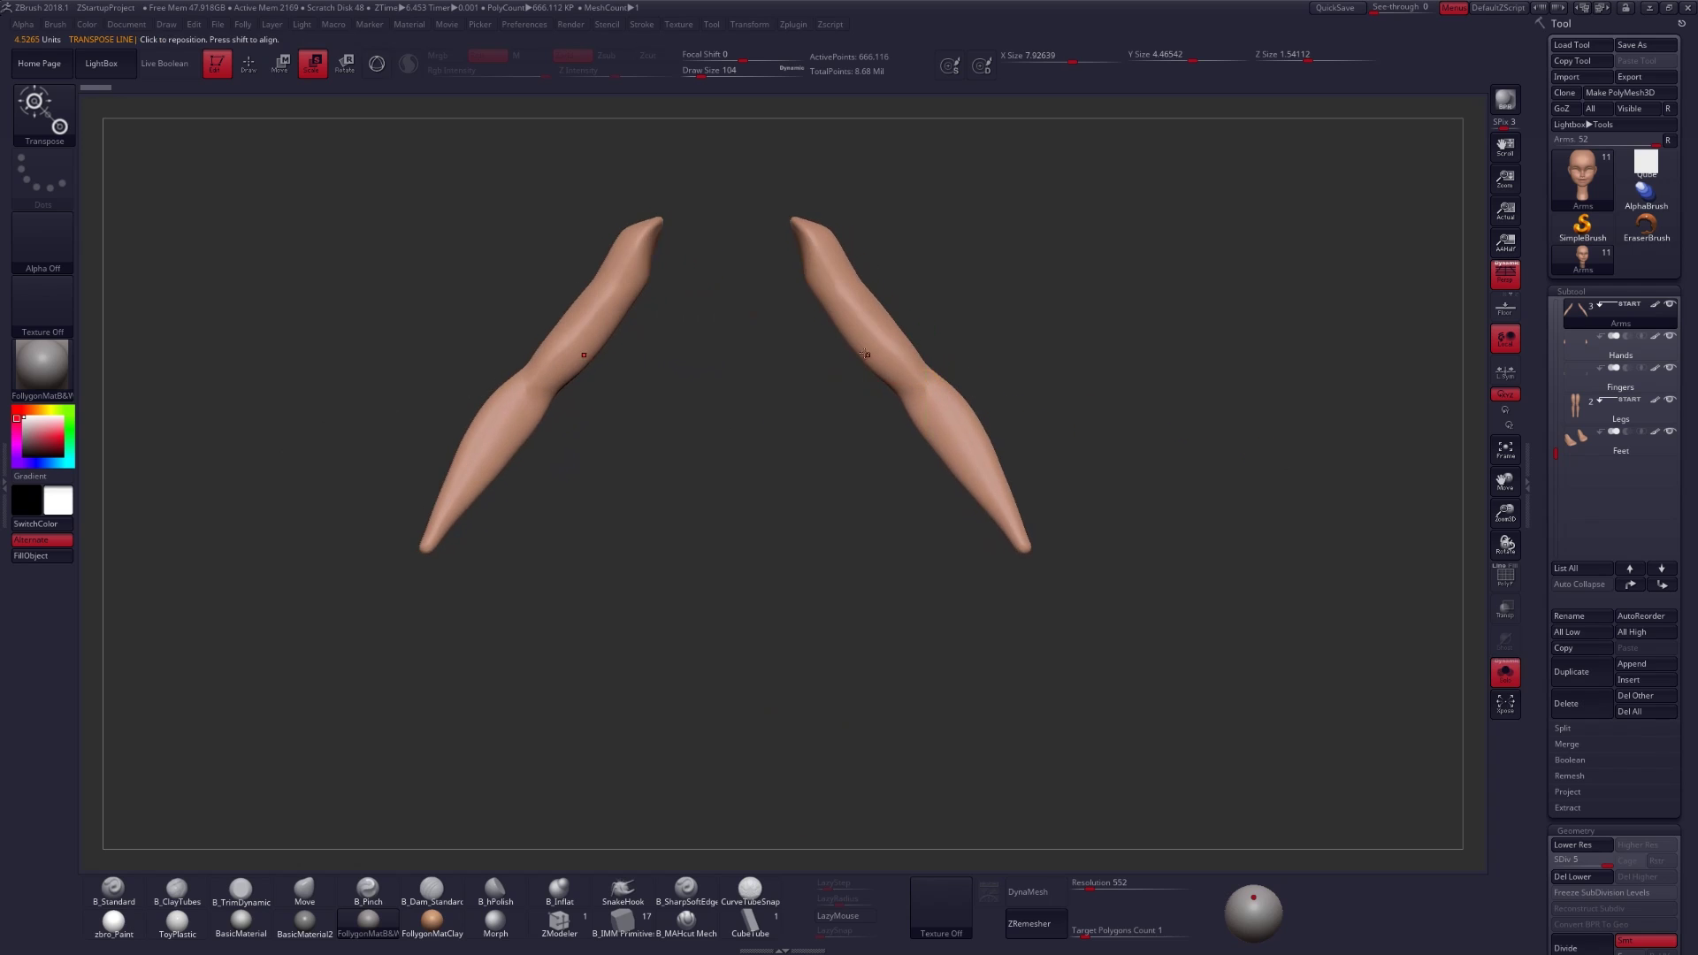
- Try enlarging the character's mirrored arms to about 10.15 units in X against the full body, and undo it
{"action": "left_click_drag", "start_coordinate": [1247, 464], "coordinate": [1250, 467]}
{"action": "left_click_drag", "start_coordinate": [1601, 559], "coordinate": [1685, 574]}
{"action": "right_click_drag", "start_coordinate": [1224, 594], "coordinate": [993, 488], "text": "ctrl"}
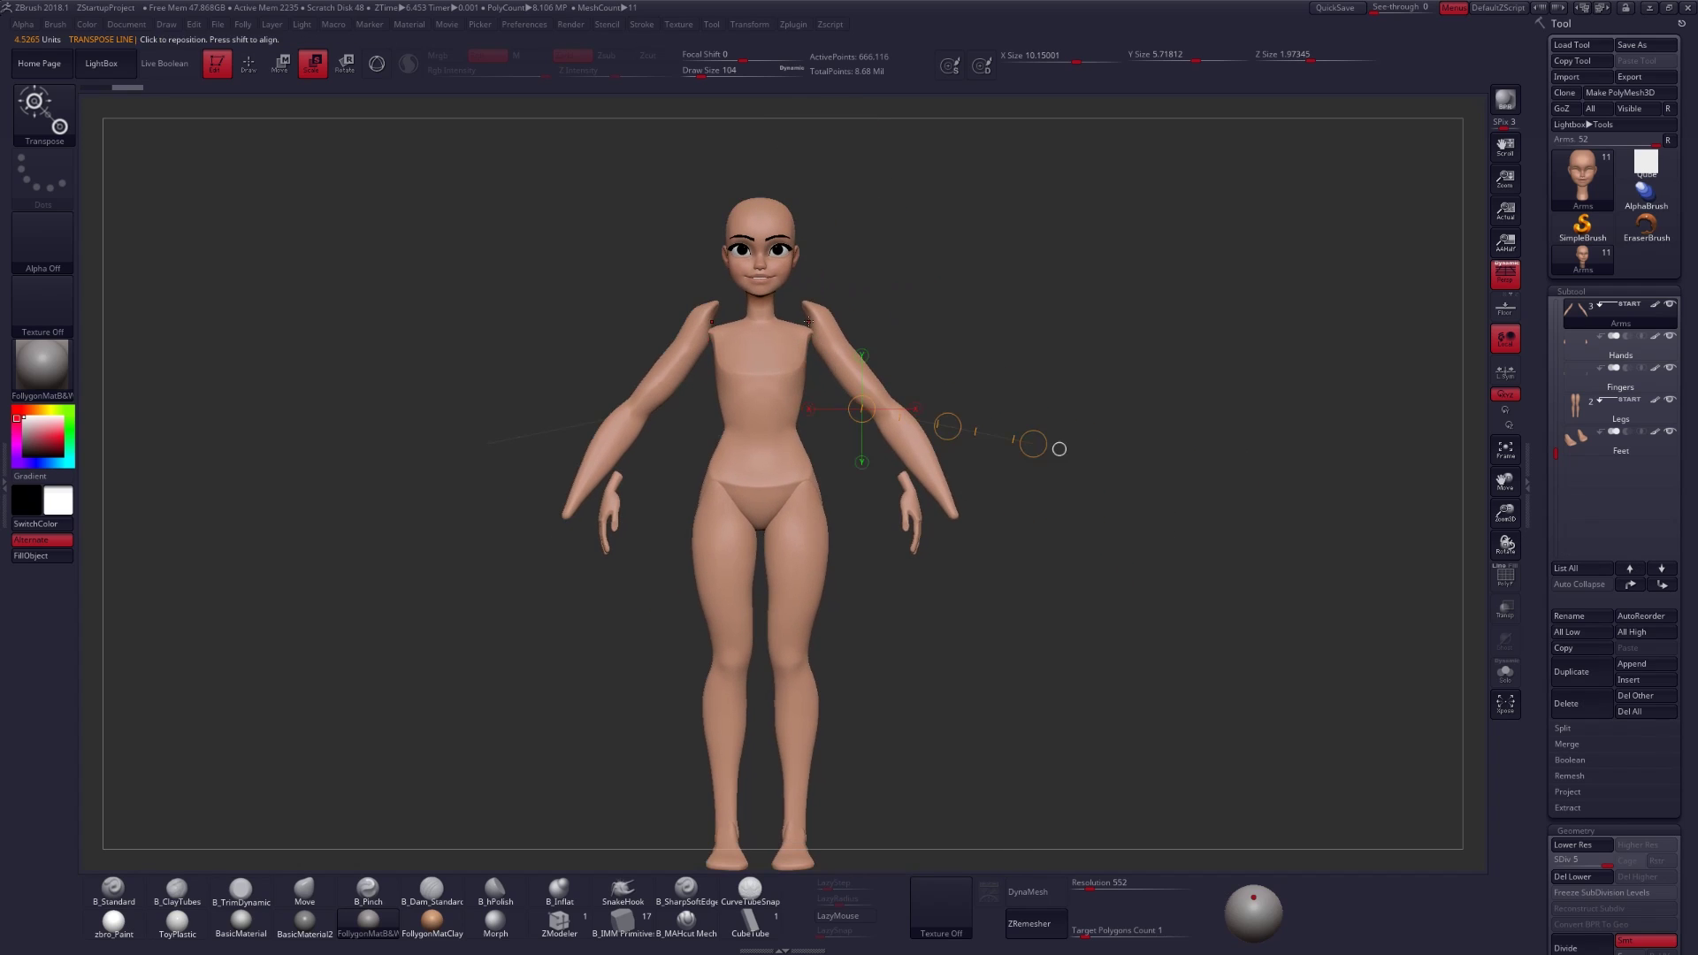
{"action": "right_click_drag", "start_coordinate": [869, 321], "coordinate": [964, 340], "text": "alt"}
{"action": "key", "text": "ctrl+z"}
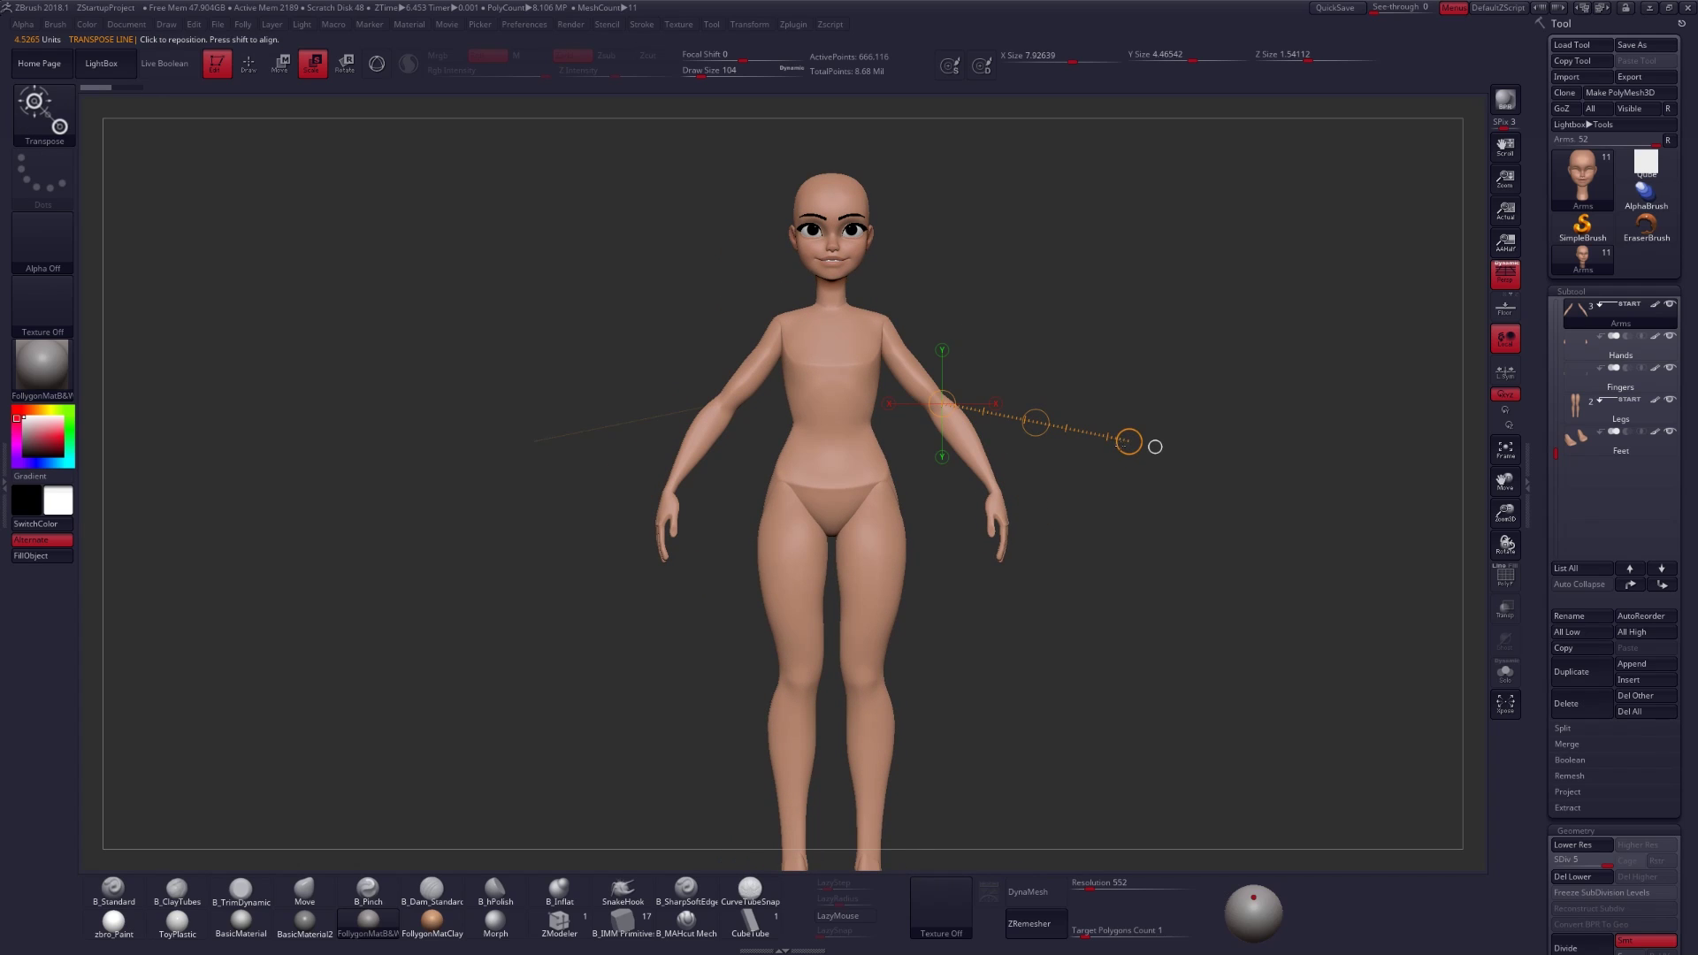
- Try shrinking the mirrored arms to about 7 units in X, view them isolated, and undo the scaling
{"action": "left_click_drag", "start_coordinate": [1127, 442], "coordinate": [1099, 443]}
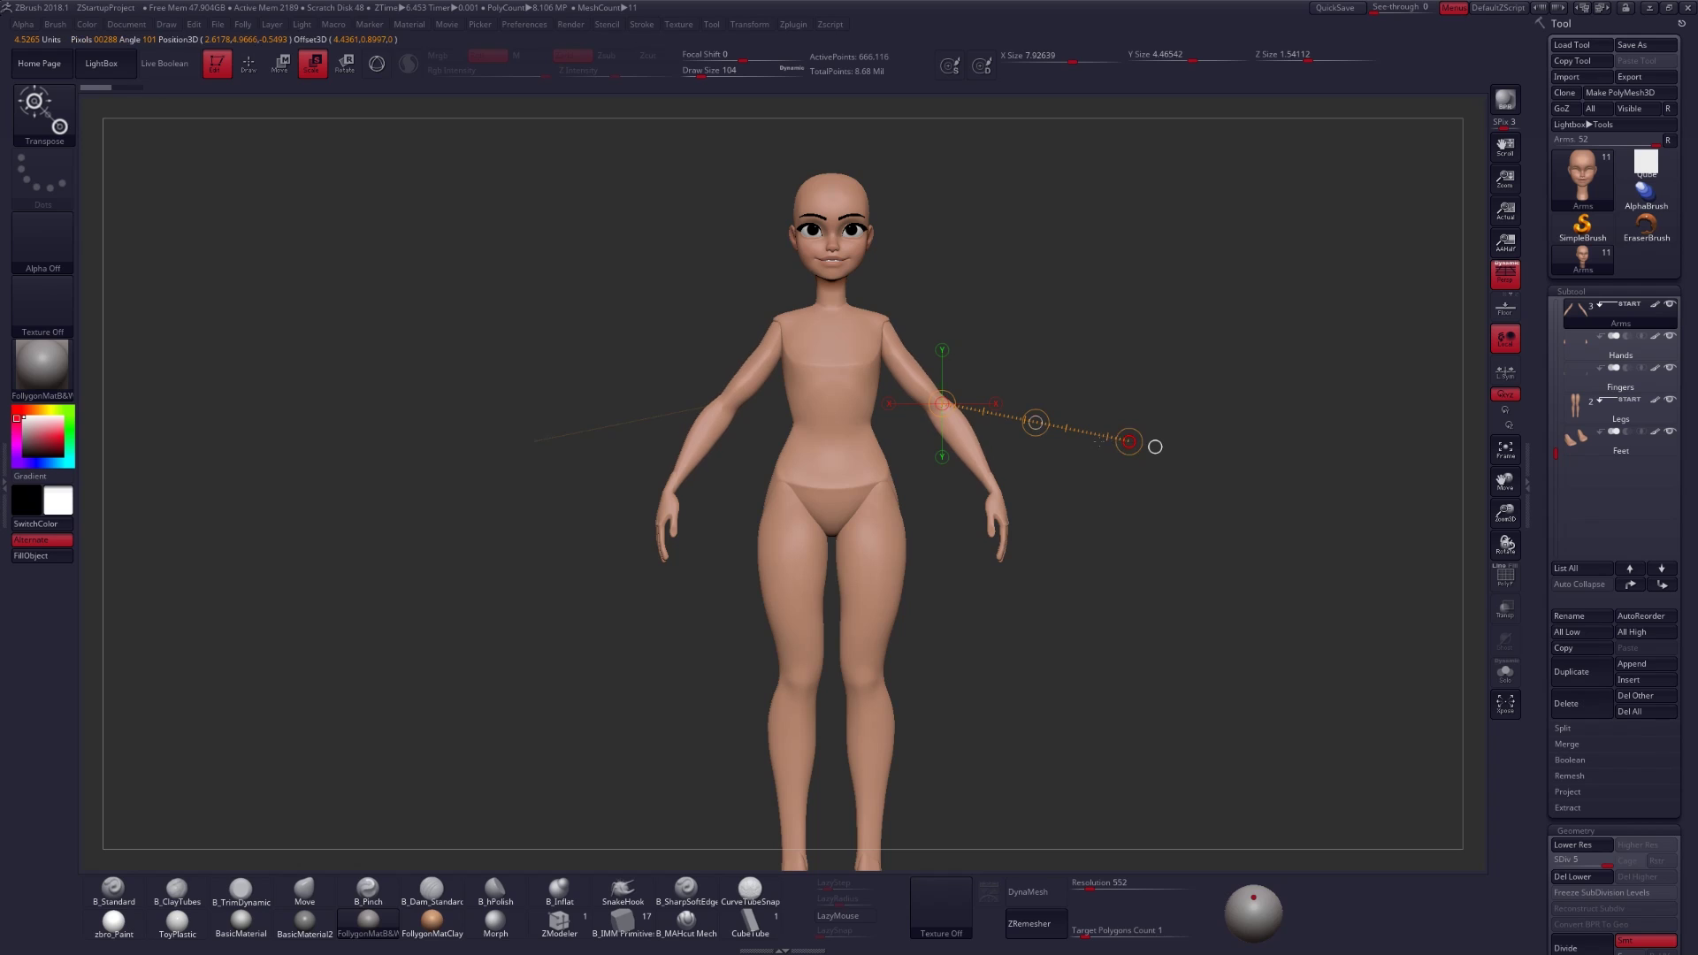
{"action": "left_click_drag", "start_coordinate": [980, 442], "coordinate": [834, 402]}
{"action": "key", "text": "alt+s"}
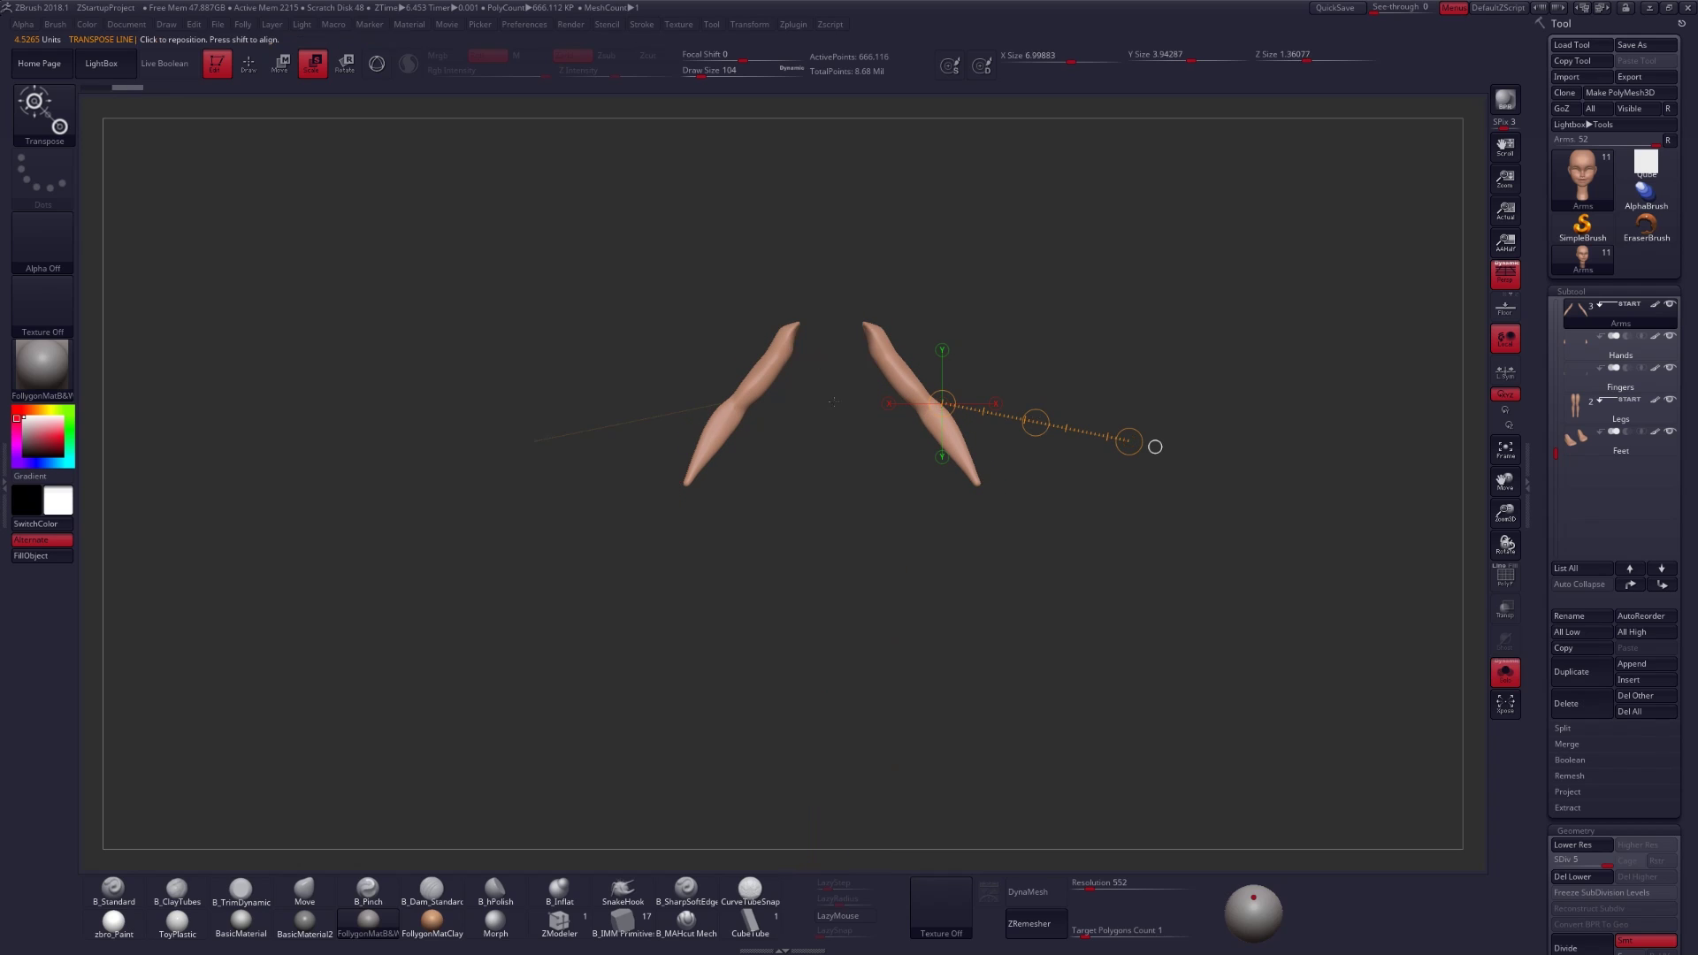
{"action": "key", "text": "ctrl+z"}
- Turn on Local Symmetry for the isolated arms and try scaling them with the Transpose line
{"action": "left_click", "coordinate": [1505, 372]}
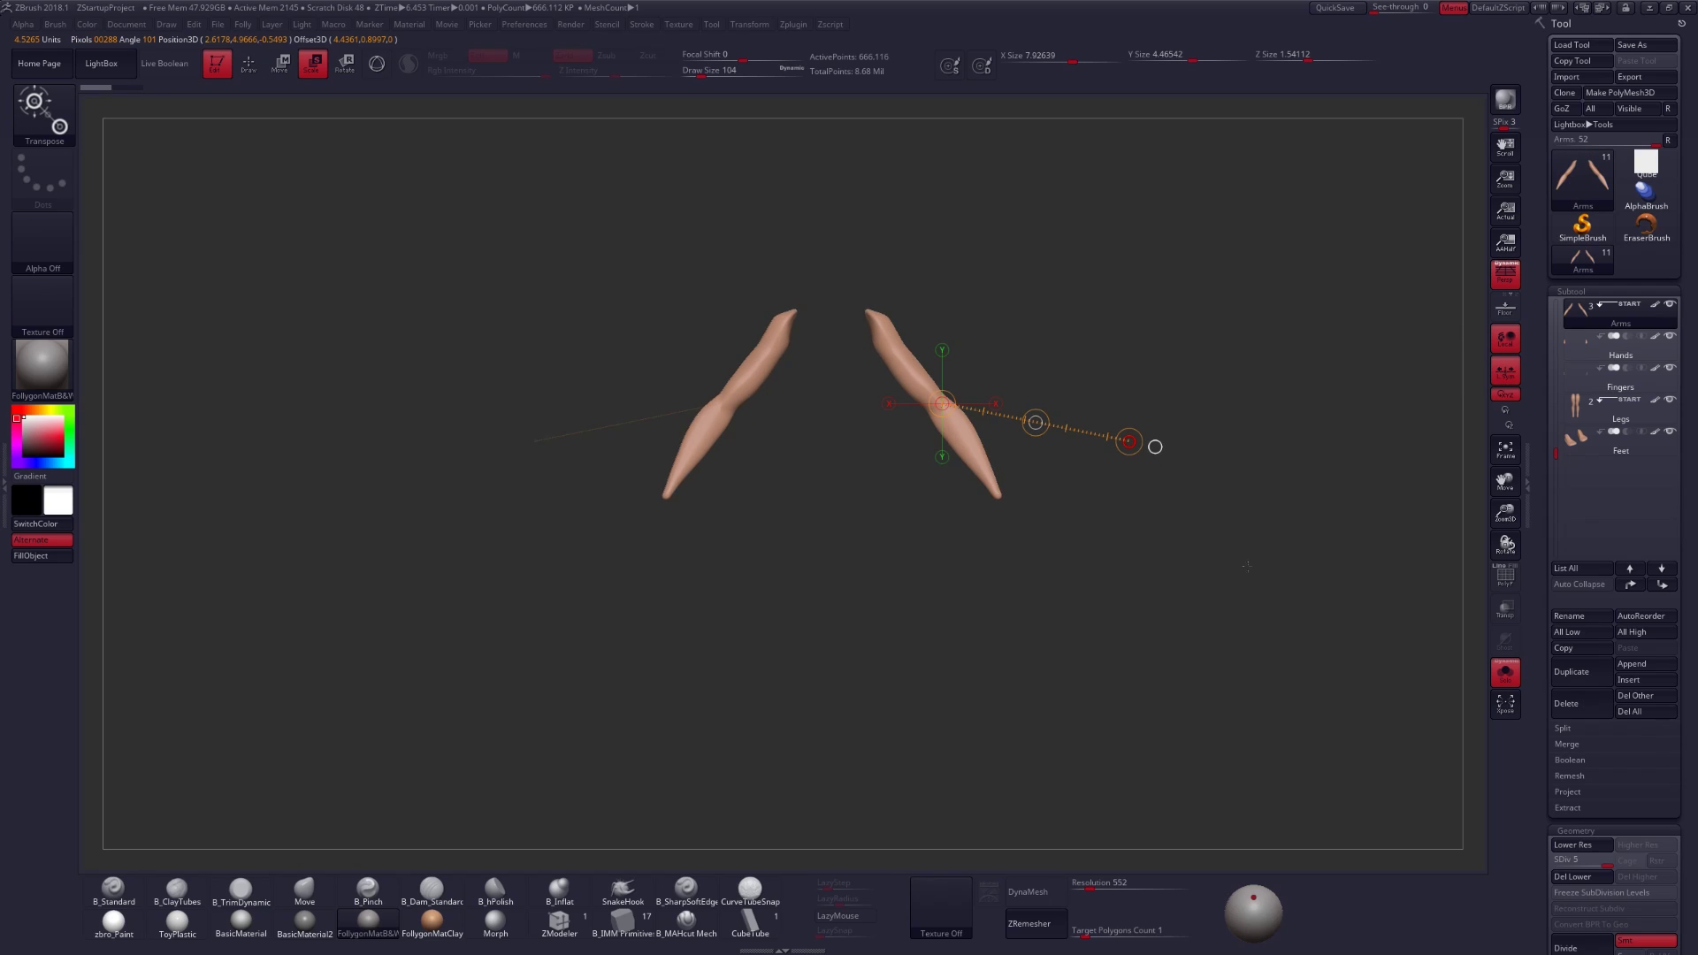
{"action": "left_click_drag", "start_coordinate": [1247, 566], "coordinate": [1323, 725]}
{"action": "left_click_drag", "start_coordinate": [1155, 446], "coordinate": [1155, 447]}
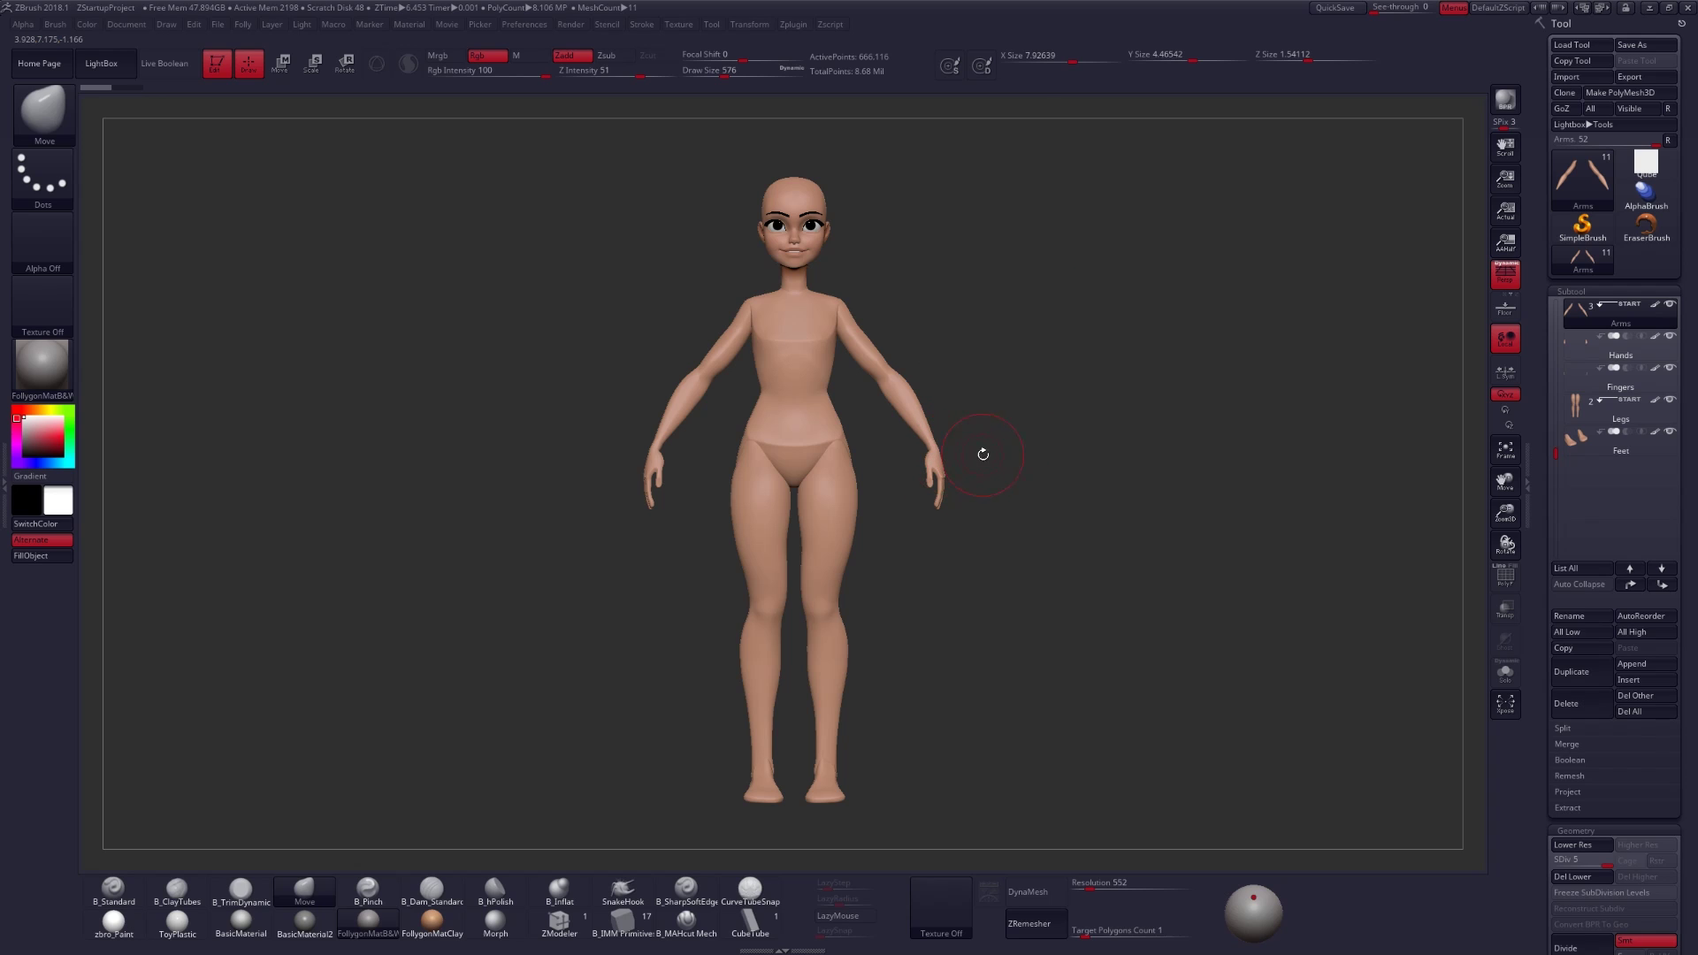
{"action": "mouse_move", "coordinate": [1008, 501]}
{"action": "left_mouse_down"}
{"action": "mouse_move", "coordinate": [1114, 496]}
{"action": "mouse_move", "coordinate": [1006, 502]}
{"action": "left_mouse_up"}
{"action": "key", "text": "shift"}
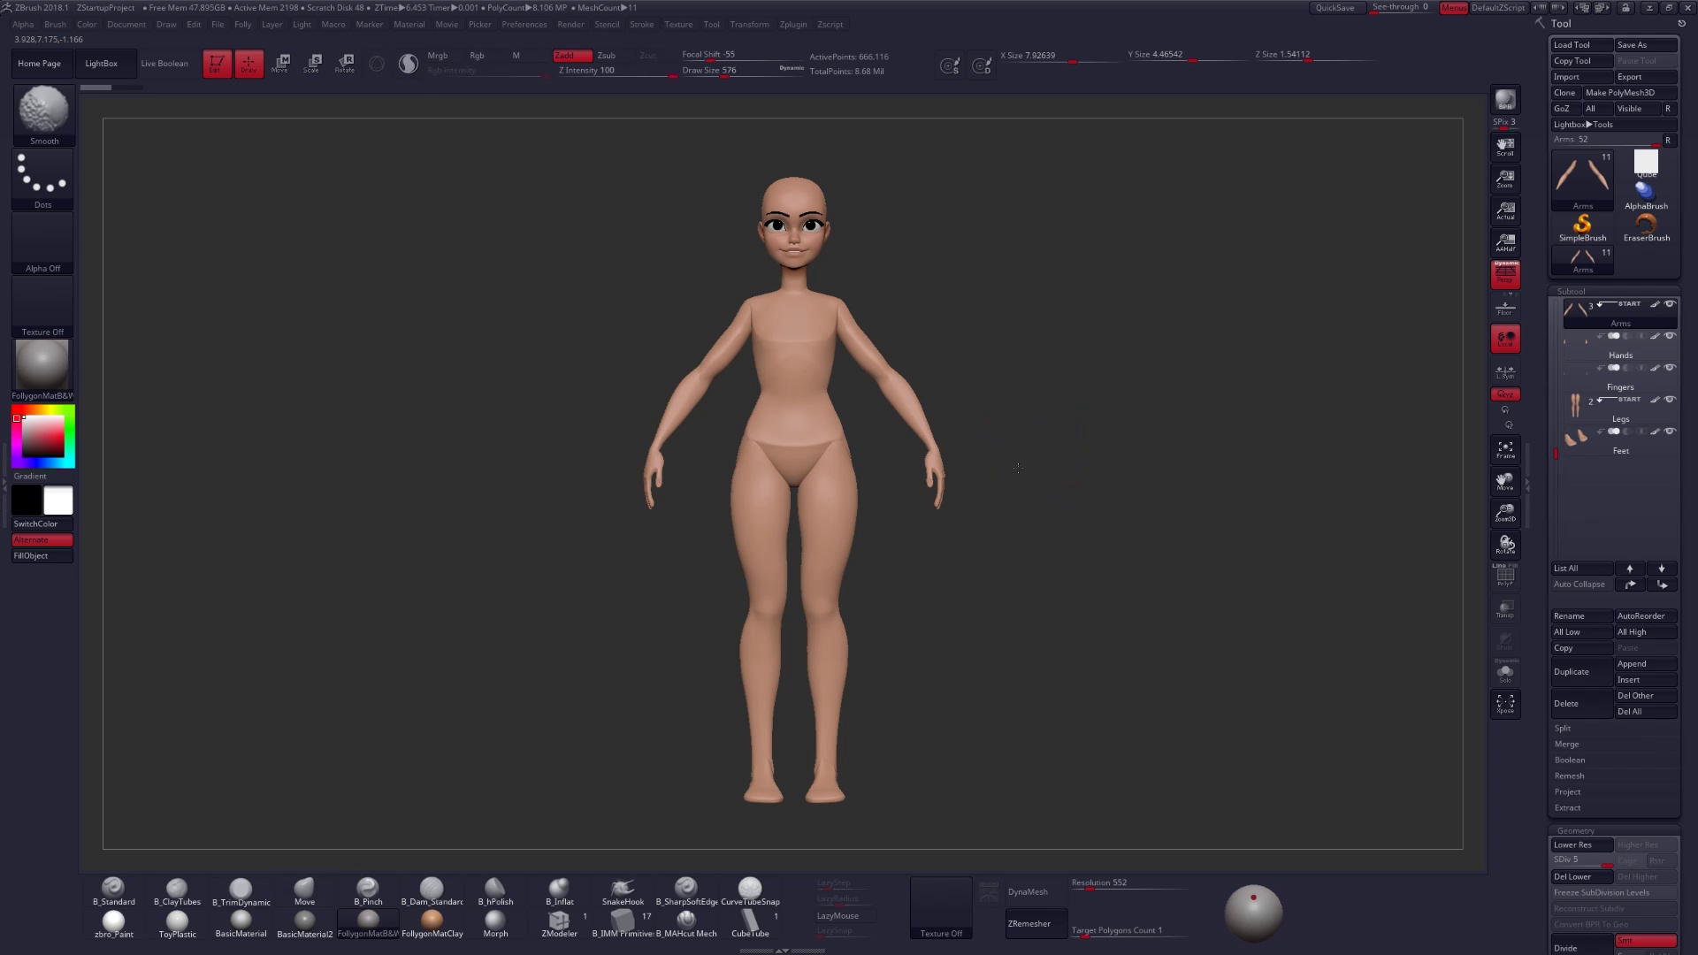
{"action": "left_click_drag", "start_coordinate": [1025, 471], "coordinate": [986, 510]}
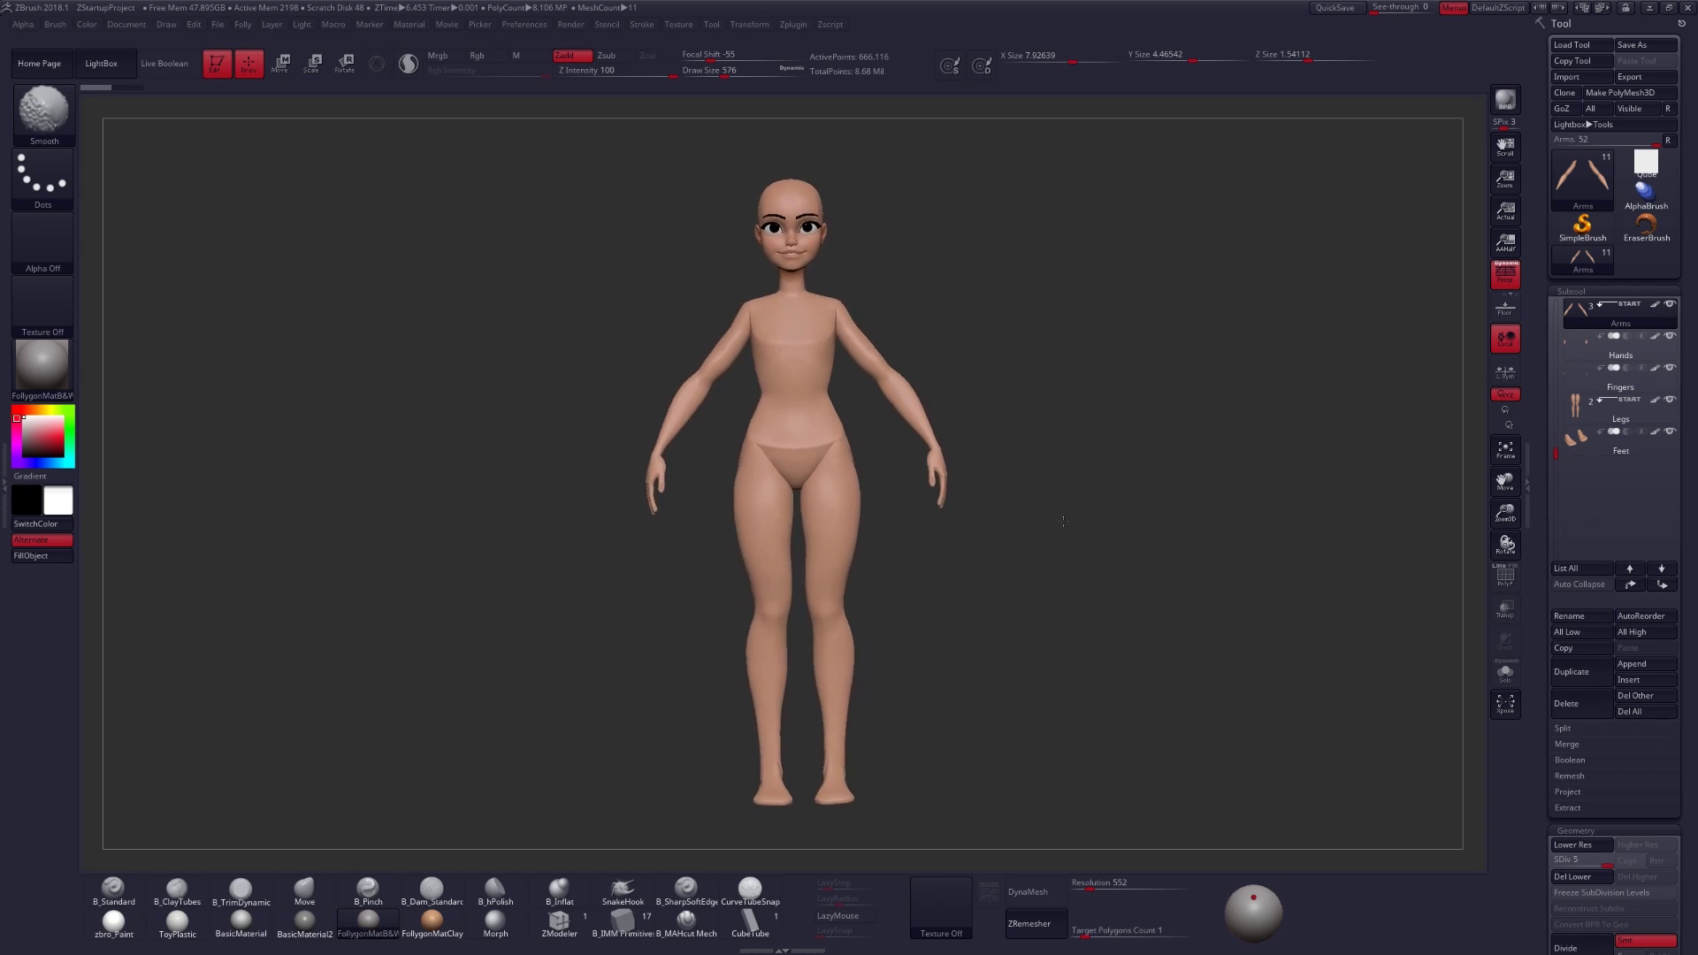
{"action": "left_click_drag", "start_coordinate": [962, 491], "coordinate": [1041, 548], "text": "shift"}
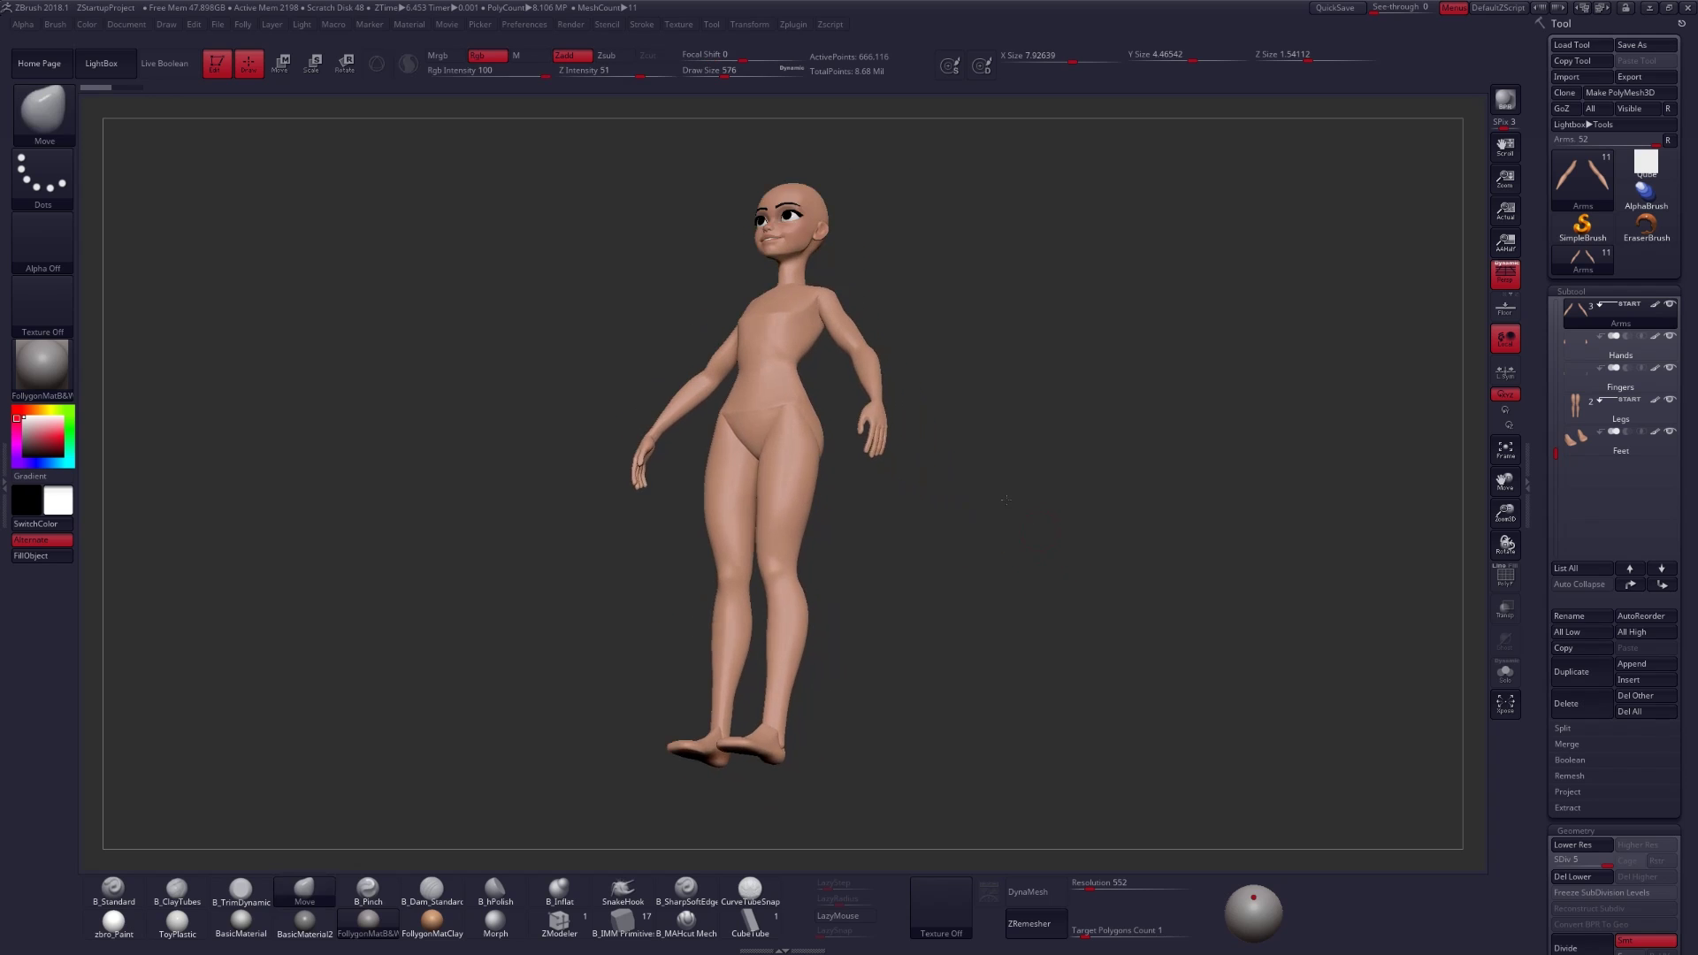
{"action": "key", "text": "shift"}
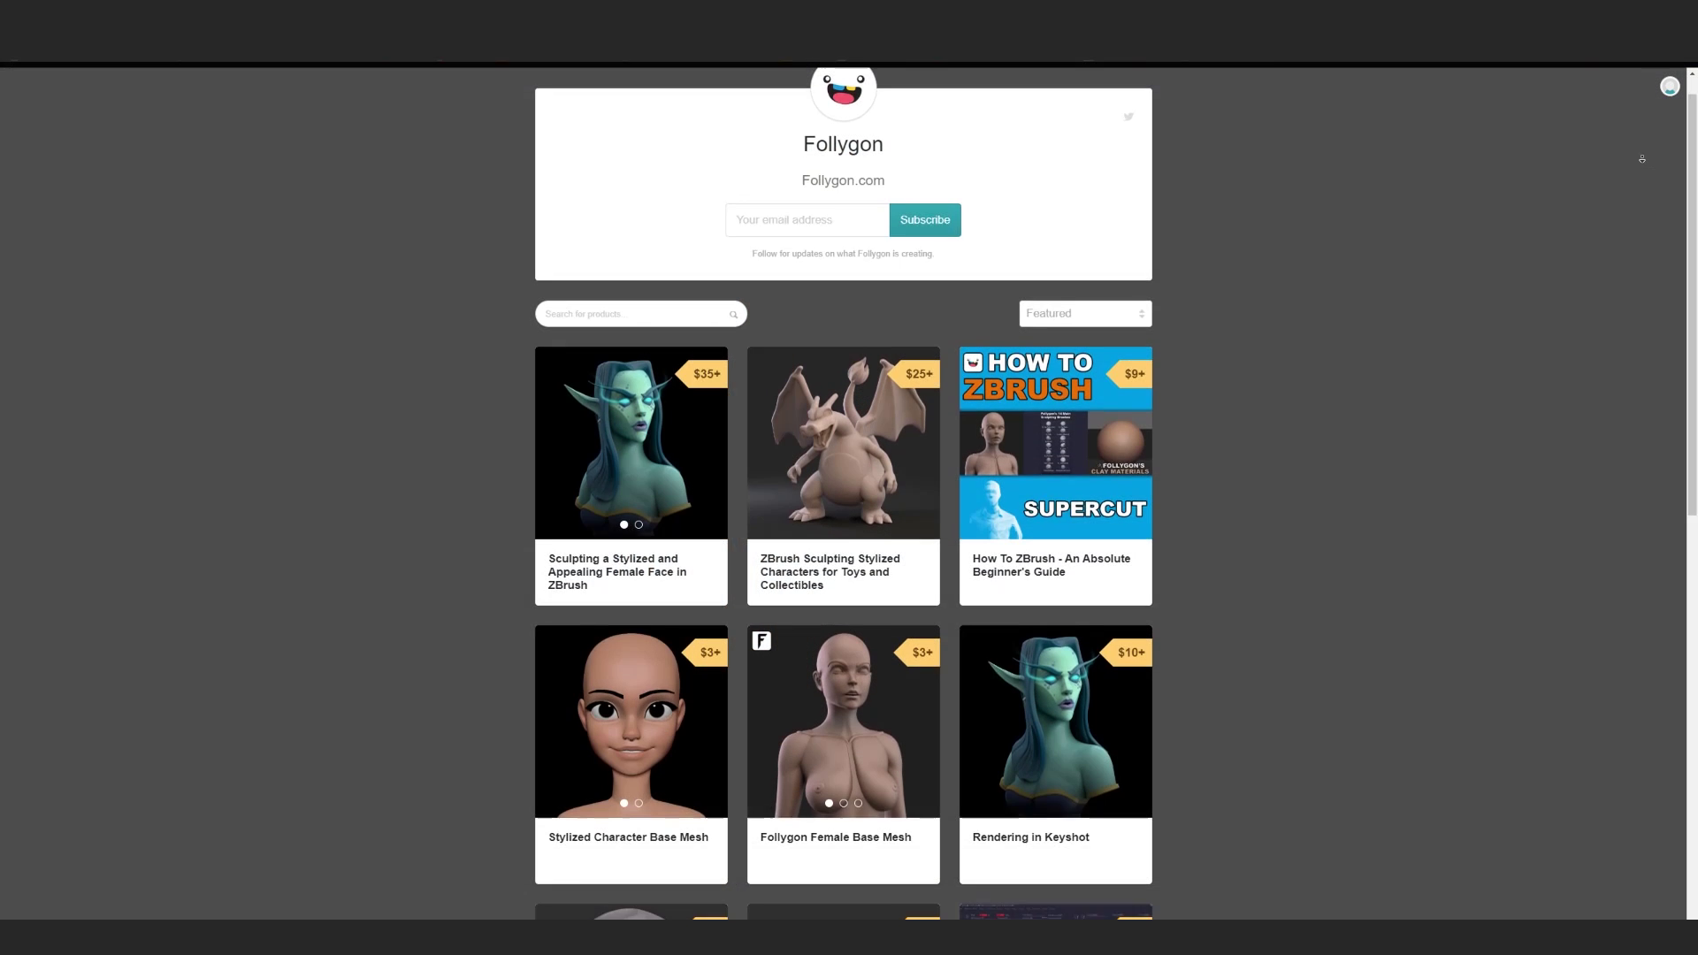
- Switch to Follygon's Gumroad store page in the browser and look through the full list of products
{"action": "scroll", "coordinate": [1641, 159], "scroll_direction": "down", "scroll_amount": 2}
{"action": "scroll", "coordinate": [1641, 158], "scroll_direction": "down", "scroll_amount": 2}
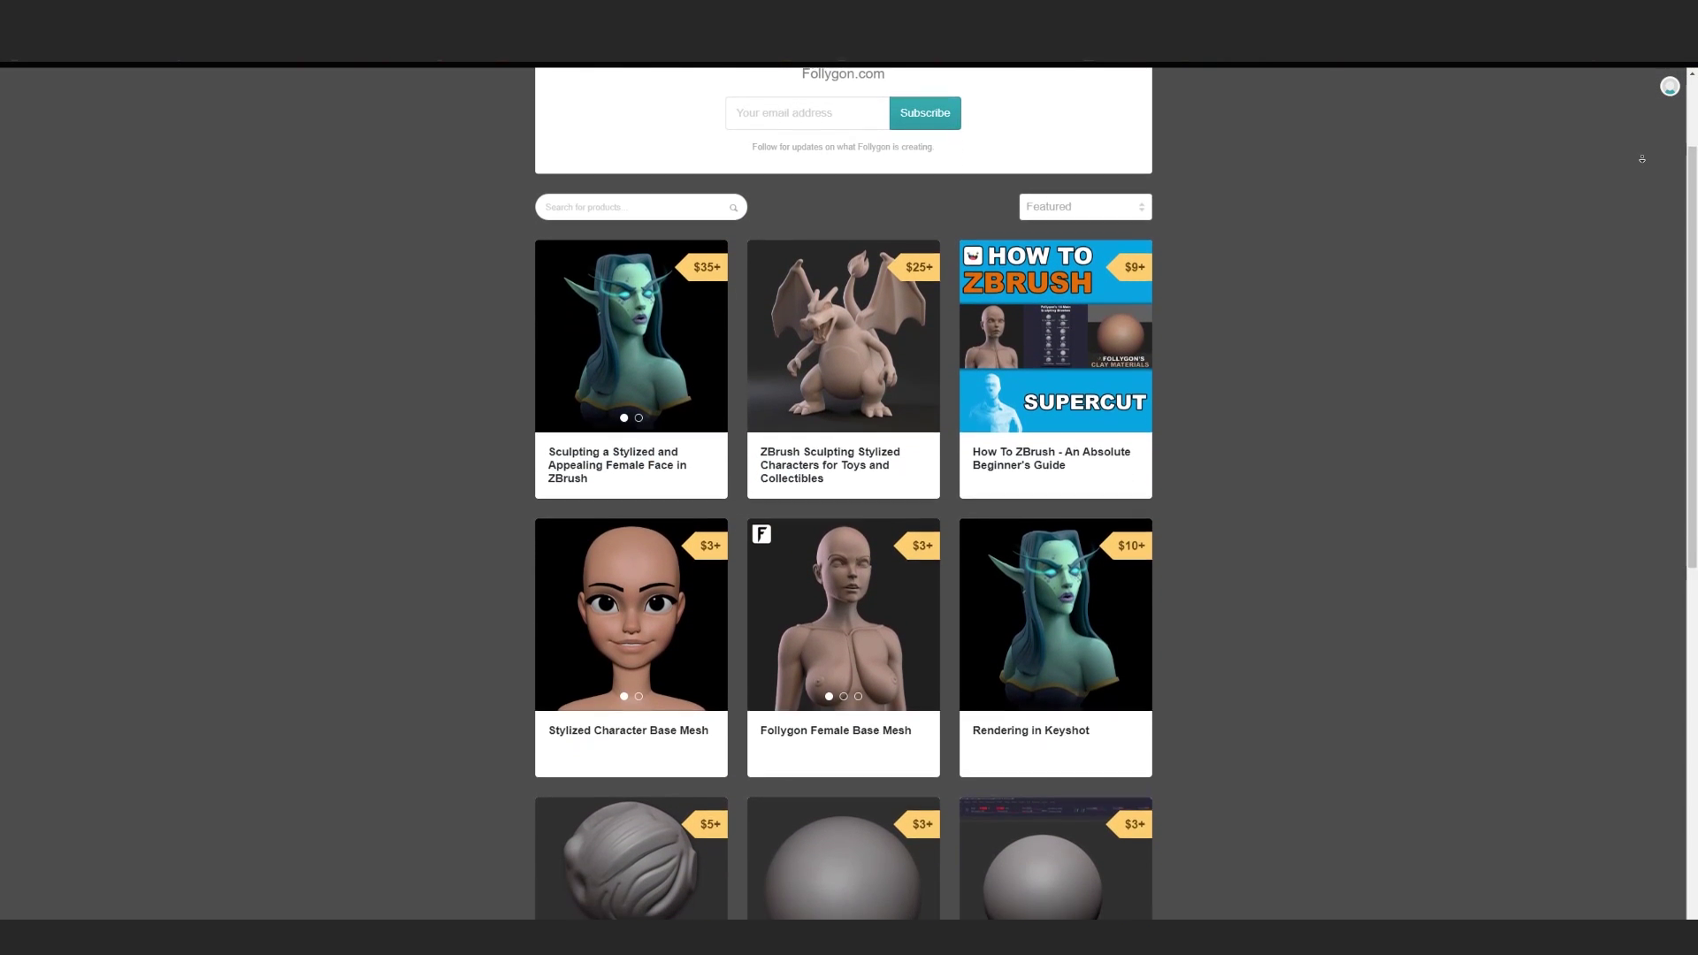
{"action": "scroll", "coordinate": [1641, 158], "scroll_direction": "down", "scroll_amount": 2}
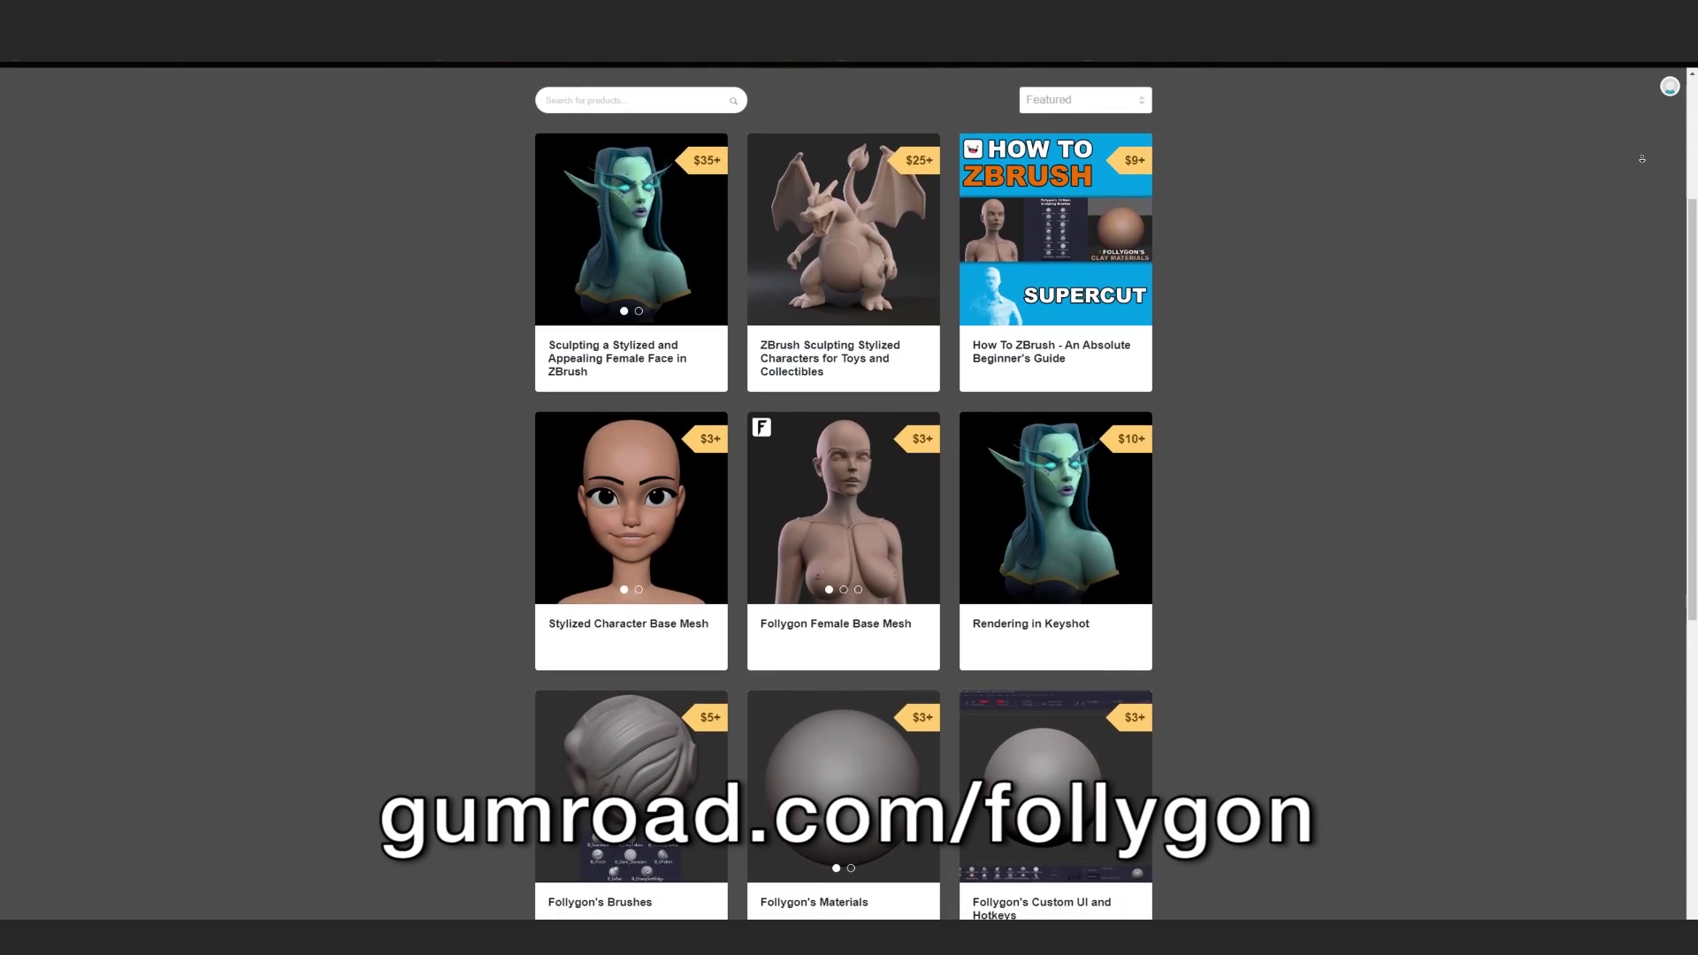
{"action": "scroll", "coordinate": [1641, 158], "scroll_direction": "down", "scroll_amount": 2}
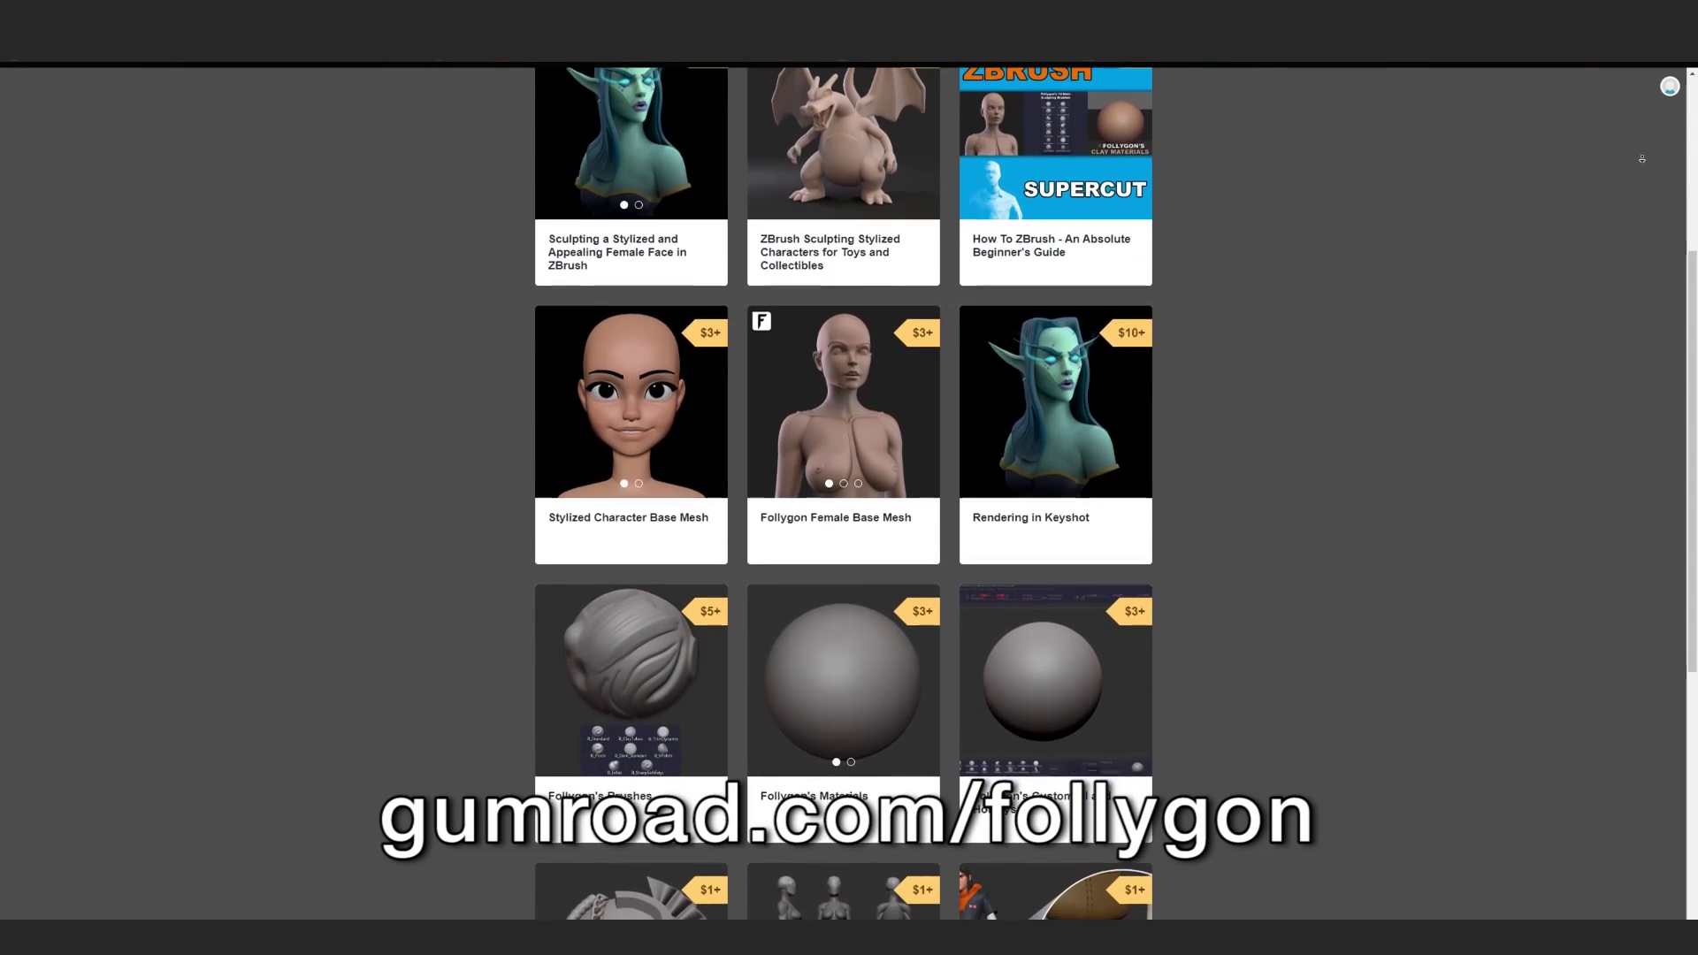
{"action": "scroll", "coordinate": [1641, 158], "scroll_direction": "down", "scroll_amount": 2}
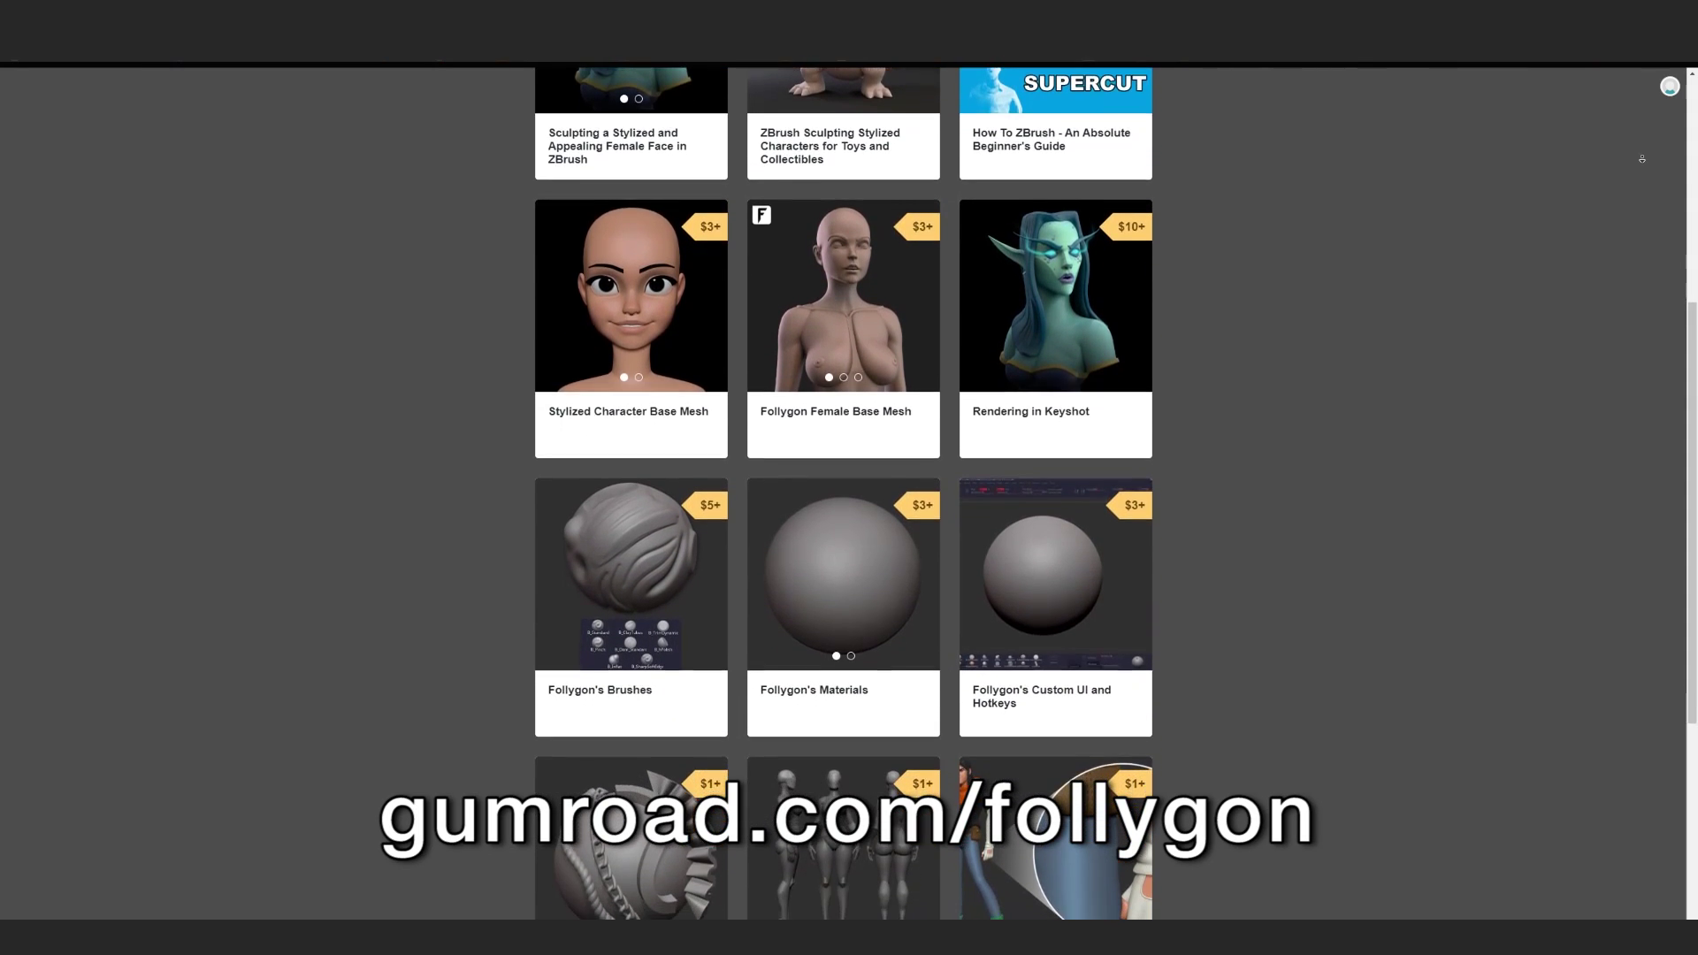
{"action": "scroll", "coordinate": [1641, 158], "scroll_direction": "down", "scroll_amount": 2}
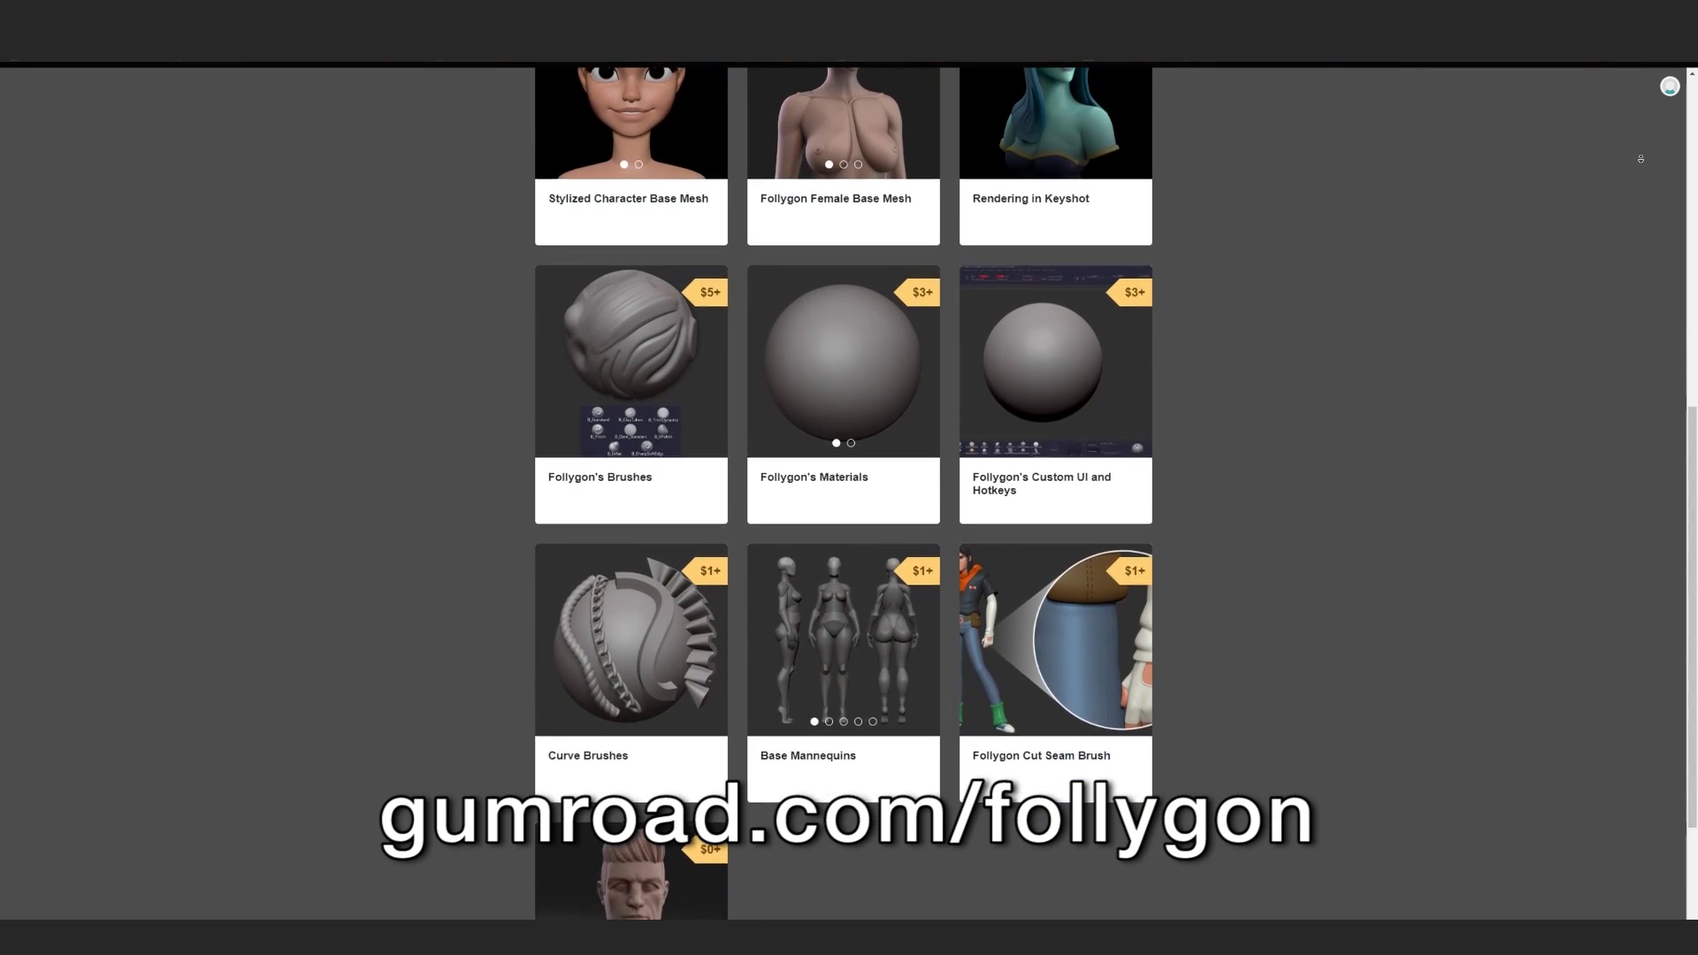
{"action": "scroll", "coordinate": [1642, 158], "scroll_direction": "down", "scroll_amount": 2}
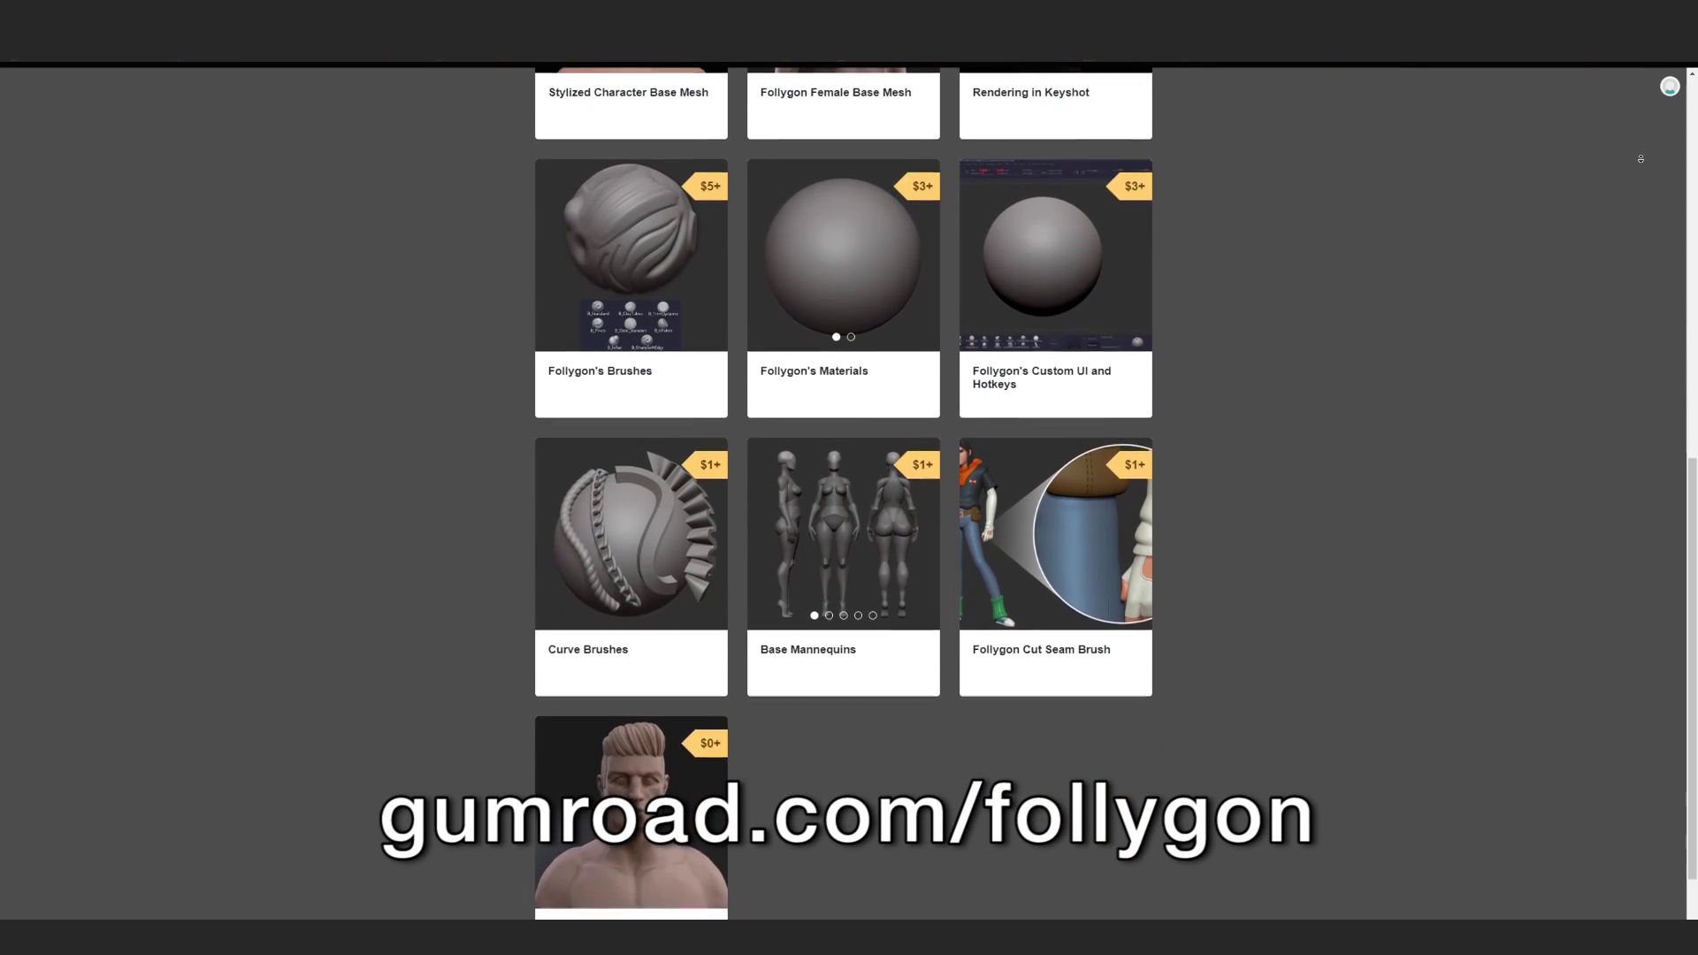
{"action": "scroll", "coordinate": [1641, 159], "scroll_direction": "down", "scroll_amount": 1}
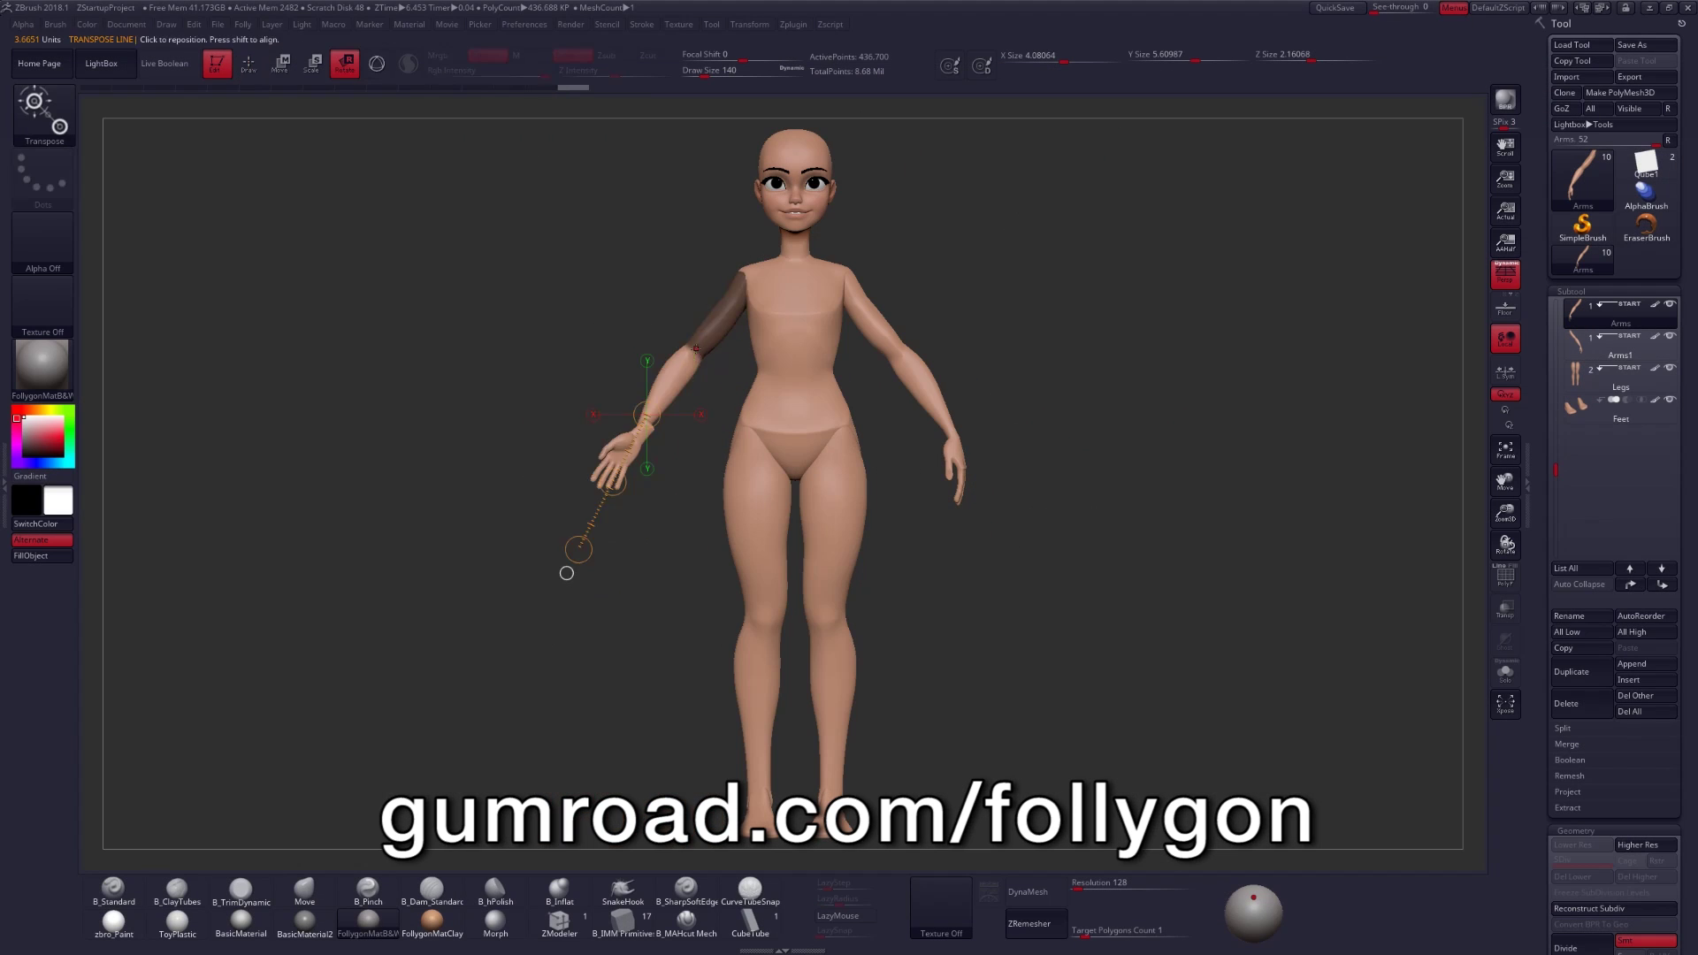
- Back in ZBrush, rotate the character's unmasked forearm with the Transpose line and reshape the mouth corners with the Move brush
{"action": "left_click_drag", "start_coordinate": [560, 569], "coordinate": [695, 588]}
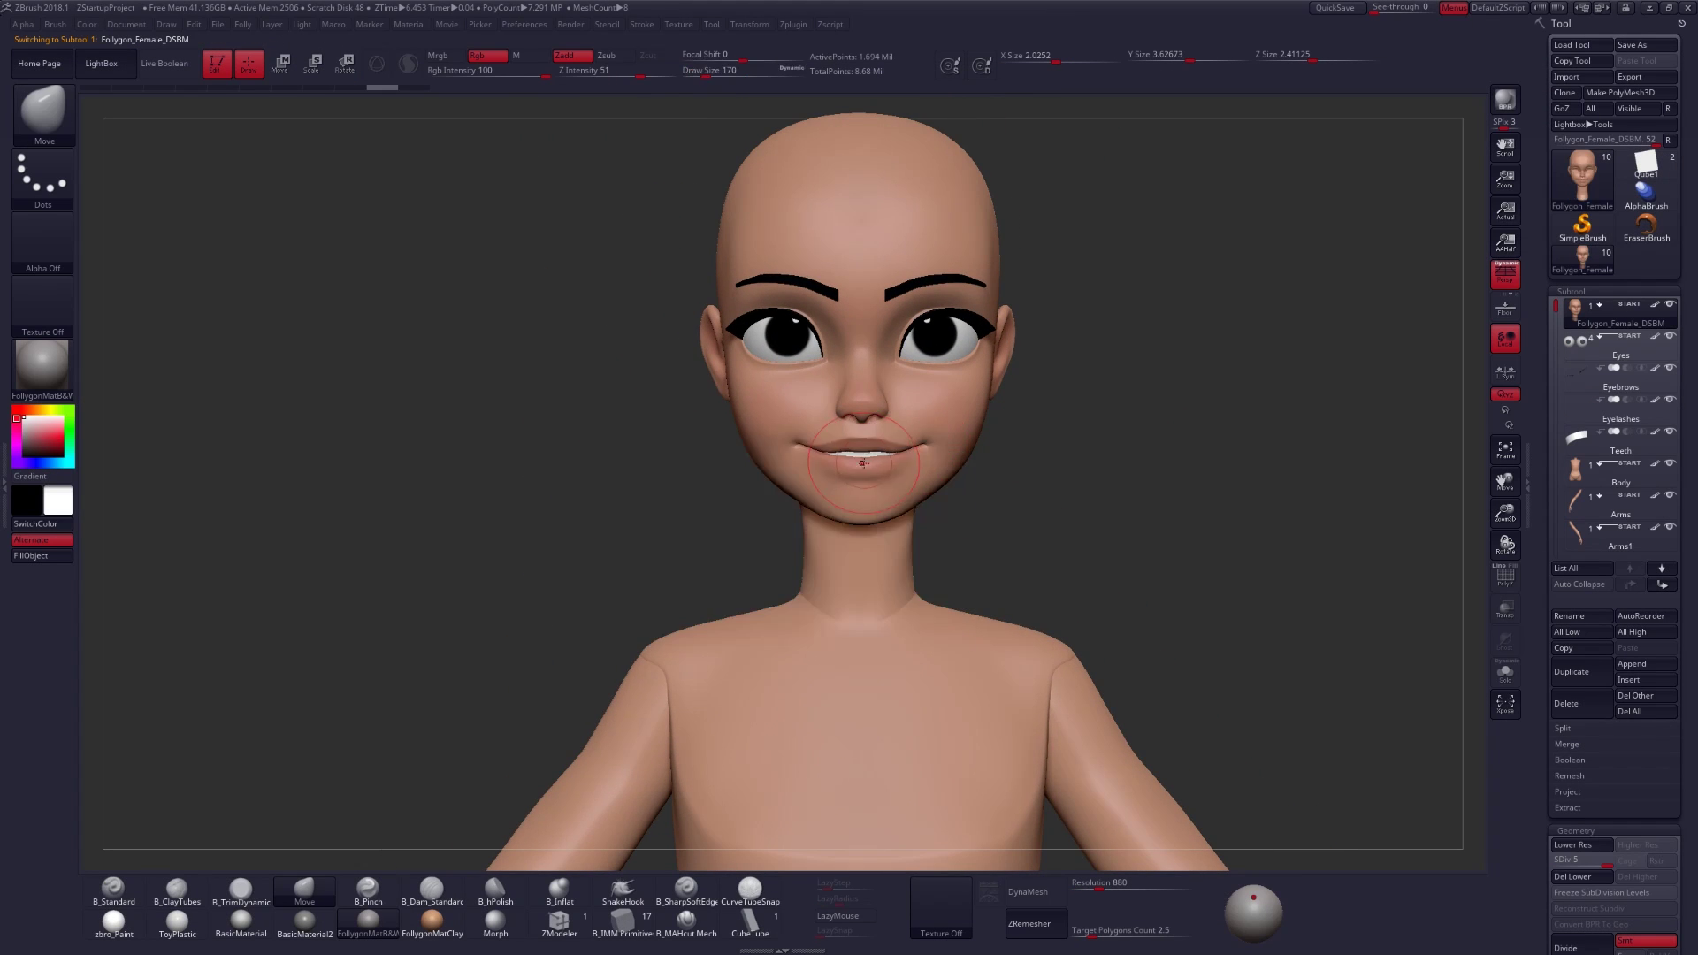
{"action": "left_click_drag", "start_coordinate": [927, 435], "coordinate": [931, 450]}
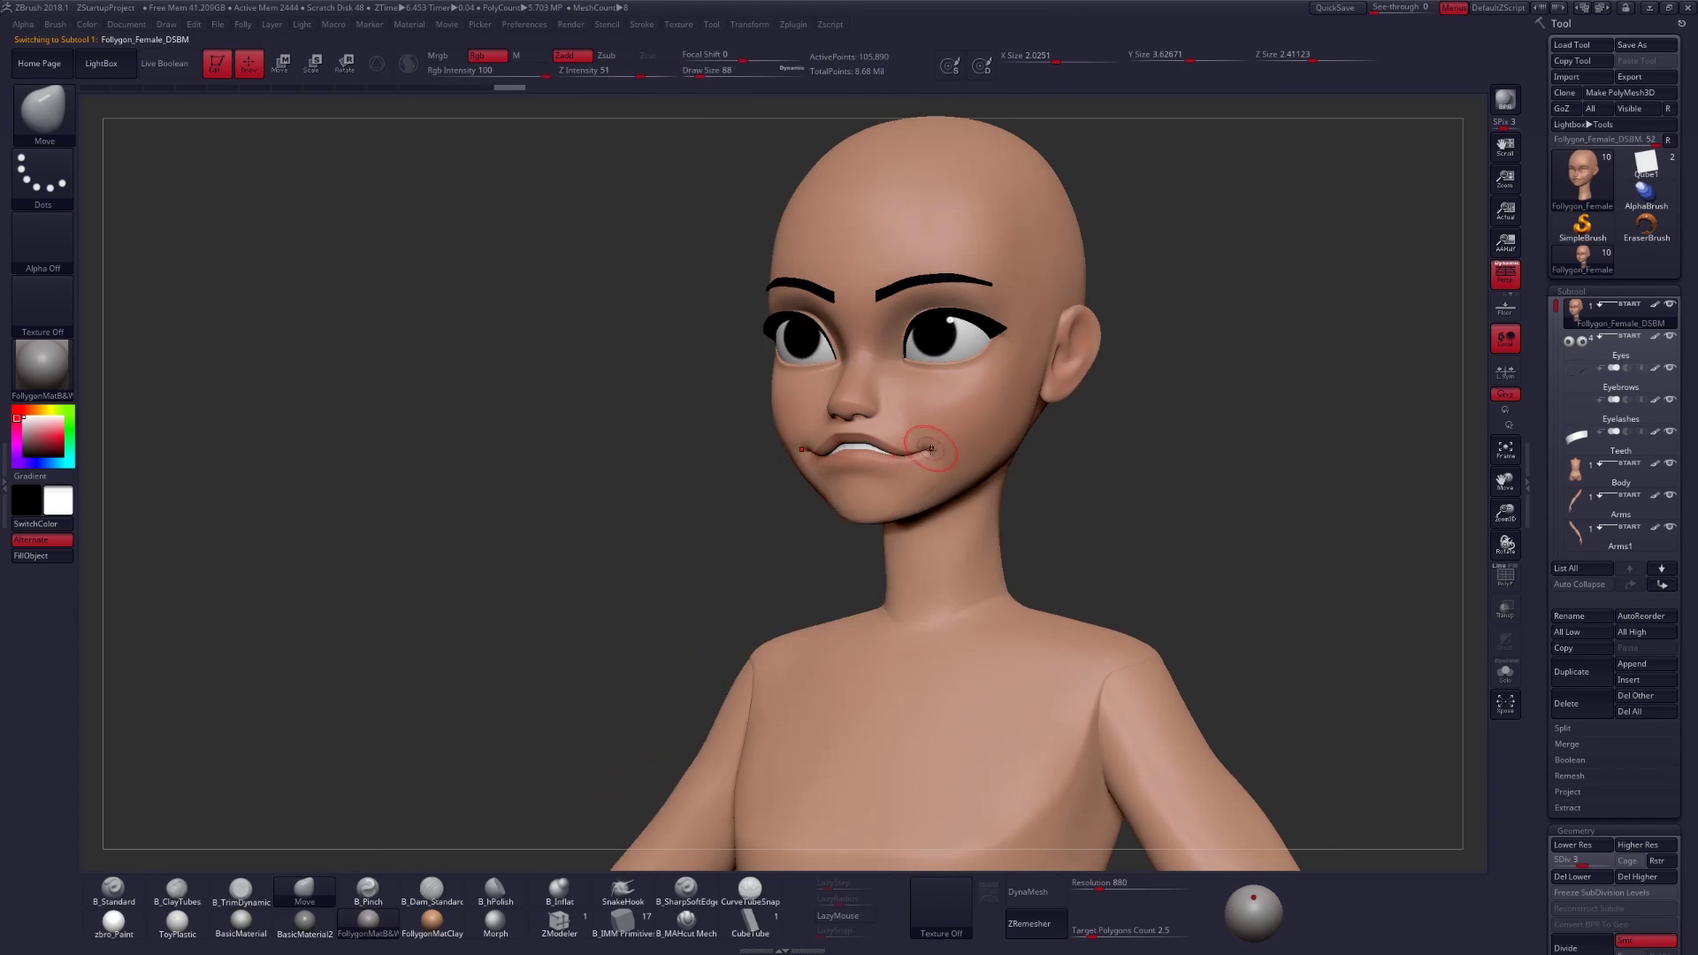